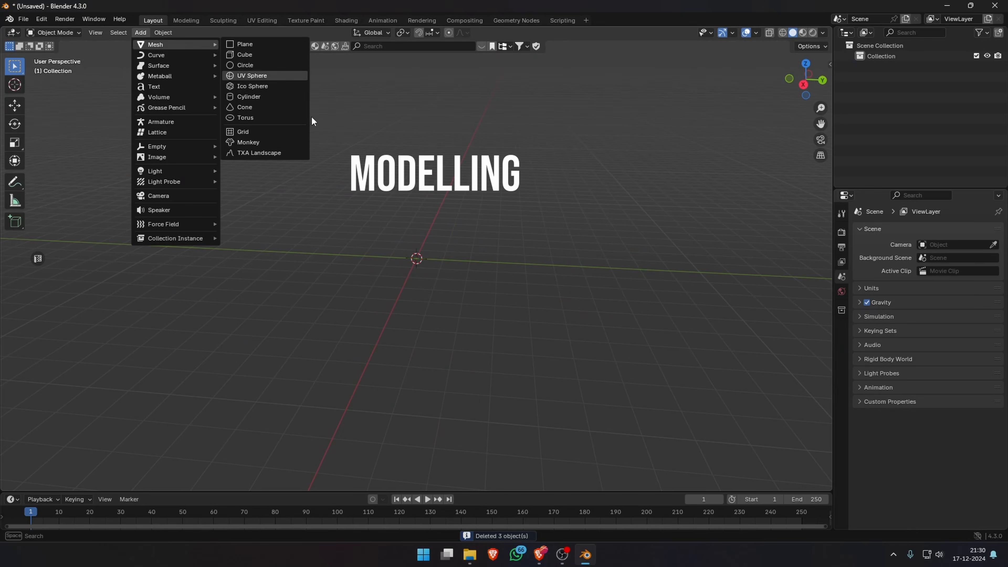
- Add a landscape mesh using the "large terrain" preset and scale it up by 50
{"action": "left_click", "coordinate": [278, 153]}
{"action": "left_click", "coordinate": [72, 482]}
{"action": "left_click", "coordinate": [91, 78]}
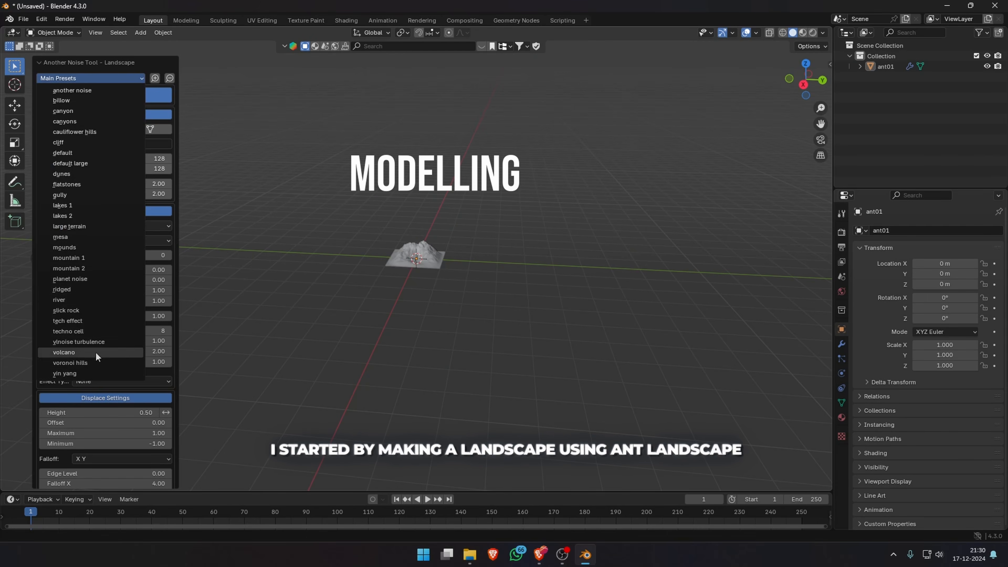
{"action": "left_click", "coordinate": [82, 226]}
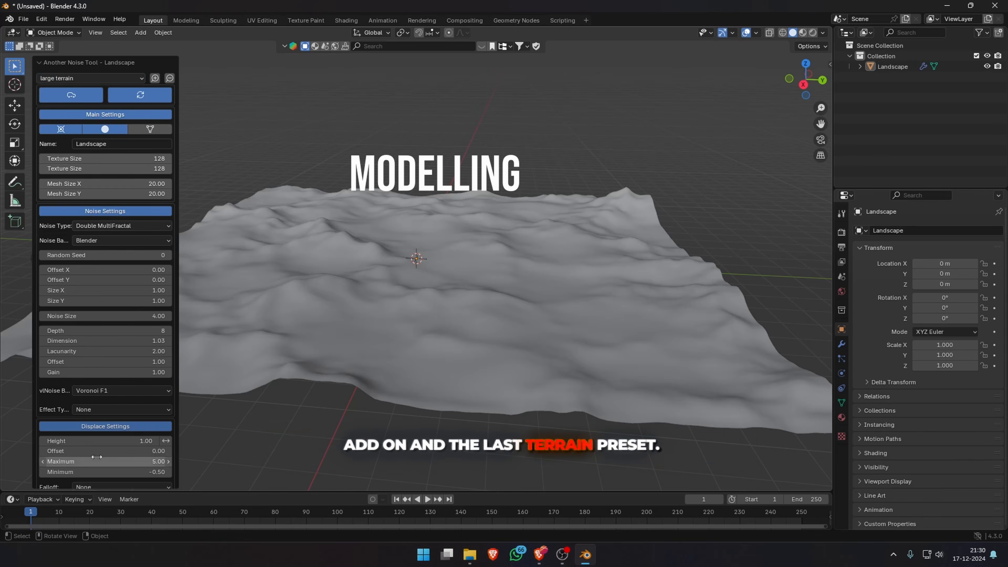
{"action": "left_click_drag", "start_coordinate": [881, 438], "coordinate": [774, 417]}
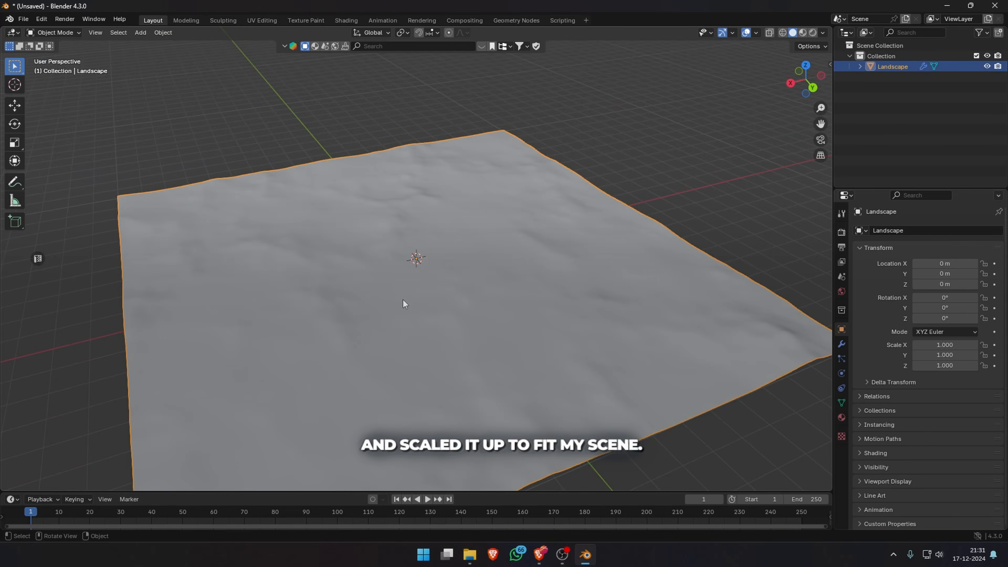
{"action": "type", "text": "s50"}
{"action": "key", "text": "Return"}
- Create a camera from the current view of the terrain and load the reference screenshot as its background image
{"action": "key", "text": "ctrl+alt+KP_0"}
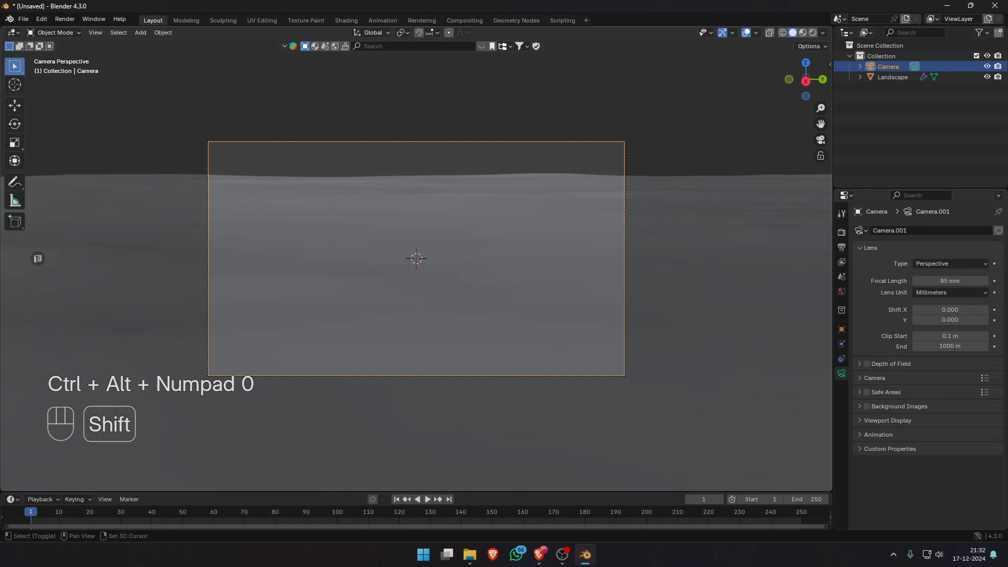
{"action": "key", "text": "shift+grave"}
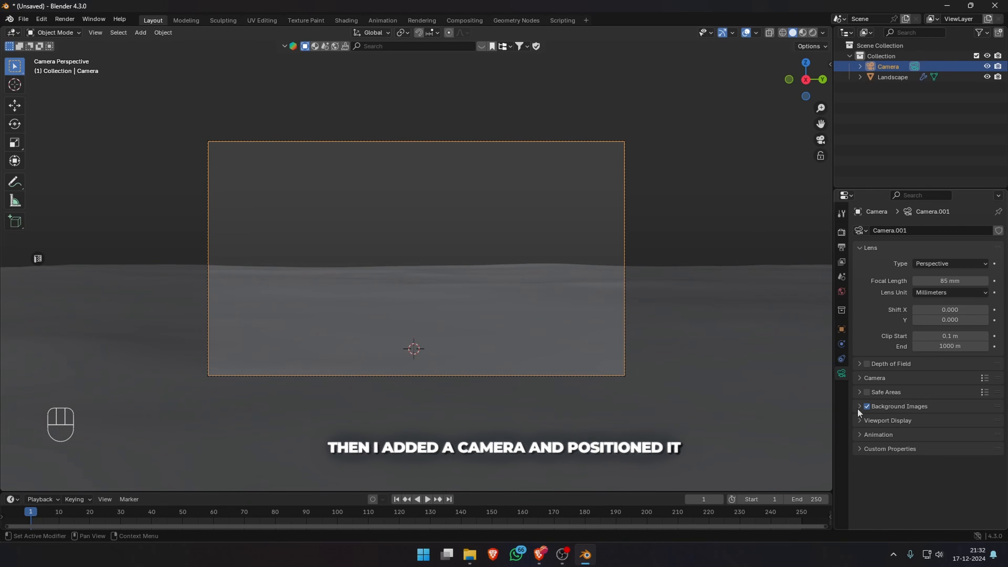
{"action": "left_click", "coordinate": [858, 406]}
{"action": "left_click", "coordinate": [928, 422]}
{"action": "left_click", "coordinate": [955, 465]}
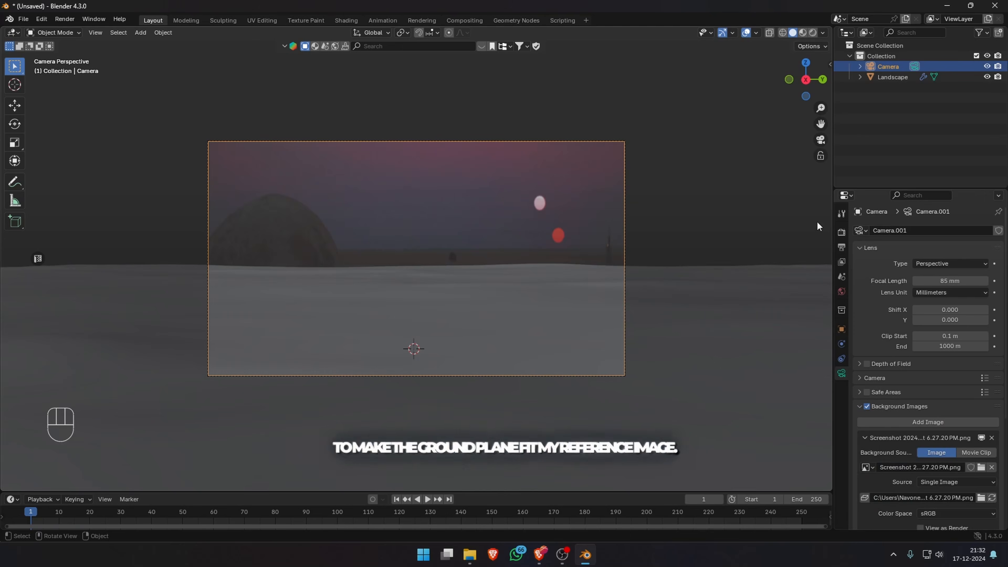
- Set the render resolution's height to 817 px and reframe the camera so the ground matches the reference image
{"action": "left_click", "coordinate": [842, 234]}
{"action": "left_click", "coordinate": [842, 247]}
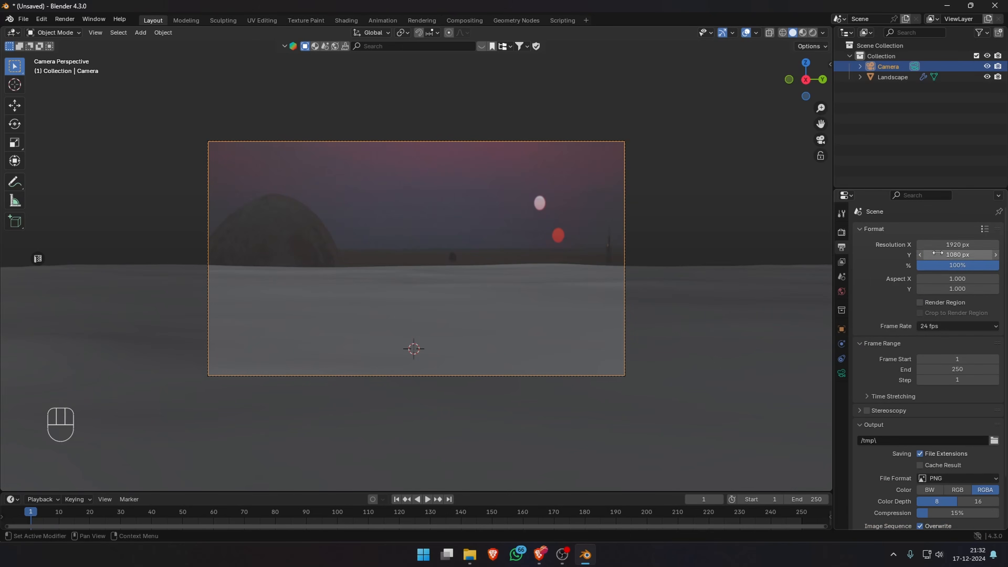
{"action": "double_click", "coordinate": [938, 254]}
{"action": "type", "text": "817"}
{"action": "key", "text": "Return"}
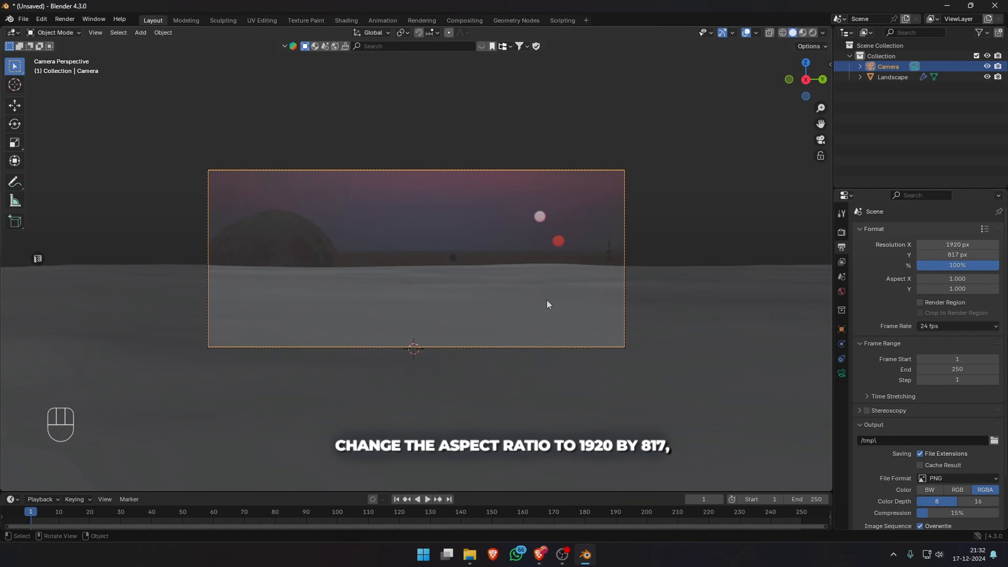
{"action": "key", "text": "shift+grave"}
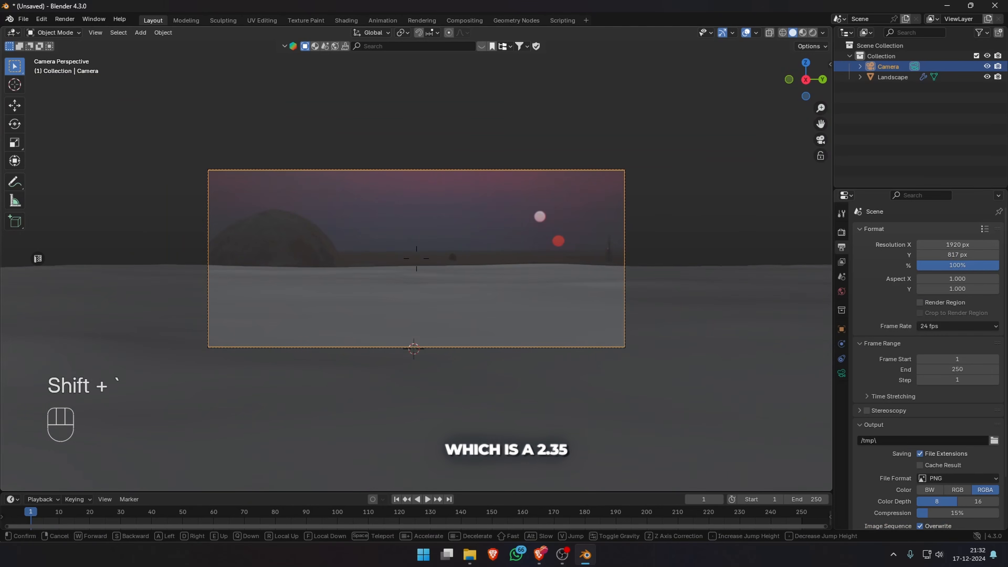
- Put the landscape in Sculpt Mode and set up the Draw brush with a 35 px radius and strength 1.000
{"action": "left_click", "coordinate": [54, 33]}
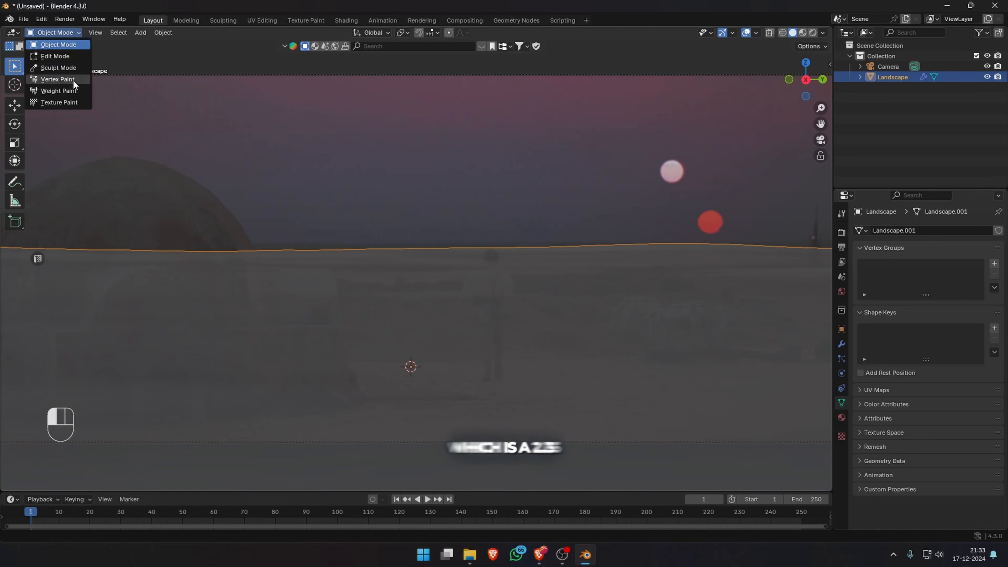
{"action": "left_click", "coordinate": [60, 67]}
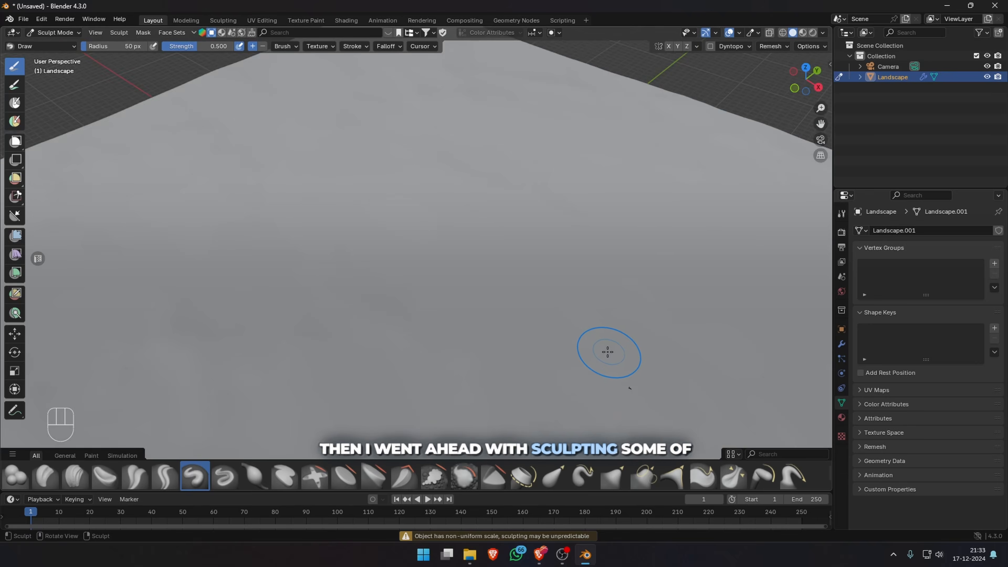
{"action": "key", "text": "KP_0"}
{"action": "key", "text": "KP_0"}
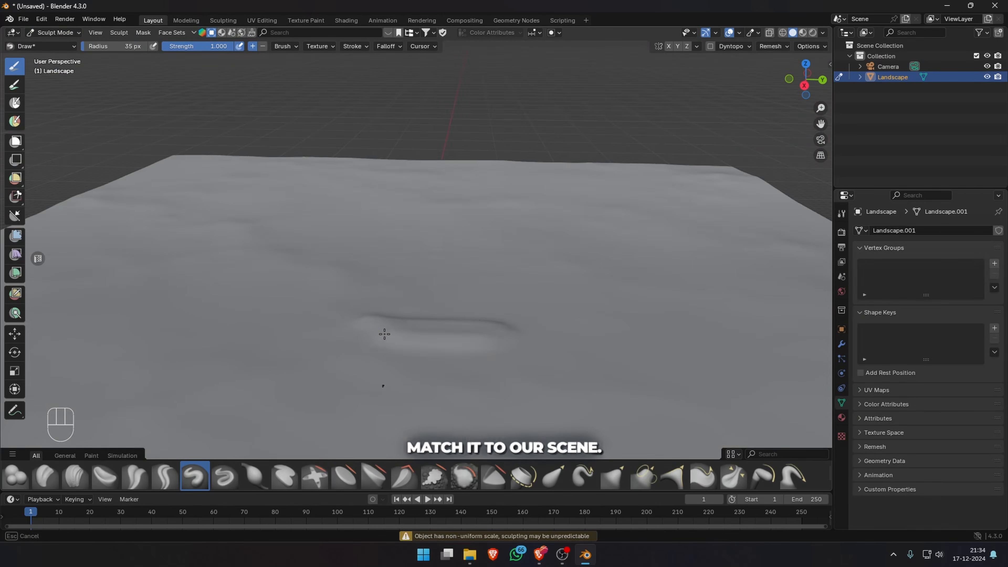
- Check the trial dune strokes through the camera and undo them
{"action": "key", "text": "KP_0"}
{"action": "key", "text": "ctrl+z"}
{"action": "key", "text": "ctrl+z"}
{"action": "key", "text": "ctrl+z"}
{"action": "key", "text": "ctrl+z"}
{"action": "key", "text": "ctrl+z"}
{"action": "key", "text": "ctrl+z"}
{"action": "key", "text": "ctrl+z"}
{"action": "key", "text": "ctrl+z"}
{"action": "key", "text": "ctrl+z"}
{"action": "key", "text": "ctrl+z"}
{"action": "key", "text": "ctrl+z"}
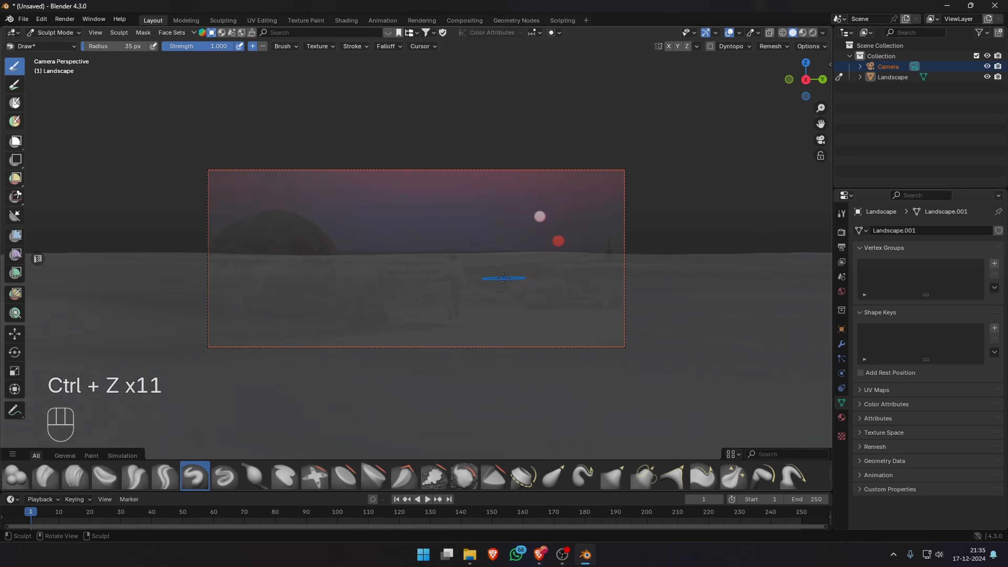
- Compare the dune strokes with the reference through the camera, redoing one and undoing the last three
{"action": "key", "text": "KP_0"}
{"action": "key", "text": "KP_Decimal"}
{"action": "key", "text": "KP_0"}
{"action": "key", "text": "ctrl+shift+z"}
{"action": "key", "text": "KP_0"}
{"action": "key", "text": "KP_0"}
{"action": "key", "text": "KP_0"}
{"action": "key", "text": "KP_0"}
{"action": "key", "text": "KP_0"}
{"action": "key", "text": "ctrl+z"}
{"action": "key", "text": "ctrl+z"}
{"action": "key", "text": "ctrl+z"}
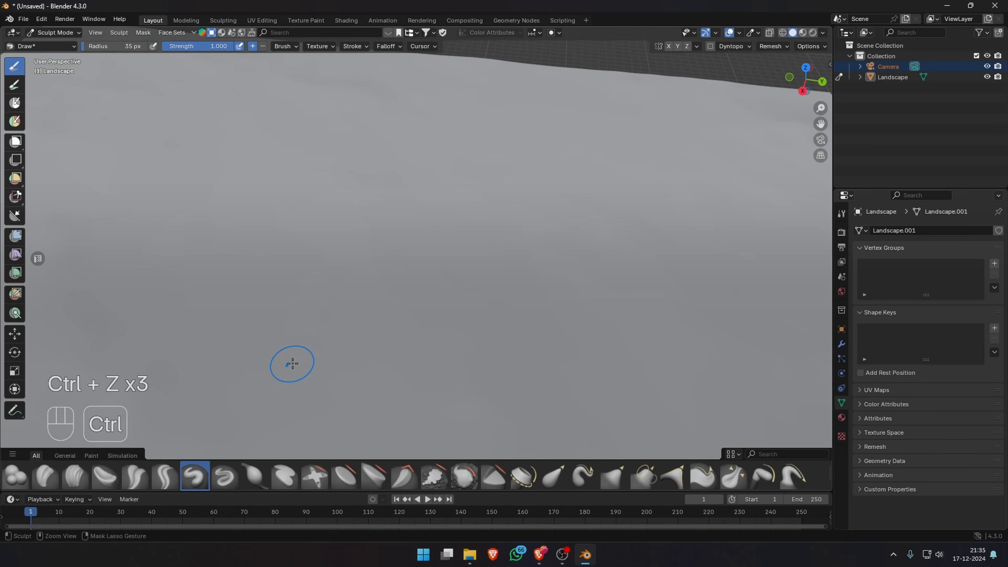
- Check the terrain through the camera, return the landscape to Sculpt Mode and sculpt another curved dune ridge with the Draw brush
{"action": "key", "text": "KP_0"}
{"action": "key", "text": "KP_0"}
{"action": "key", "text": "KP_0"}
{"action": "left_click", "coordinate": [889, 67]}
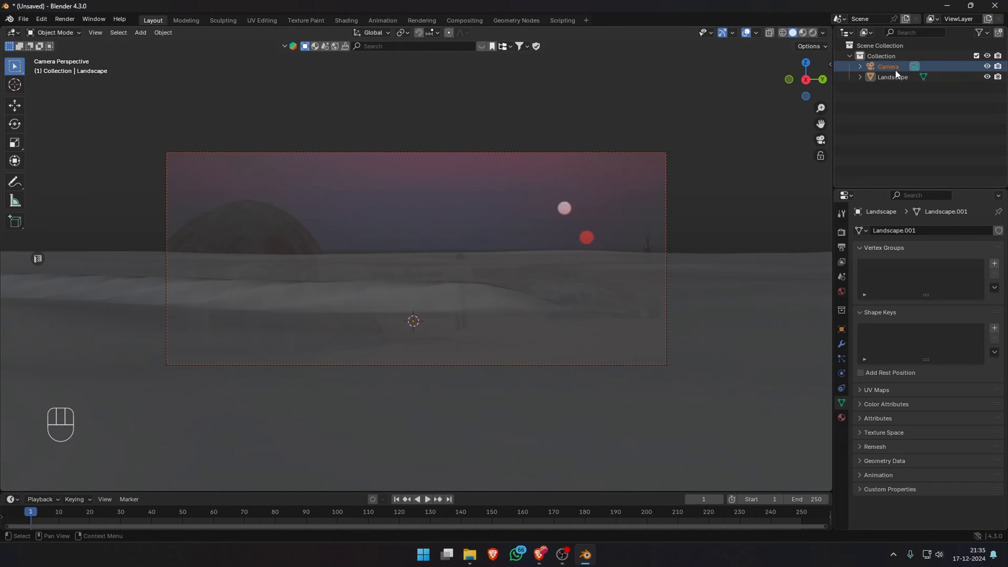
{"action": "key", "text": "KP_0"}
{"action": "left_click", "coordinate": [893, 77]}
{"action": "left_click", "coordinate": [53, 32]}
{"action": "left_click", "coordinate": [58, 68]}
{"action": "key", "text": "KP_0"}
{"action": "middle_click_drag", "start_coordinate": [473, 327], "coordinate": [416, 358]}
{"action": "left_click_drag", "start_coordinate": [349, 335], "coordinate": [490, 350]}
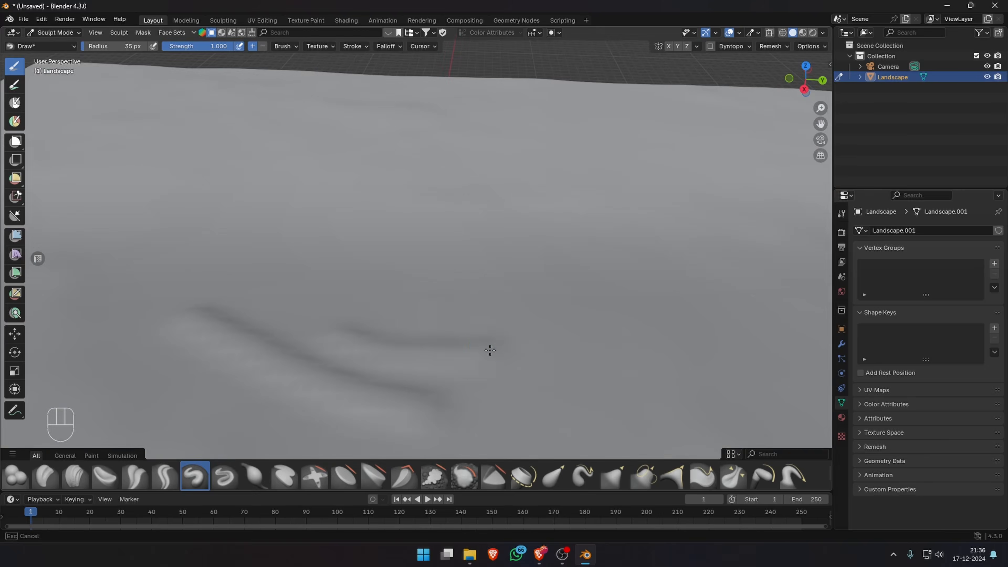
- Undo the last two dune strokes and recheck the landscape against the reference through the camera
{"action": "key", "text": "KP_0"}
{"action": "key", "text": "ctrl+z"}
{"action": "key", "text": "ctrl+z"}
{"action": "key", "text": "KP_0"}
{"action": "key", "text": "KP_0"}
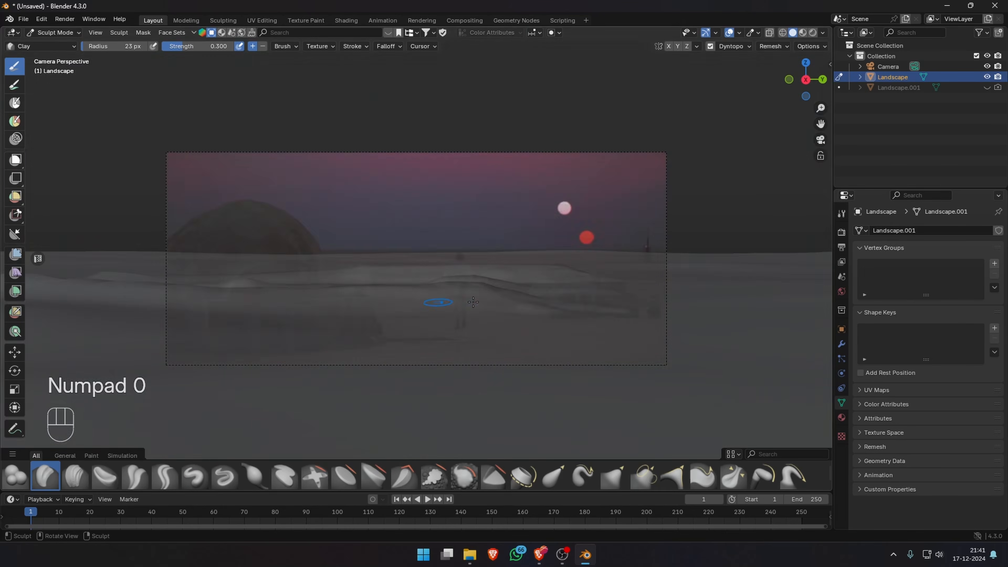
- Sculpt fine details on the dune slopes with the Clay brush at 23 px radius and strength 0.300
{"action": "key", "text": "KP_0"}
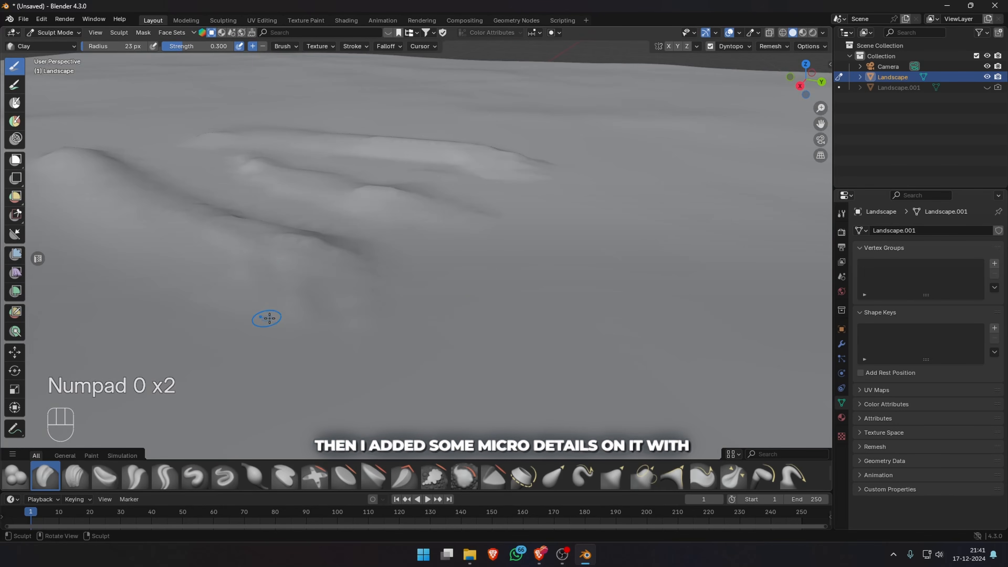
{"action": "middle_click_drag", "start_coordinate": [269, 318], "coordinate": [360, 317]}
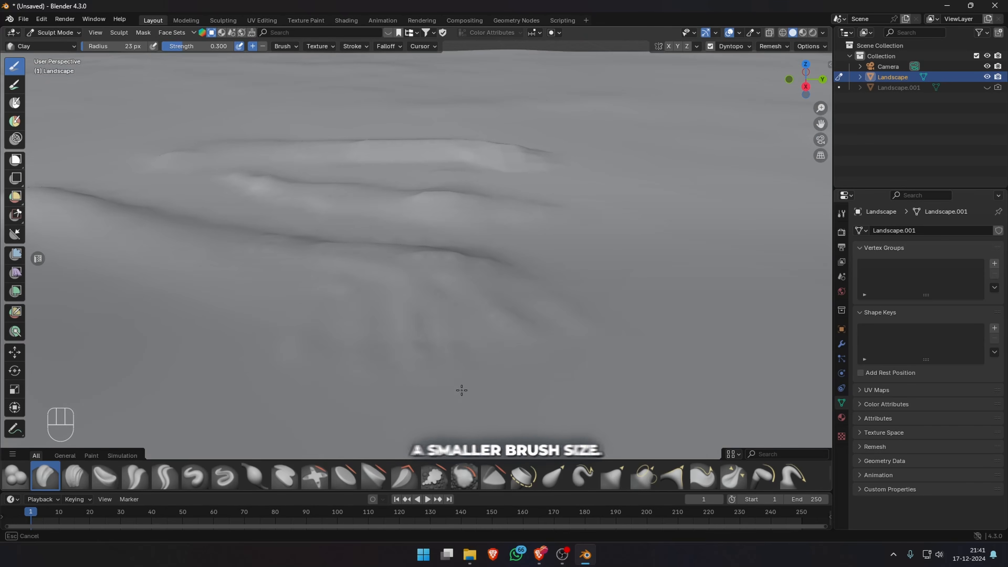
{"action": "middle_click_drag", "start_coordinate": [483, 350], "coordinate": [402, 318]}
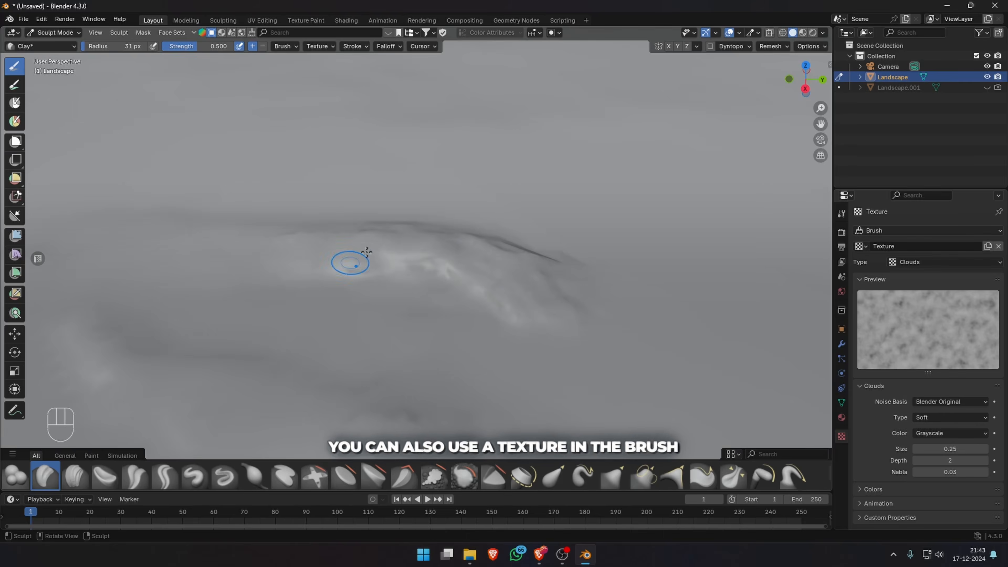
- Sculpt sand-like detail on the dunes with the Clay brush using a Clouds texture, 31 px radius and strength 0.500
{"action": "key", "text": "KP_0"}
{"action": "key", "text": "KP_0"}
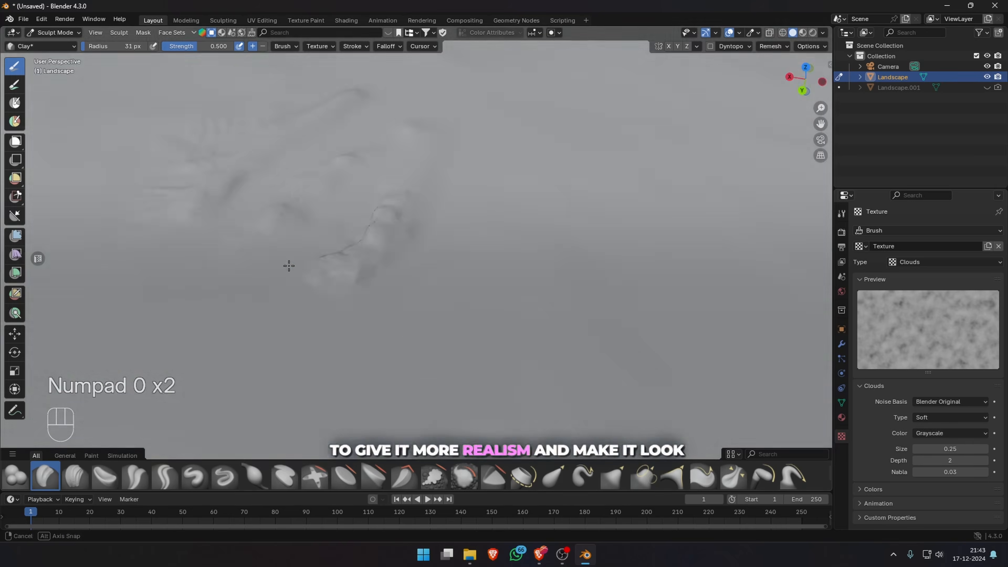
{"action": "key", "text": "Tab"}
{"action": "key", "text": "Tab"}
{"action": "key", "text": "ctrl+z"}
{"action": "middle_click_drag", "start_coordinate": [377, 255], "coordinate": [394, 297]}
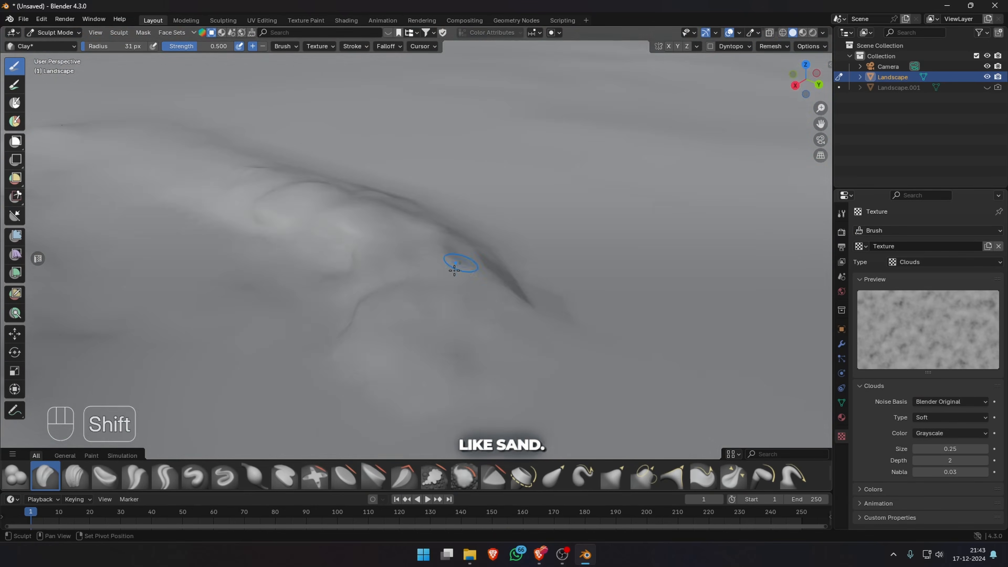
{"action": "middle_click_drag", "start_coordinate": [454, 270], "coordinate": [402, 340], "text": "shift"}
{"action": "key", "text": "KP_0"}
{"action": "key", "text": "KP_0"}
{"action": "key", "text": "KP_0"}
{"action": "key", "text": "KP_0"}
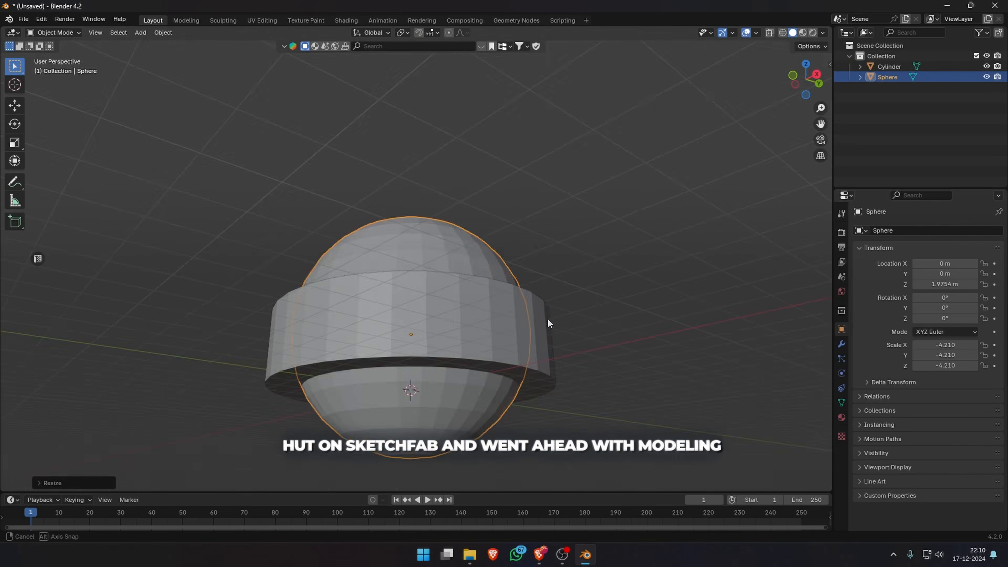
{"action": "key", "text": "KP_7"}
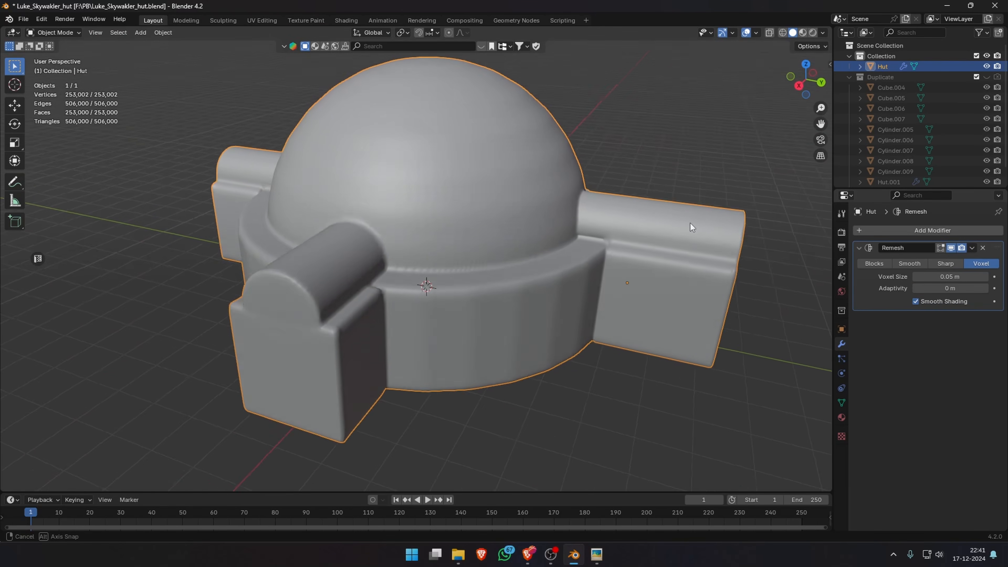
{"action": "middle_click_drag", "start_coordinate": [691, 227], "coordinate": [655, 223]}
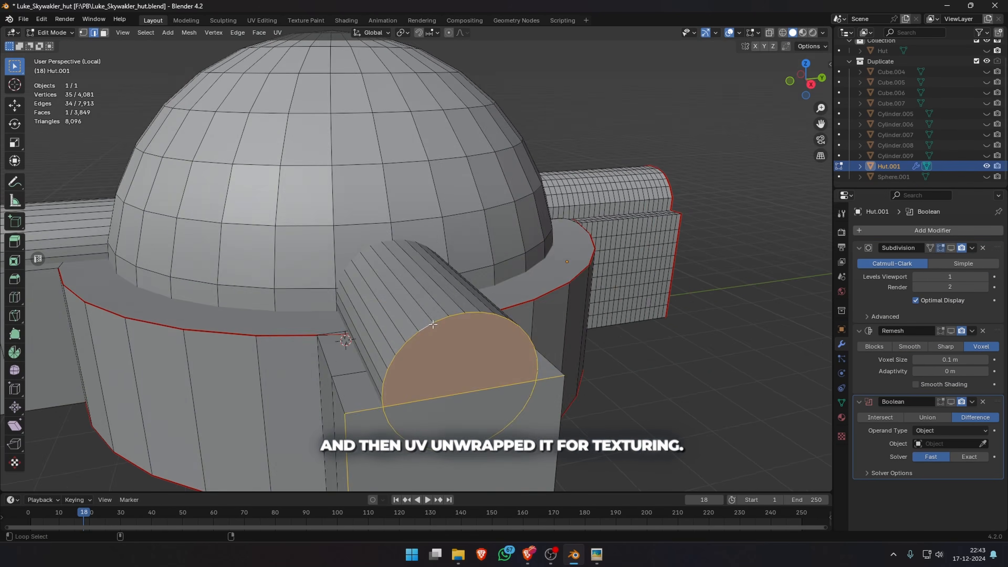
- Add a vertical loop cut at each side of the arch on the hut's front entrance block and select its edge loops
{"action": "left_click_drag", "start_coordinate": [289, 316], "coordinate": [348, 353], "text": "ctrl"}
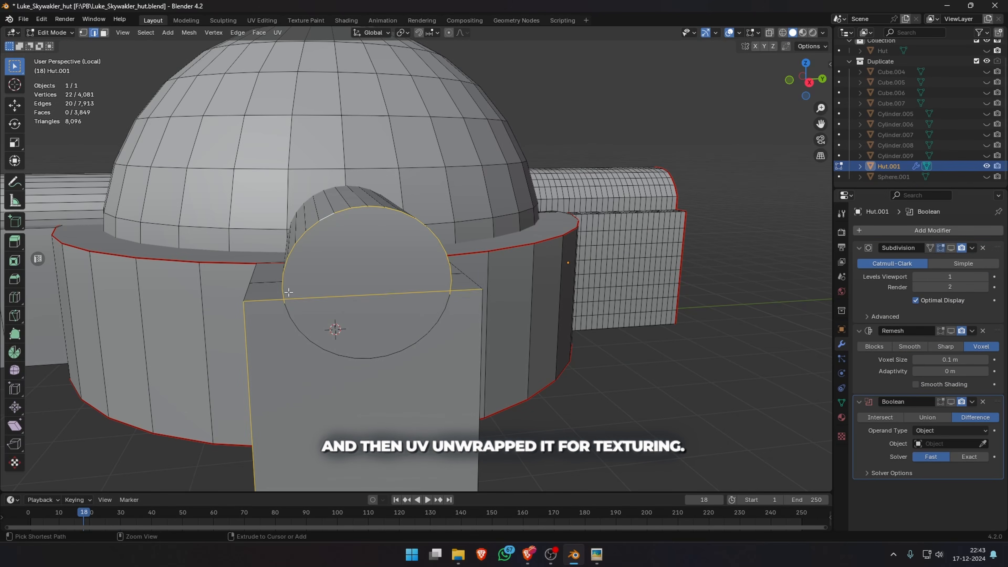
{"action": "key", "text": "ctrl+r"}
{"action": "left_click", "coordinate": [288, 298]}
{"action": "left_click", "coordinate": [189, 310]}
{"action": "key", "text": "ctrl+r"}
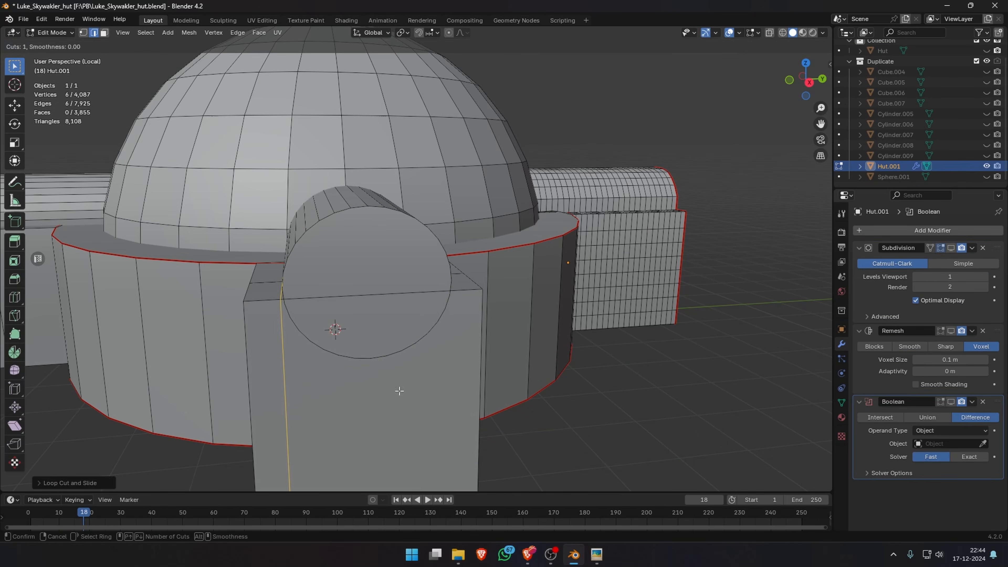
{"action": "left_click", "coordinate": [398, 389]}
{"action": "left_click", "coordinate": [453, 357]}
{"action": "left_click", "coordinate": [278, 300], "text": "alt"}
{"action": "left_click", "coordinate": [481, 338], "text": "alt+shift"}
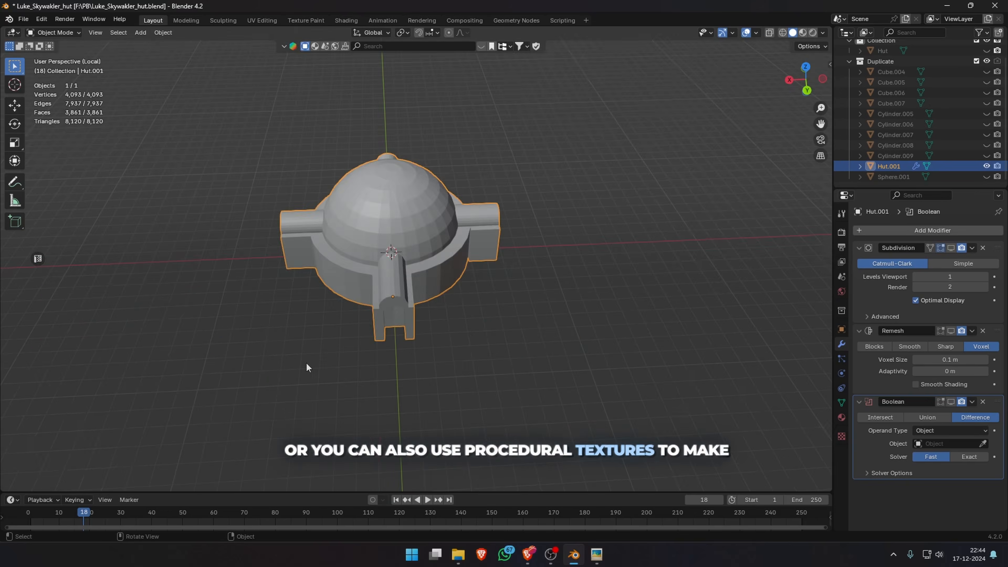
- Switch to the UV Editing workspace and select all of the hut's geometry
{"action": "left_click", "coordinate": [262, 21]}
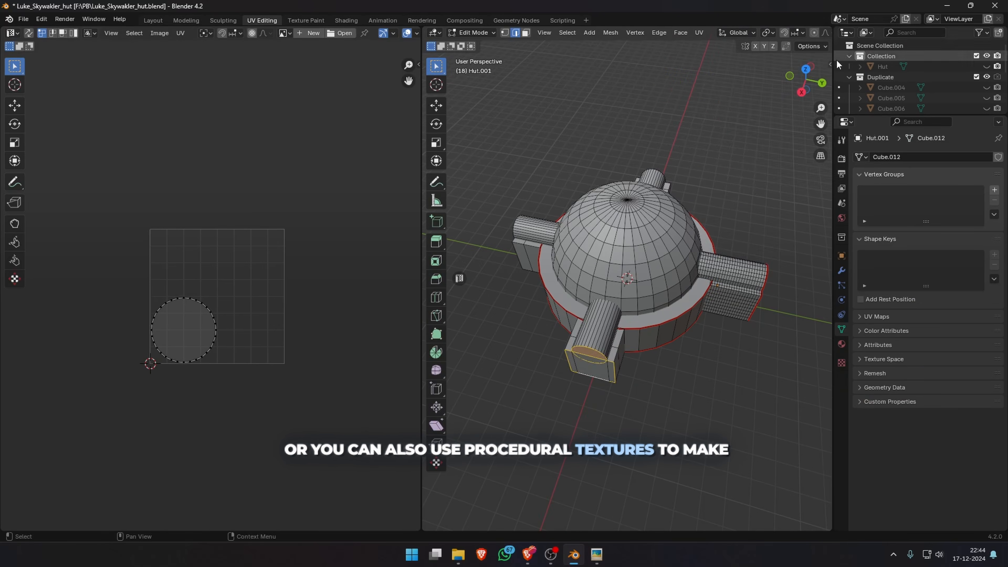
{"action": "left_click", "coordinate": [761, 94]}
{"action": "key", "text": "a"}
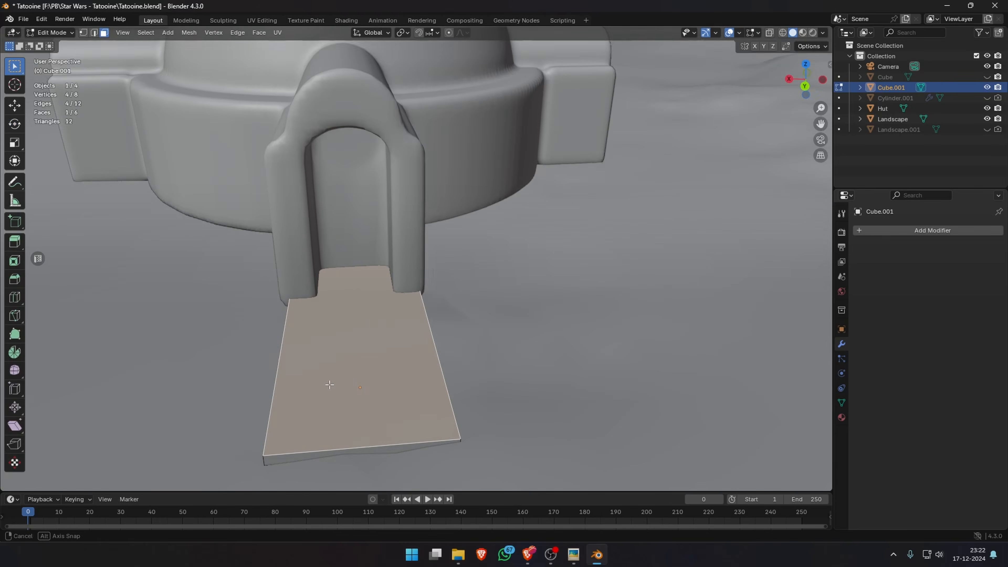
- Add two lengthwise loop cuts to the pathway slab at the hut's door and extrude its inner faces
{"action": "key", "text": "ctrl+r"}
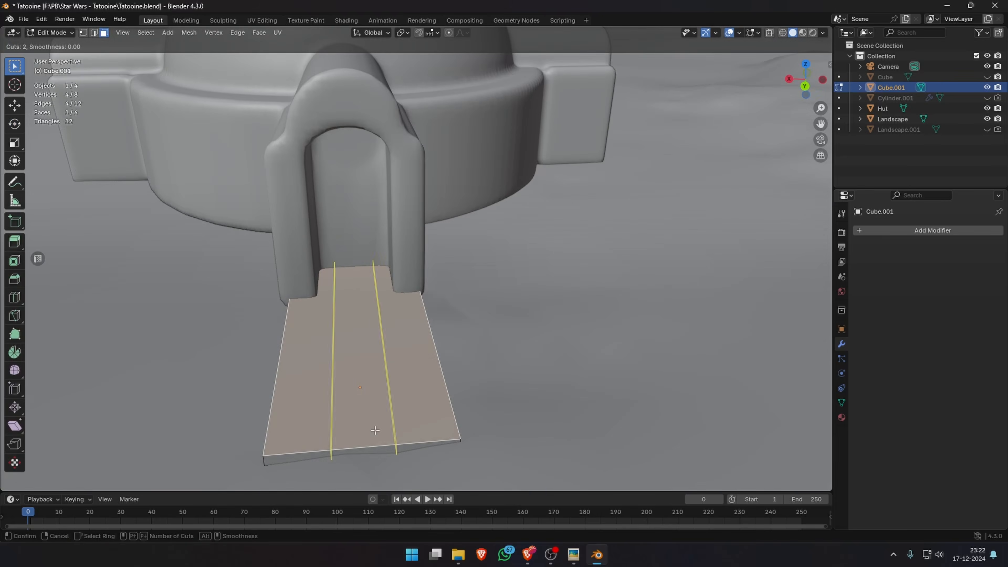
{"action": "left_click", "coordinate": [375, 430]}
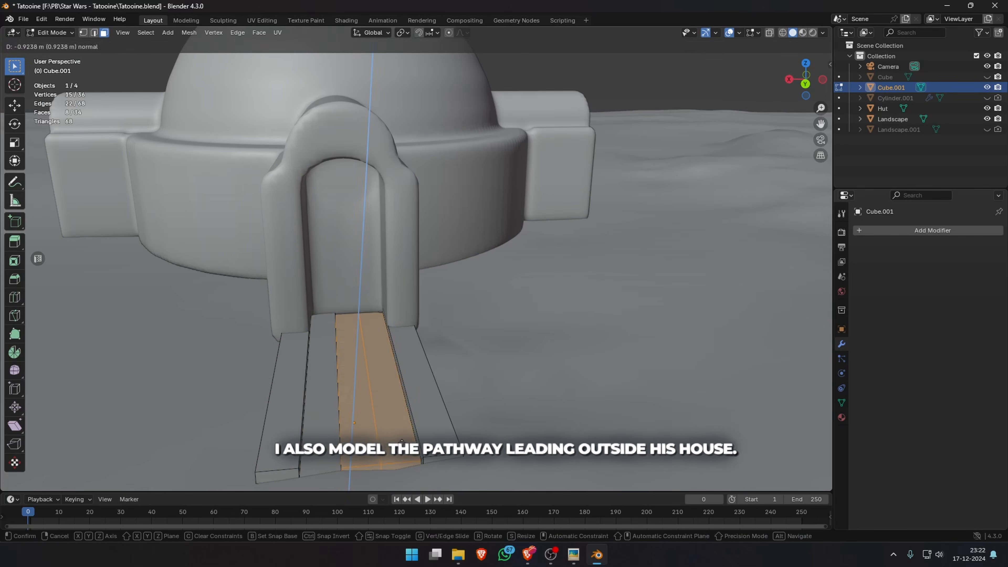
{"action": "left_click", "coordinate": [312, 399], "text": "alt+shift"}
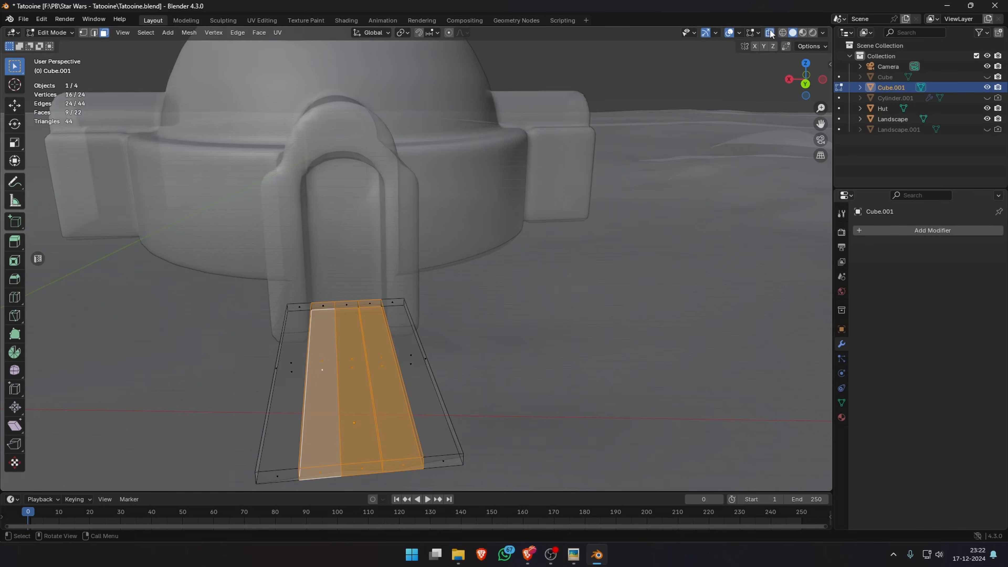
{"action": "key", "text": "e"}
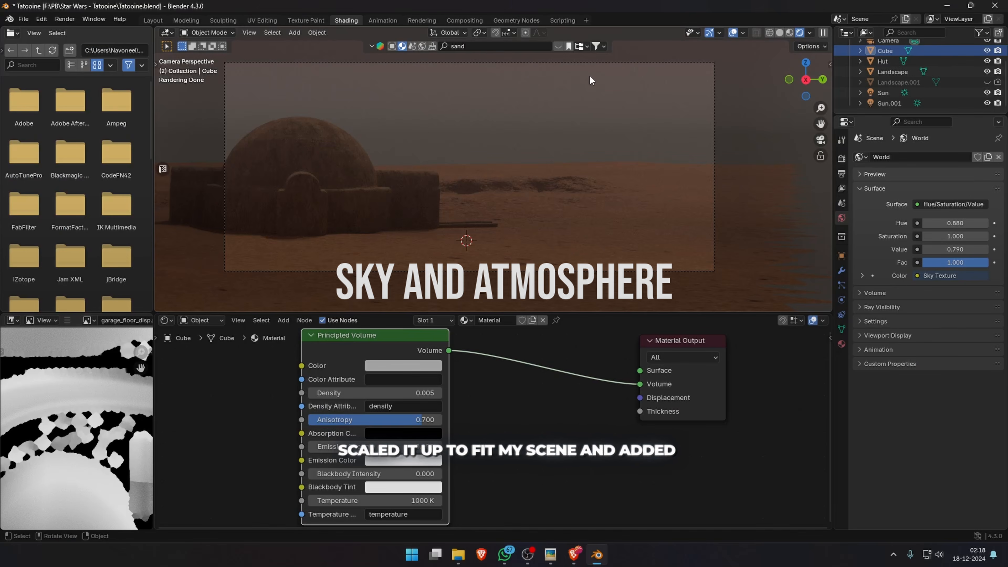
{"action": "scroll", "coordinate": [956, 79], "scroll_direction": "up", "scroll_amount": 3}
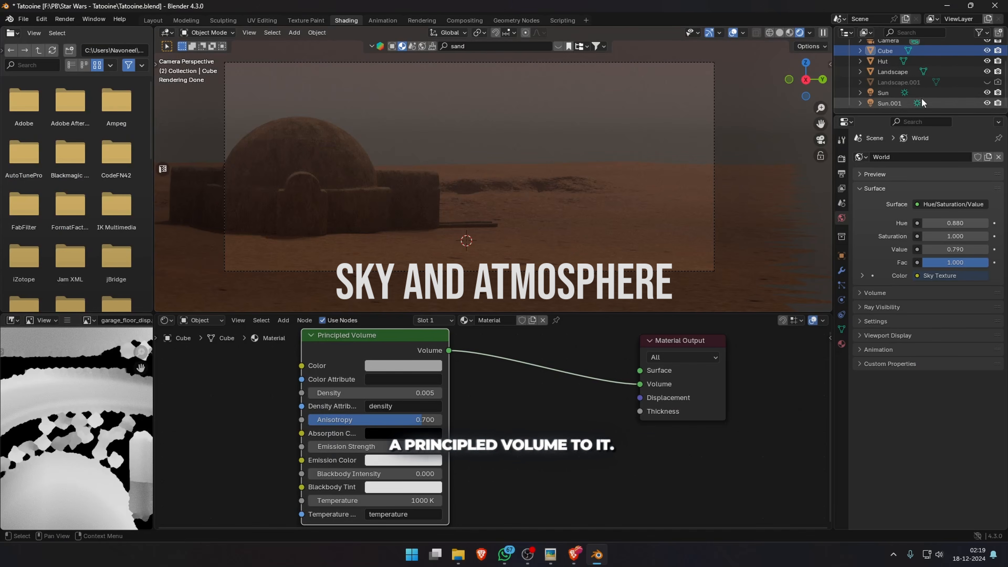
- Move the sphere onto the bright sun in the reference image and duplicate it for the second sun
{"action": "left_click", "coordinate": [251, 76]}
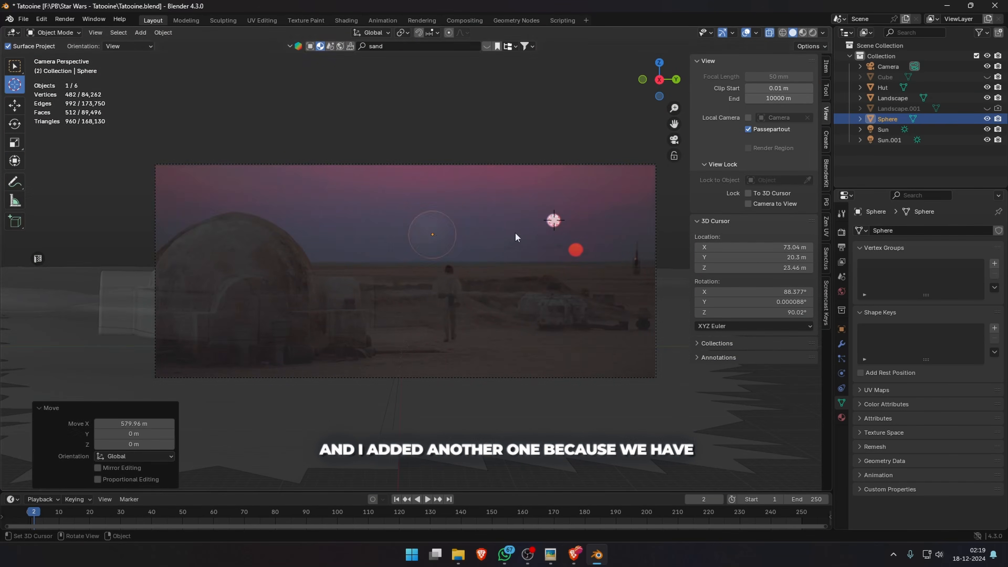
{"action": "key", "text": "g"}
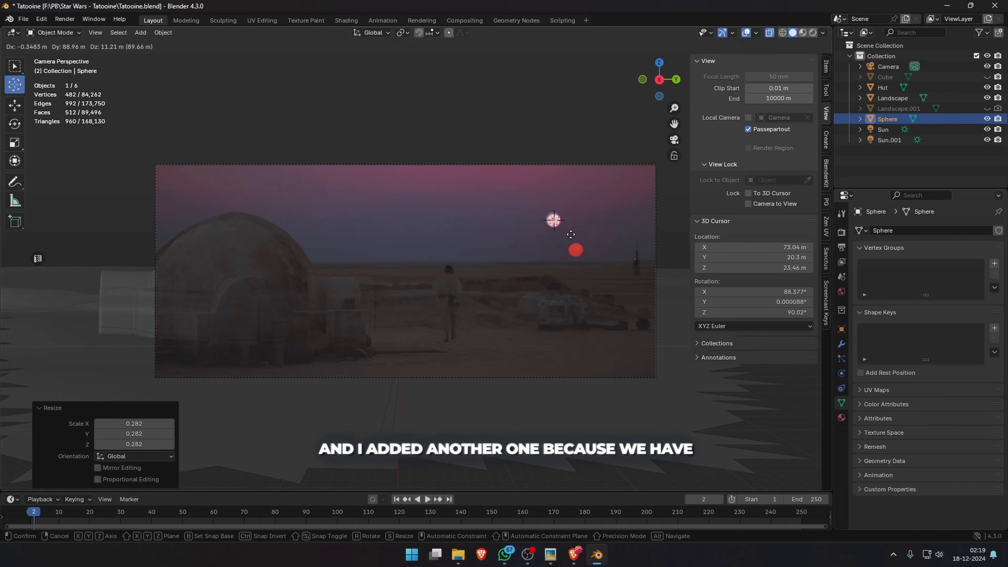
{"action": "left_click", "coordinate": [579, 235]}
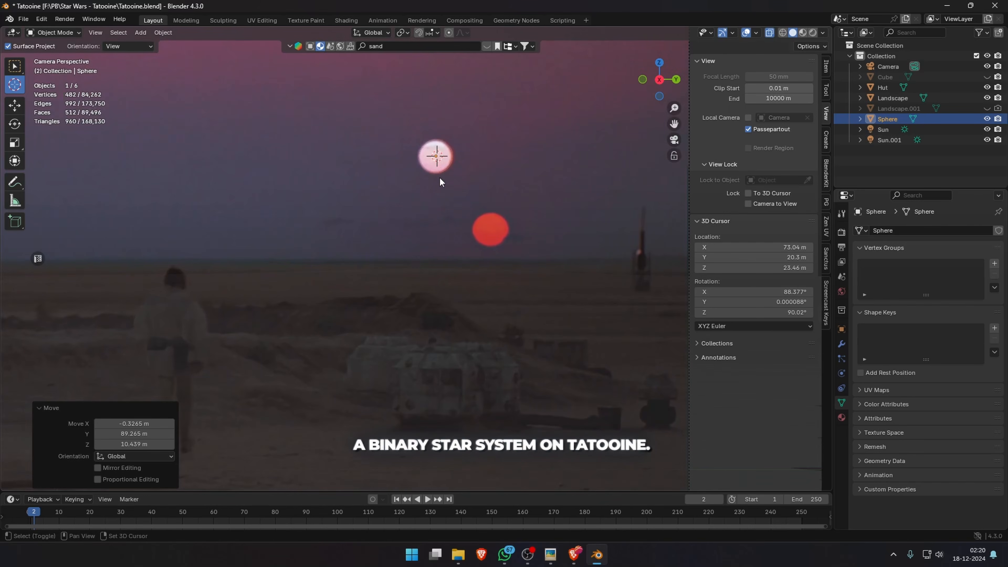
{"action": "key", "text": "shift+d"}
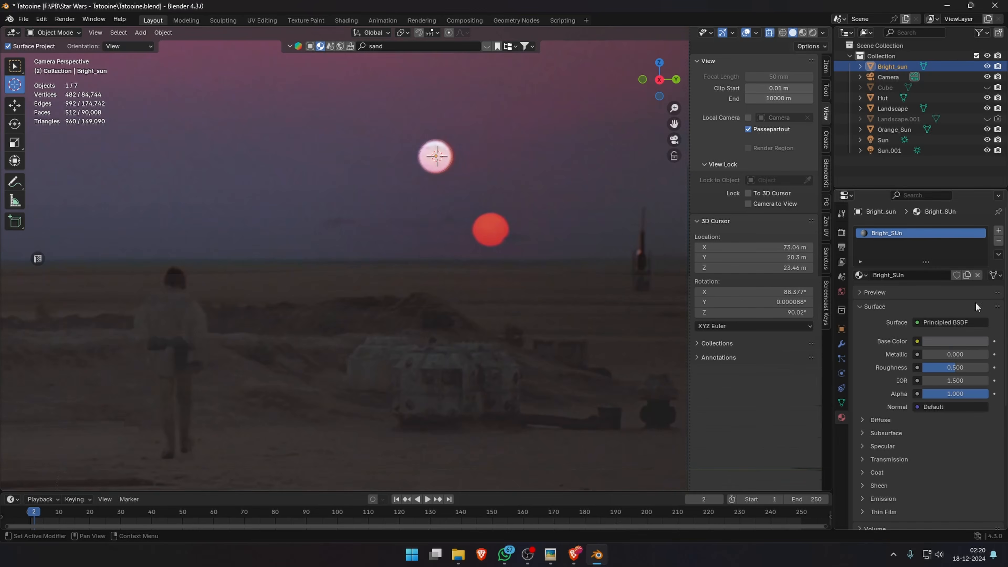
- Set the base color of the Bright_SUn material to a light pink
{"action": "left_click", "coordinate": [955, 341]}
{"action": "left_click_drag", "start_coordinate": [980, 239], "coordinate": [980, 171]}
{"action": "left_click_drag", "start_coordinate": [931, 211], "coordinate": [931, 222]}
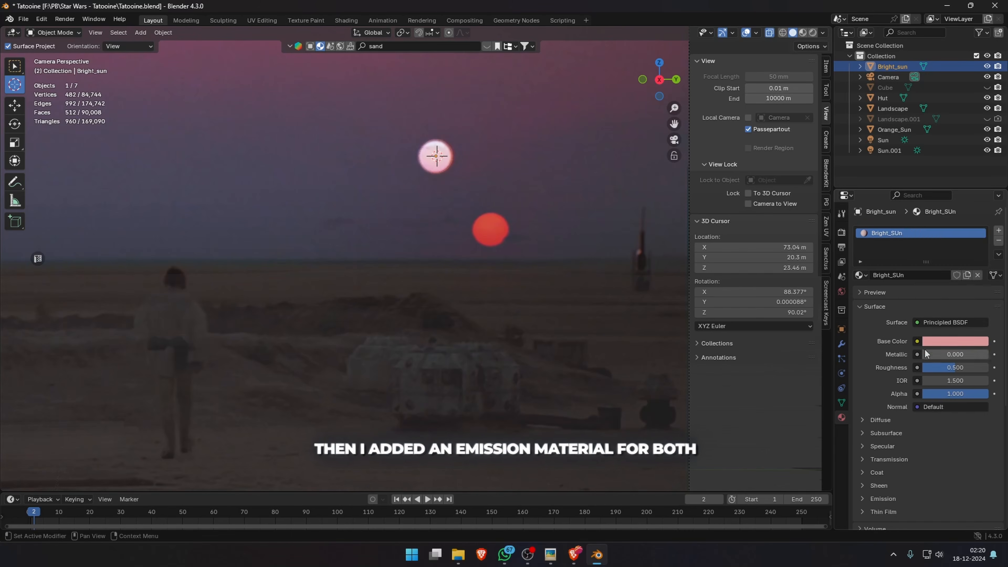
- Give the Bright_SUn material an emission color matching its pink base color, with an emission strength of 1
{"action": "scroll", "coordinate": [862, 456], "scroll_direction": "down", "scroll_amount": 6}
{"action": "left_click", "coordinate": [862, 373]}
{"action": "left_click", "coordinate": [955, 386]}
{"action": "left_click", "coordinate": [979, 372]}
{"action": "left_click", "coordinate": [941, 215]}
{"action": "scroll", "coordinate": [898, 275], "scroll_direction": "up", "scroll_amount": 6}
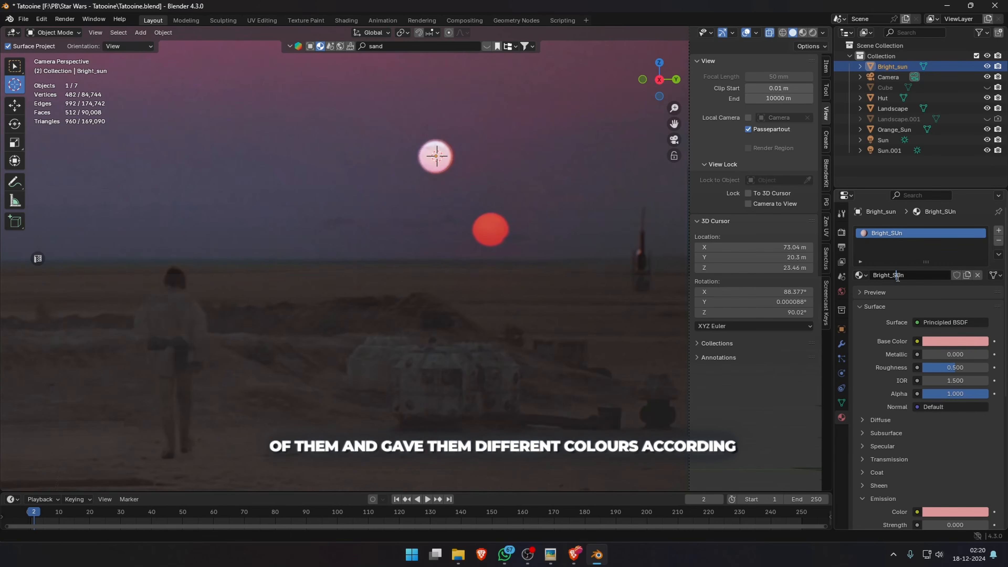
{"action": "scroll", "coordinate": [887, 277], "scroll_direction": "down", "scroll_amount": 7}
{"action": "left_click", "coordinate": [955, 378]}
{"action": "type", "text": "1"}
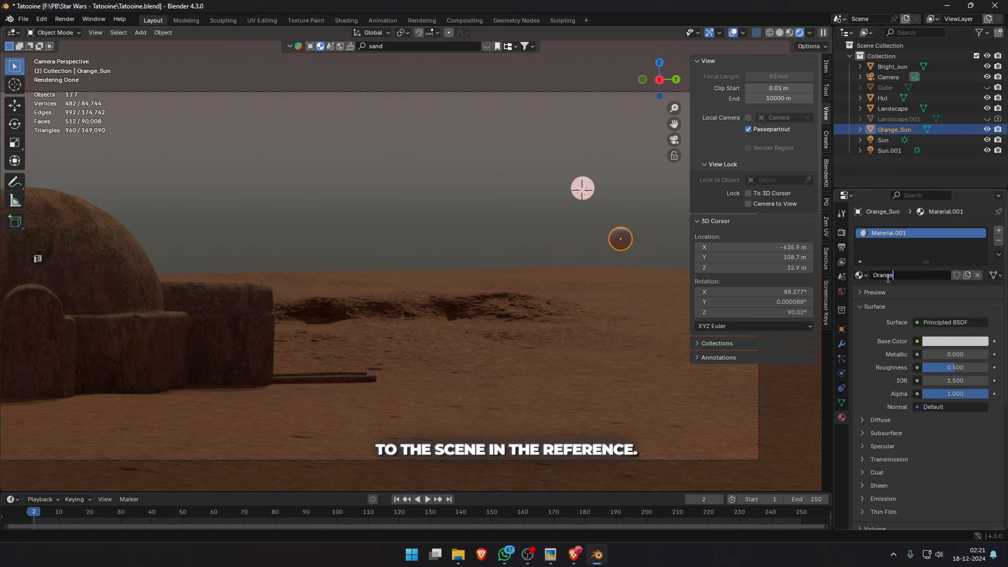
- Give Orange_Sun's material an orange base color and a red emission color
{"action": "left_click", "coordinate": [955, 342]}
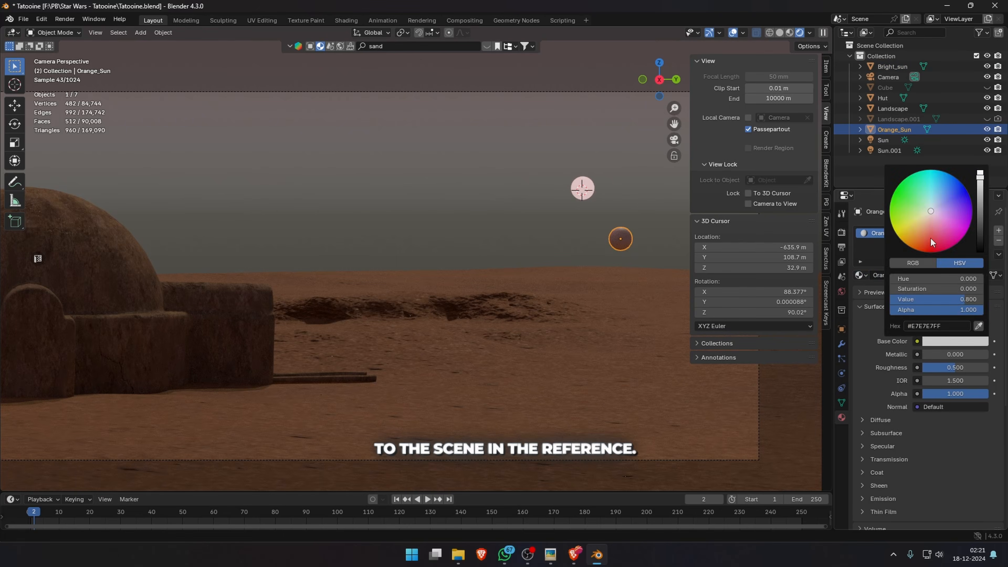
{"action": "left_click", "coordinate": [955, 428]}
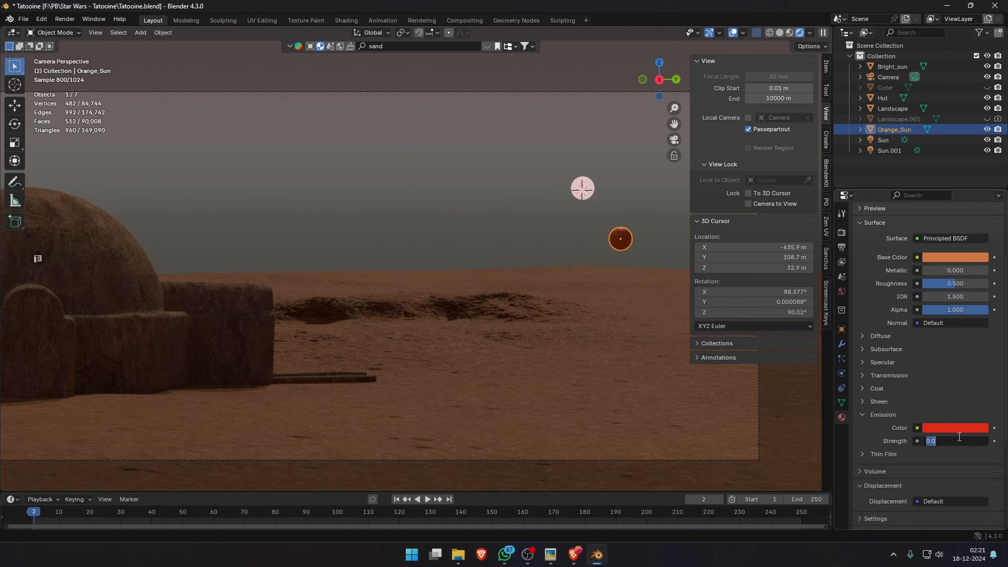
{"action": "left_click_drag", "start_coordinate": [913, 441], "coordinate": [929, 434]}
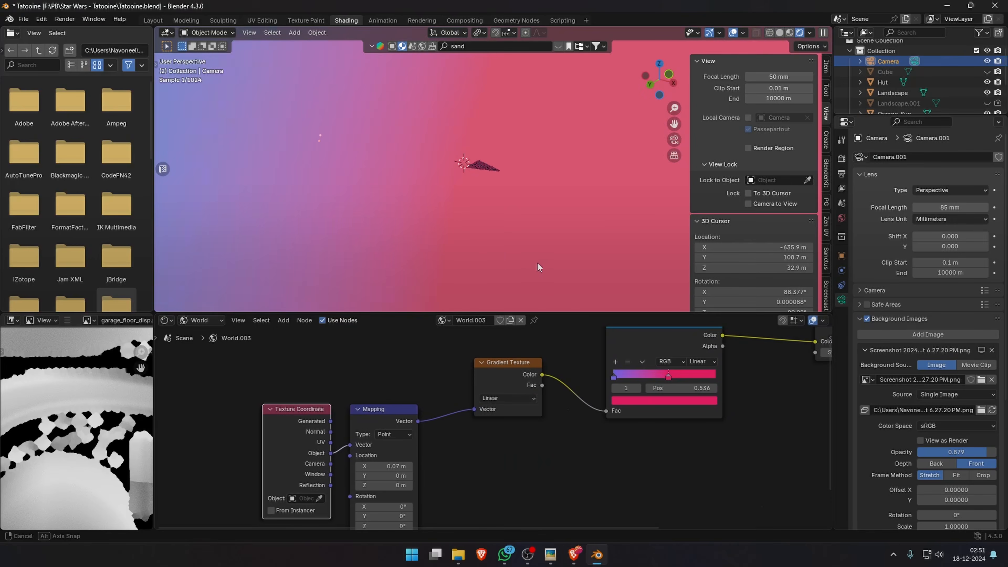
- Add a Light Path node below the gradient and color ramp nodes in the World.003 shader
{"action": "mouse_move", "coordinate": [537, 263]}
{"action": "middle_mouse_down"}
{"action": "mouse_move", "coordinate": [509, 230]}
{"action": "mouse_move", "coordinate": [536, 248]}
{"action": "middle_mouse_up"}
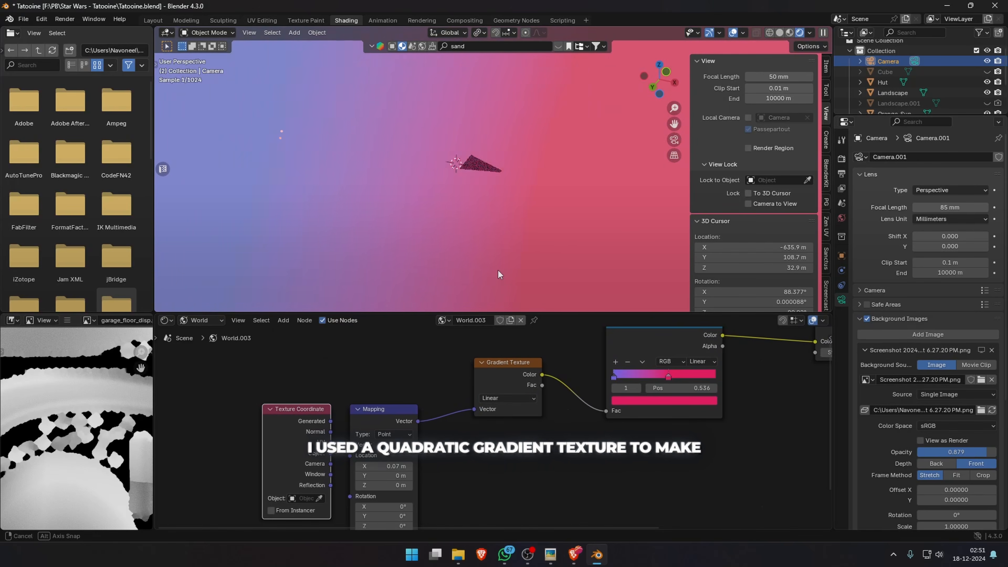
{"action": "key", "text": "KP_0"}
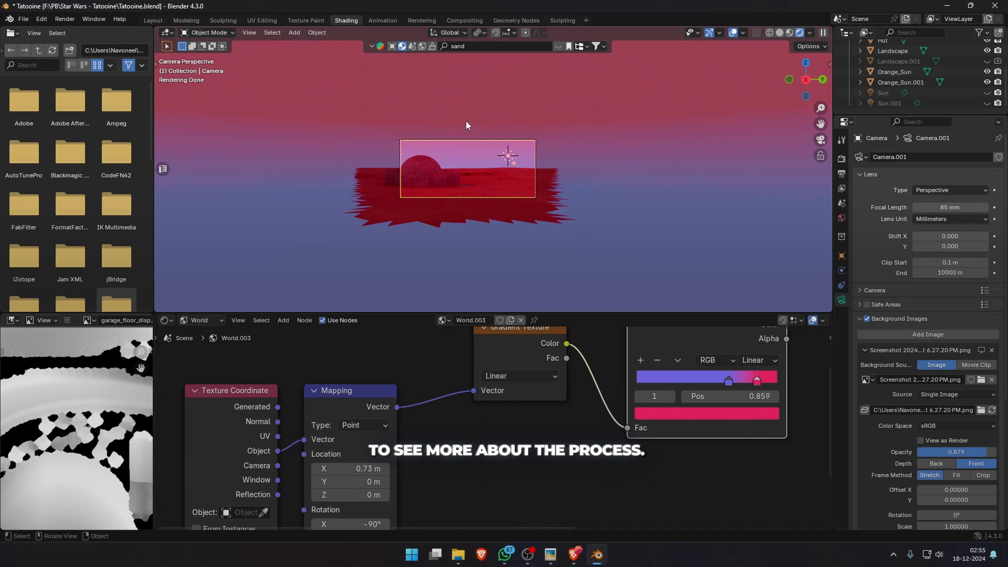
{"action": "scroll", "coordinate": [466, 126], "scroll_direction": "up", "scroll_amount": 8}
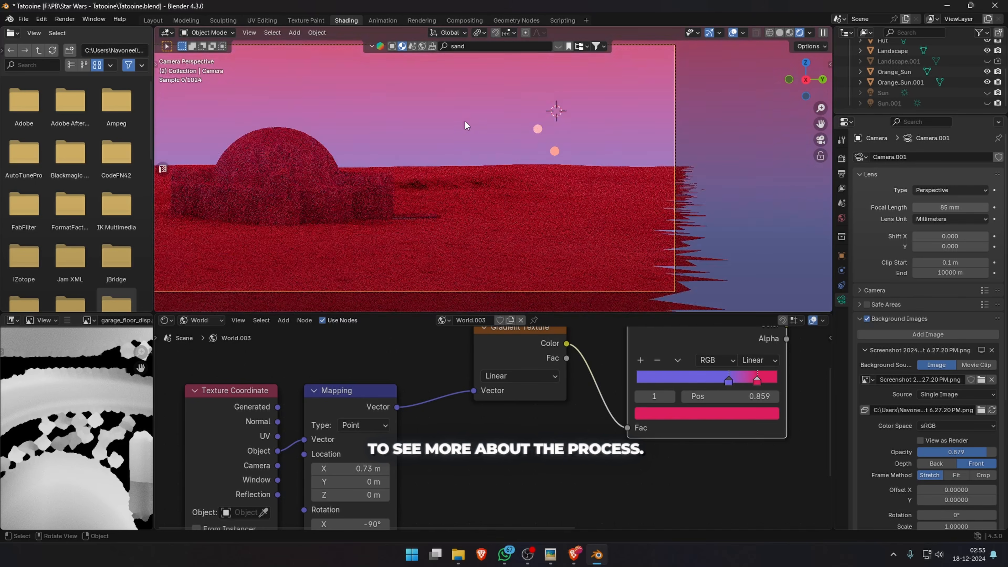
{"action": "scroll", "coordinate": [536, 163], "scroll_direction": "down", "scroll_amount": 2}
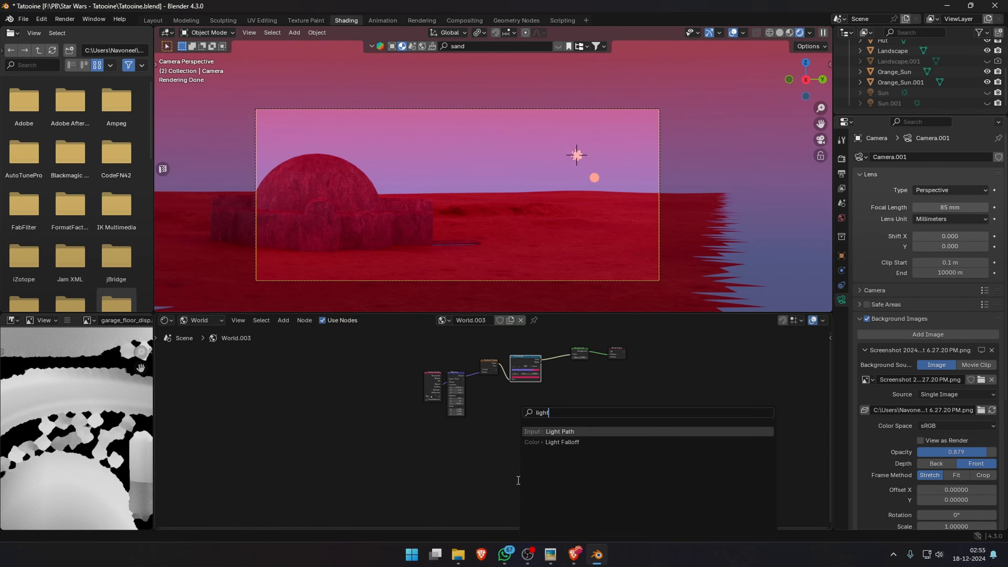
{"action": "key", "text": "Return"}
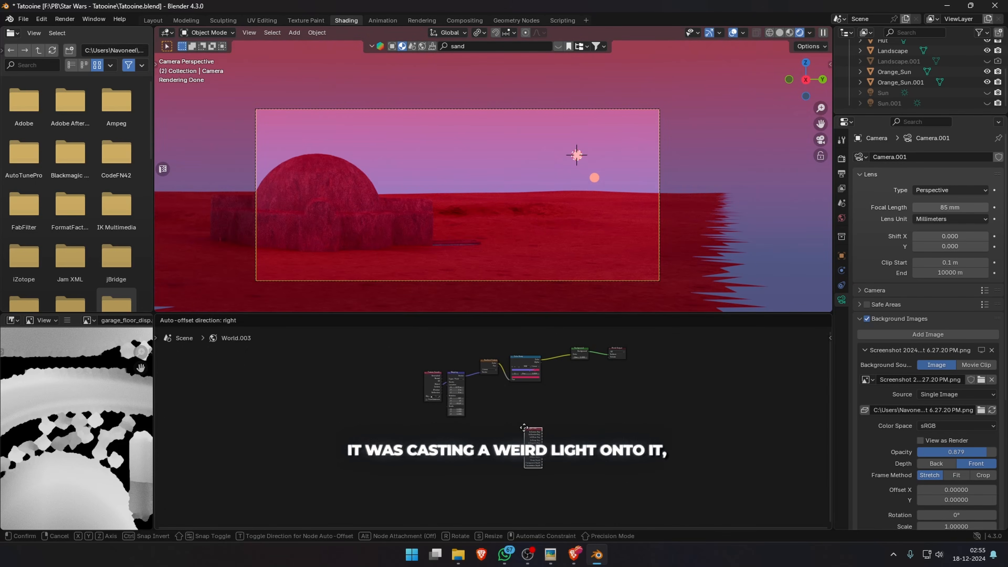
{"action": "left_click", "coordinate": [524, 427]}
{"action": "scroll", "coordinate": [461, 440], "scroll_direction": "up", "scroll_amount": 2}
{"action": "scroll", "coordinate": [516, 441], "scroll_direction": "up", "scroll_amount": 3}
- Add a Mix Shader node to the World.003 shader, beyond the Light Path node
{"action": "key", "text": "shift+a"}
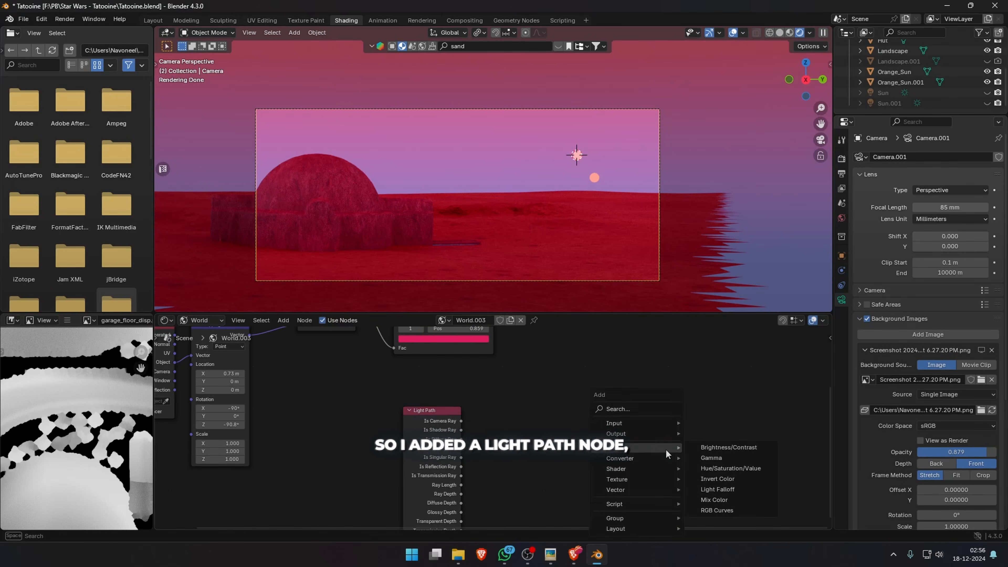
{"action": "type", "text": "mix"}
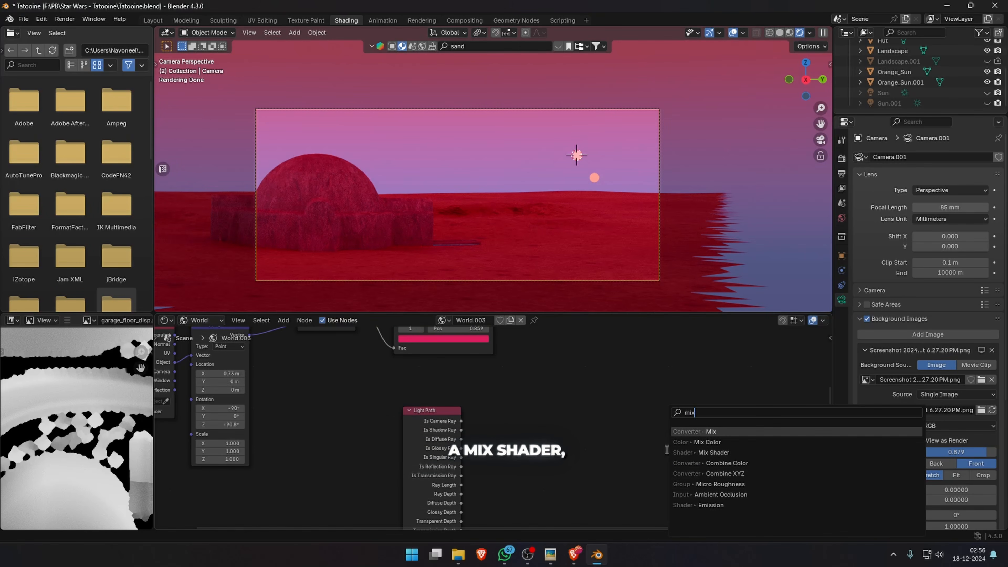
{"action": "left_click", "coordinate": [698, 452]}
{"action": "left_click", "coordinate": [637, 364]}
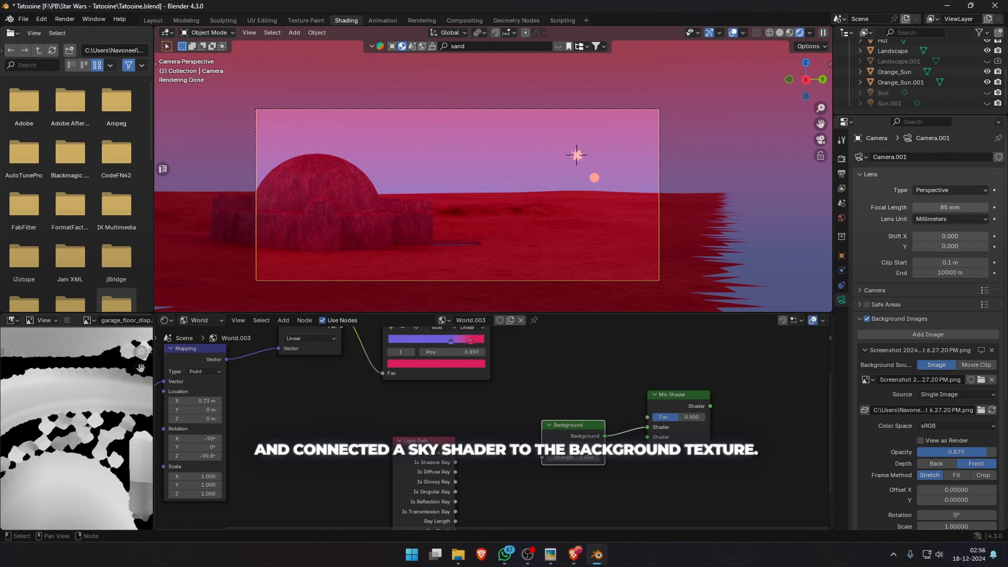
- Feed the new Background node's color with a Sky Texture set to Hosek / Wilkie
{"action": "left_click_drag", "start_coordinate": [543, 447], "coordinate": [495, 433]}
{"action": "type", "text": "sk"}
{"action": "left_click", "coordinate": [495, 432]}
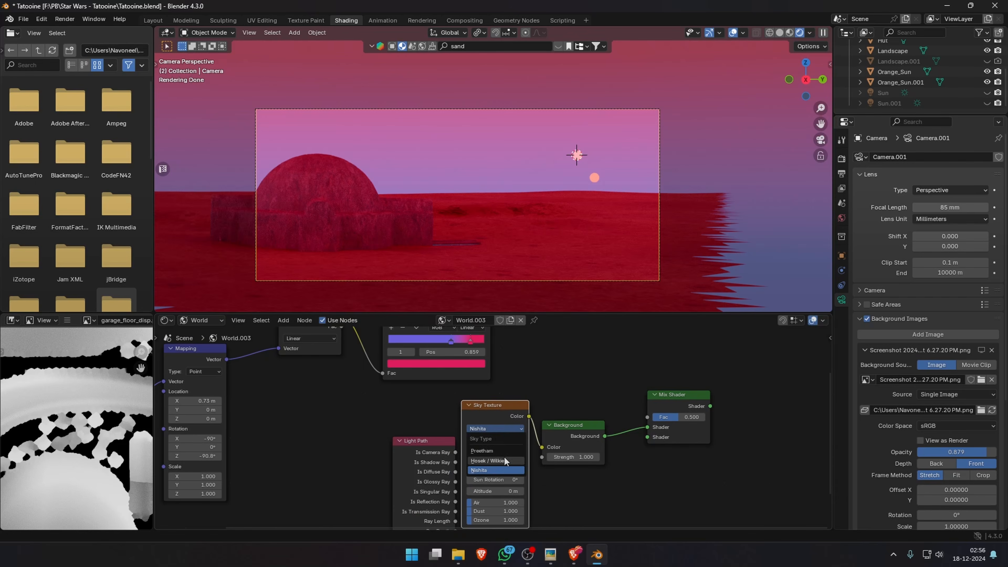
{"action": "left_click", "coordinate": [505, 461]}
{"action": "left_click_drag", "start_coordinate": [636, 427], "coordinate": [699, 417]}
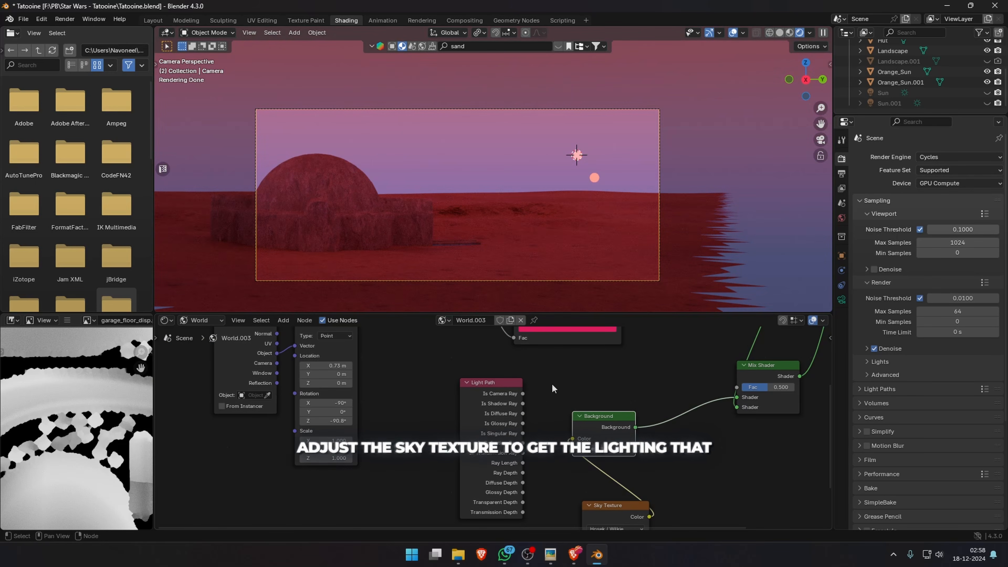
- Connect the Light Path node's Is Camera Ray output to the factor of the world's Mix Shader
{"action": "left_click_drag", "start_coordinate": [739, 391], "coordinate": [741, 390]}
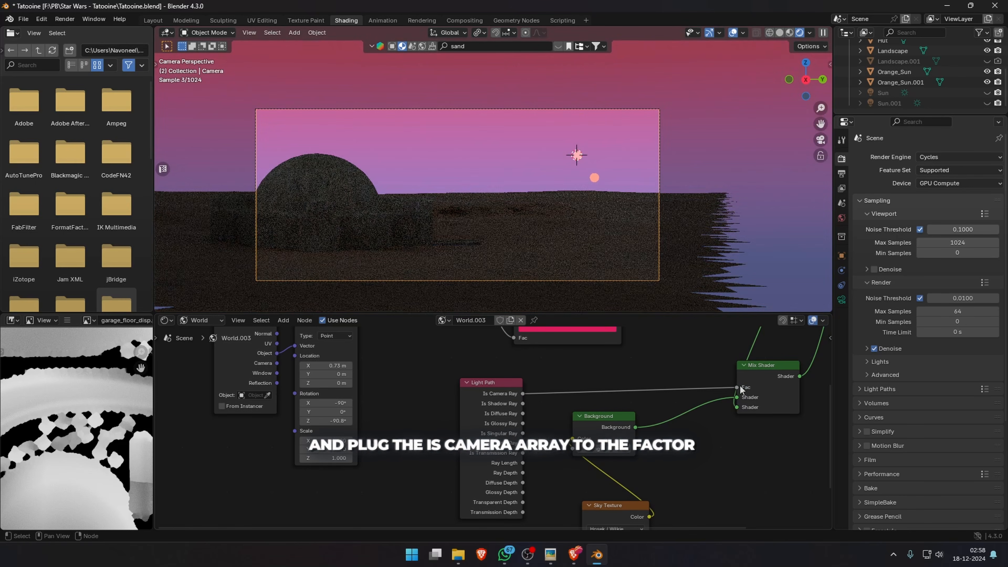
{"action": "middle_click_drag", "start_coordinate": [599, 193], "coordinate": [618, 158], "text": "shift"}
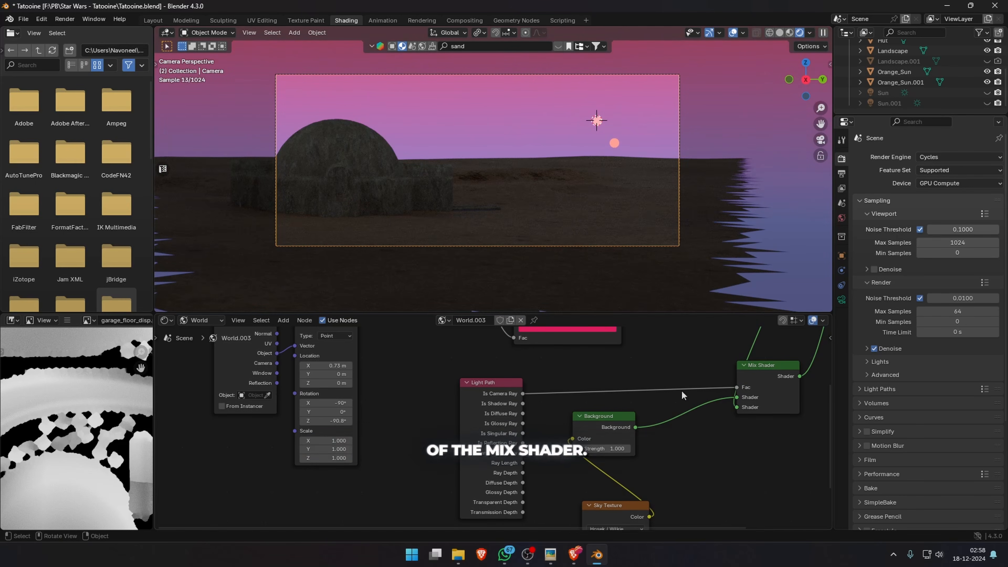
{"action": "scroll", "coordinate": [692, 452], "scroll_direction": "down", "scroll_amount": 2}
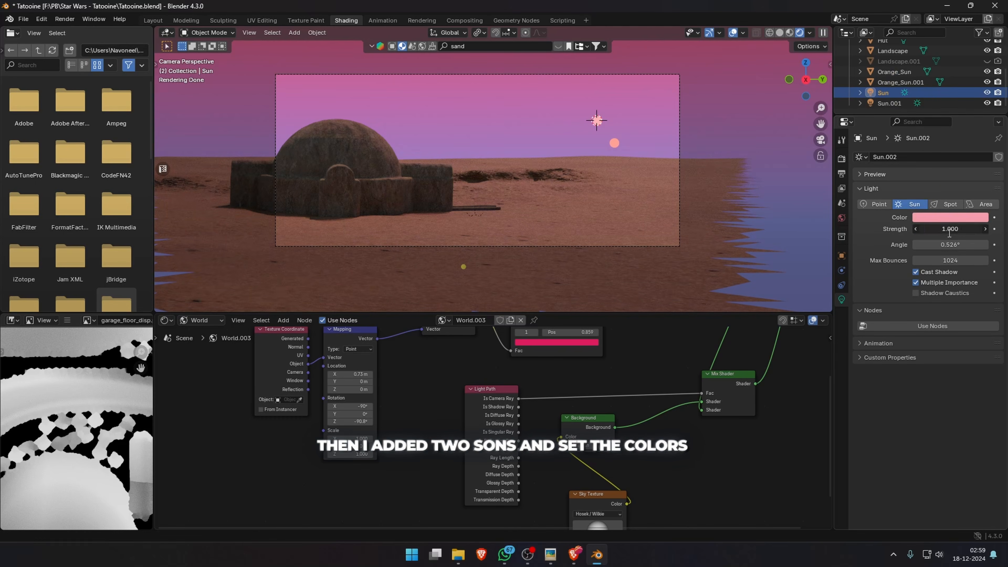
- Lower the strength of the pink Sun light and render the scene
{"action": "left_click", "coordinate": [960, 228]}
{"action": "type", "text": "5"}
{"action": "key", "text": "Return"}
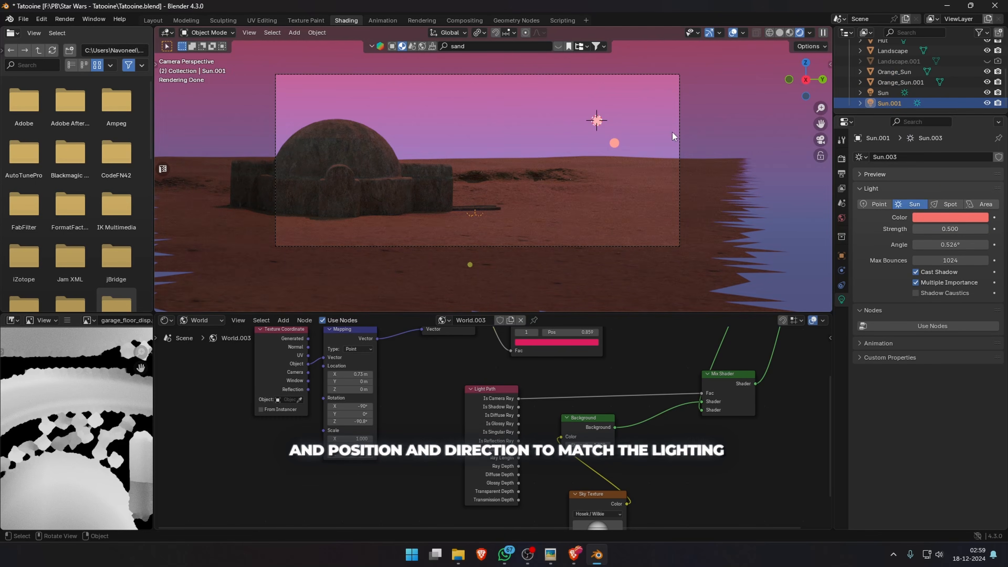
{"action": "key", "text": "F12"}
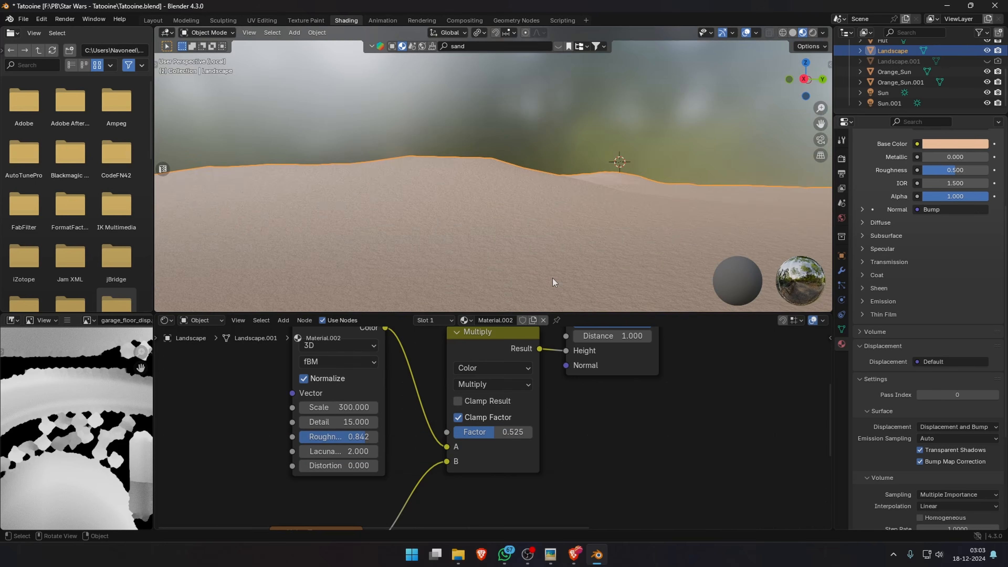
- Try Rayleigh scattering on the cube's Volume Scatter node and switch it to Mie
{"action": "key", "text": "KP_0"}
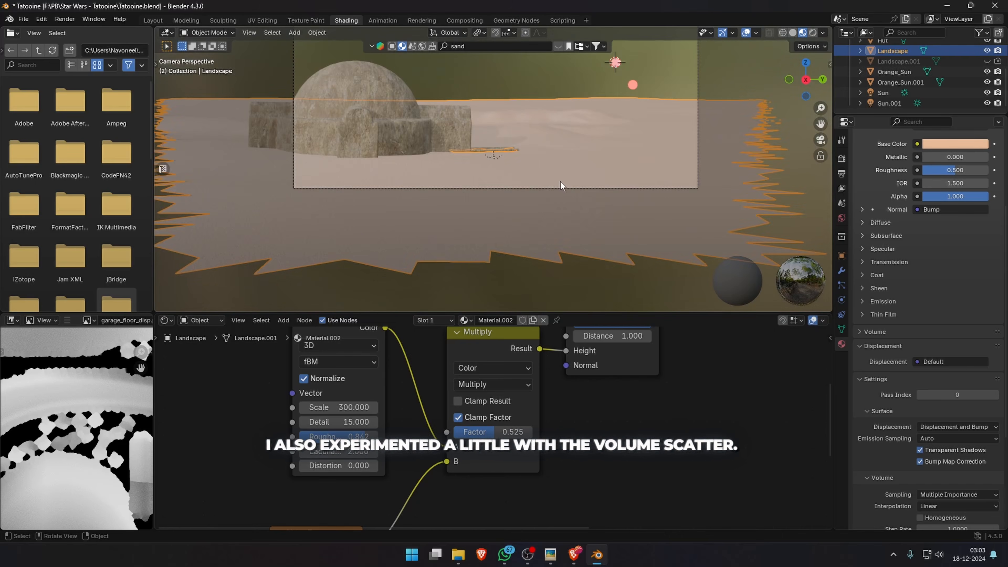
{"action": "left_click", "coordinate": [723, 75]}
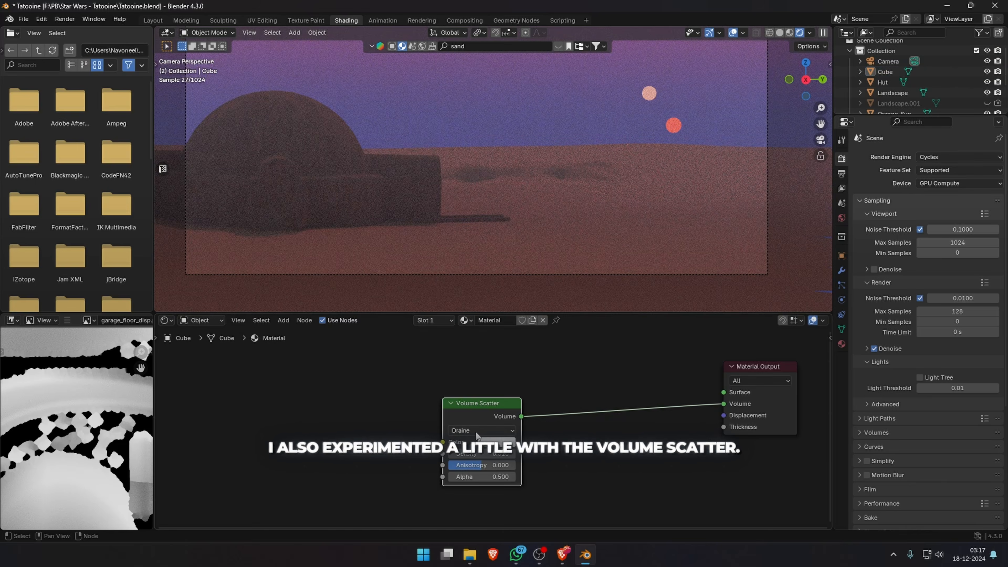
{"action": "left_click", "coordinate": [475, 492]}
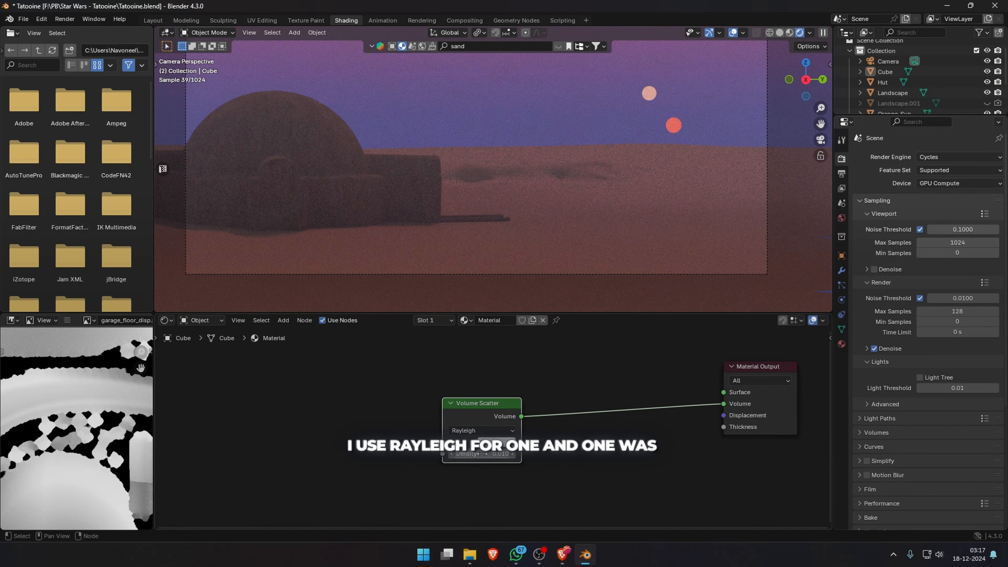
{"action": "left_click", "coordinate": [488, 503]}
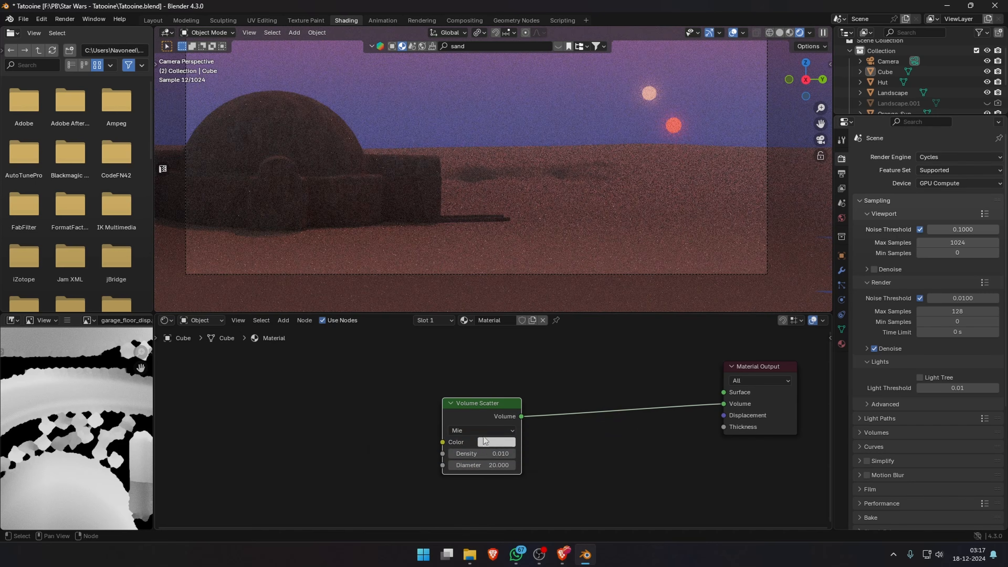
- Insert a Mix Shader node between the cube's Volume Scatter node and the Material Output's volume input
{"action": "scroll", "coordinate": [493, 427], "scroll_direction": "down", "scroll_amount": 2}
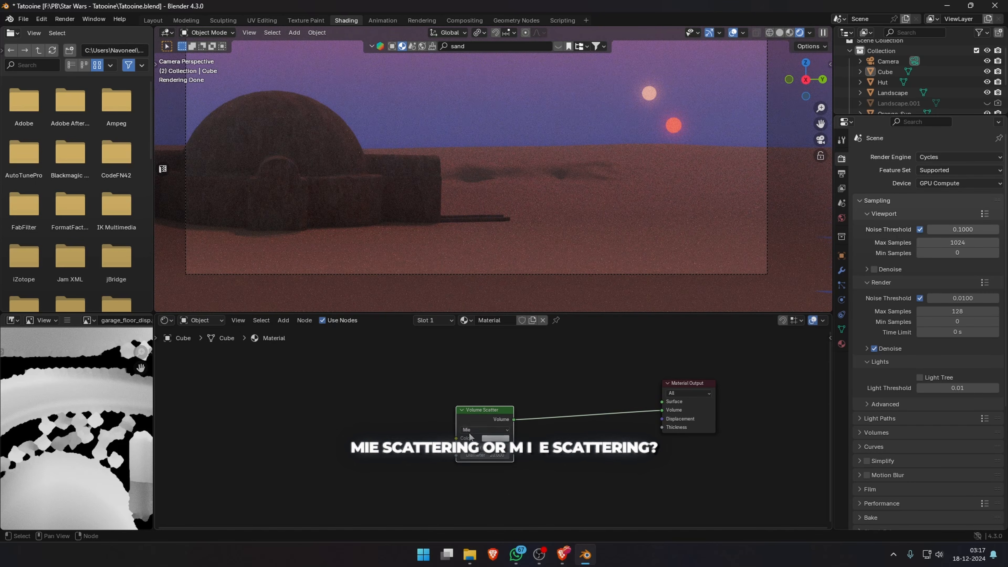
{"action": "type", "text": "mix"}
{"action": "left_click", "coordinate": [469, 462]}
{"action": "left_click", "coordinate": [564, 413]}
- Try a Volume Absorption node with density 0.01 in the Mix Shader's second input, and delete it
{"action": "left_click_drag", "start_coordinate": [562, 448], "coordinate": [512, 485]}
{"action": "left_click", "coordinate": [472, 453]}
{"action": "left_click", "coordinate": [465, 461]}
{"action": "left_click", "coordinate": [469, 509]}
{"action": "type", "text": "0.01"}
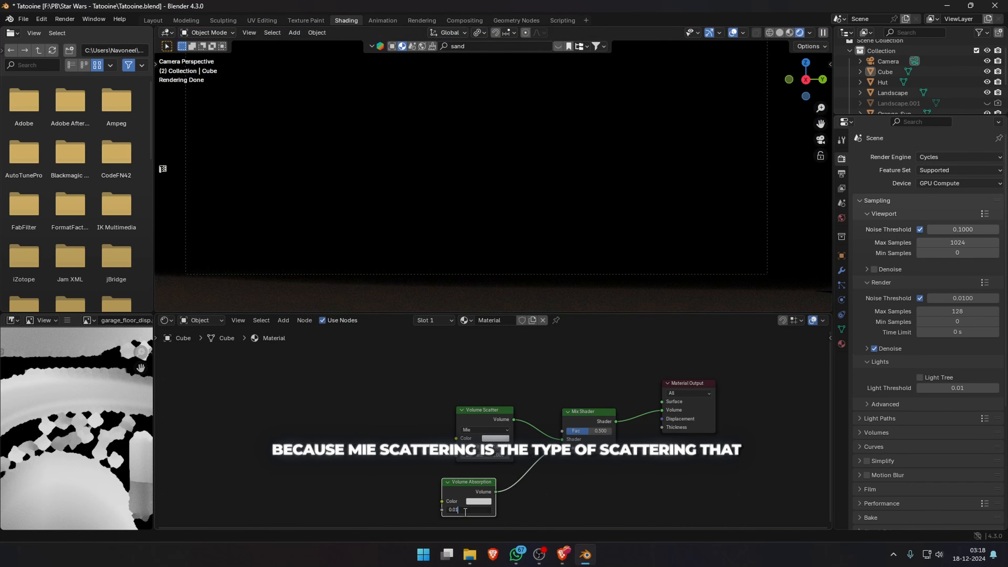
{"action": "key", "text": "Return"}
{"action": "mouse_move", "coordinate": [587, 431]}
{"action": "left_mouse_down"}
{"action": "mouse_move", "coordinate": [610, 431]}
{"action": "mouse_move", "coordinate": [590, 431]}
{"action": "left_mouse_up"}
{"action": "key", "text": "x"}
- Duplicate the Mie Volume Scatter node, connect the copy to the Mix Shader's second input and set it to Rayleigh
{"action": "left_click", "coordinate": [494, 413]}
{"action": "key", "text": "shift+d"}
{"action": "left_click", "coordinate": [484, 479]}
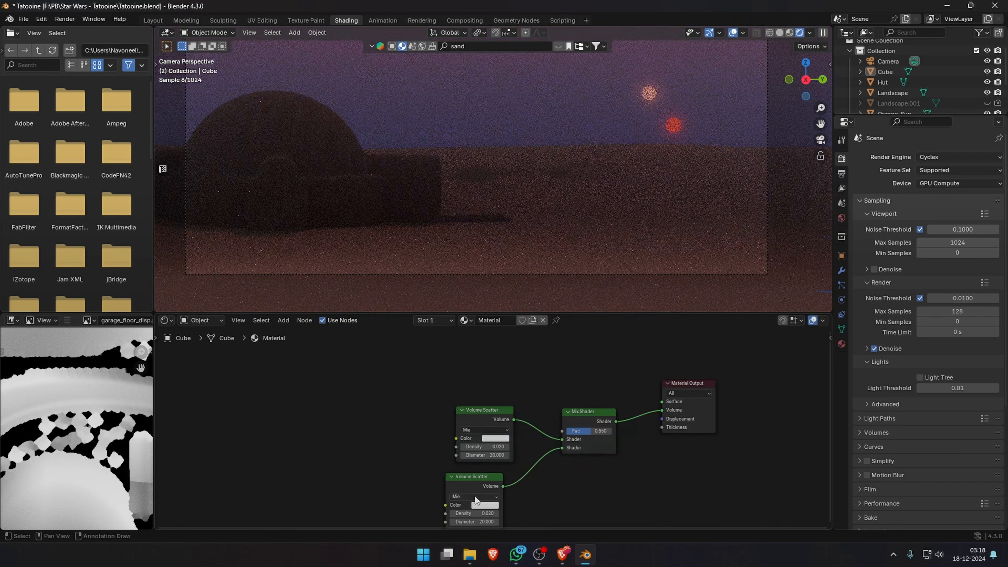
{"action": "left_click", "coordinate": [474, 480]}
- Set the factor mixing the Mie and Rayleigh scattering to 0.208
{"action": "scroll", "coordinate": [501, 456], "scroll_direction": "up", "scroll_amount": 3}
{"action": "middle_click_drag", "start_coordinate": [504, 459], "coordinate": [518, 406]}
{"action": "left_click_drag", "start_coordinate": [631, 381], "coordinate": [611, 381]}
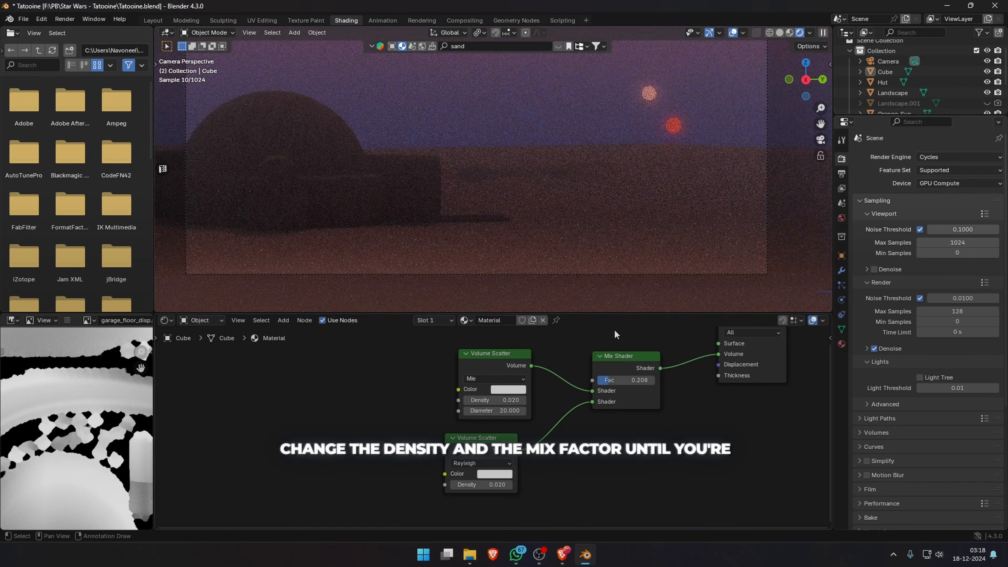
- Move the flattened cylinder up about 1.23 m along Z and isolate it in local view
{"action": "scroll", "coordinate": [596, 254], "scroll_direction": "down", "scroll_amount": 2}
{"action": "scroll", "coordinate": [540, 461], "scroll_direction": "up", "scroll_amount": 3}
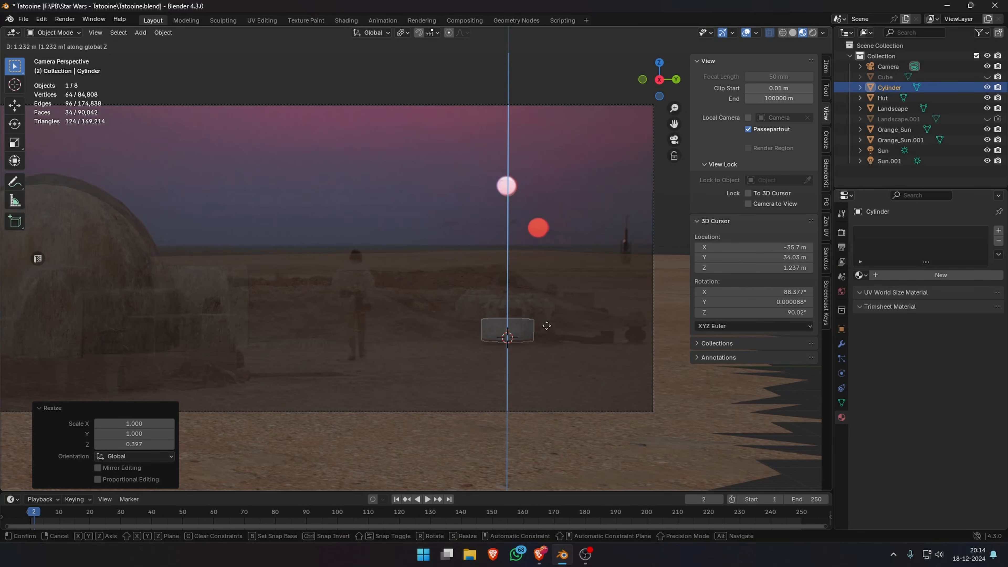
{"action": "left_click", "coordinate": [547, 325]}
{"action": "key", "text": "KP_Divide"}
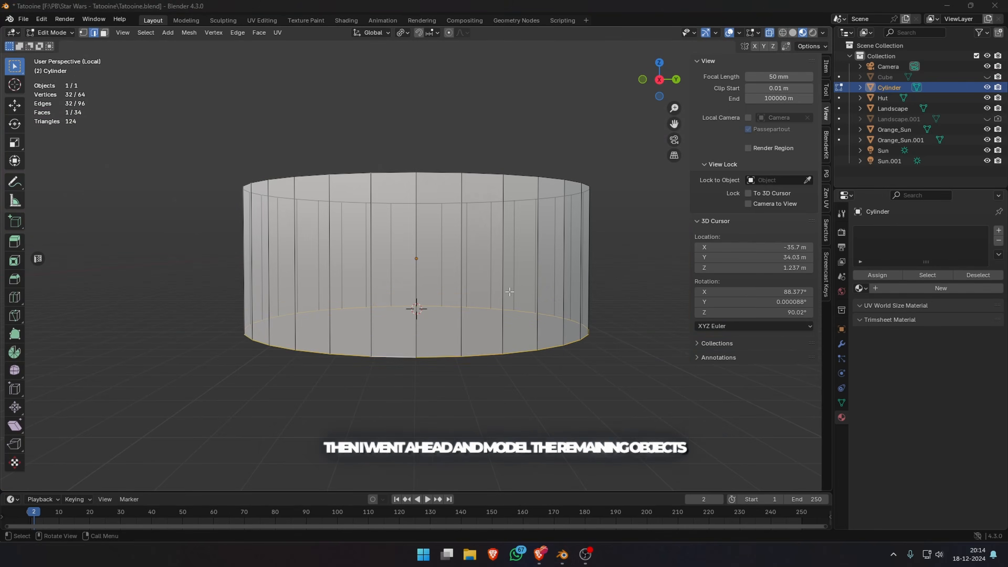
- Extrude the cylinder's bottom face in successive stages to shape the tank's tapered end, following the reference image
{"action": "key", "text": "e"}
{"action": "left_click", "coordinate": [417, 306]}
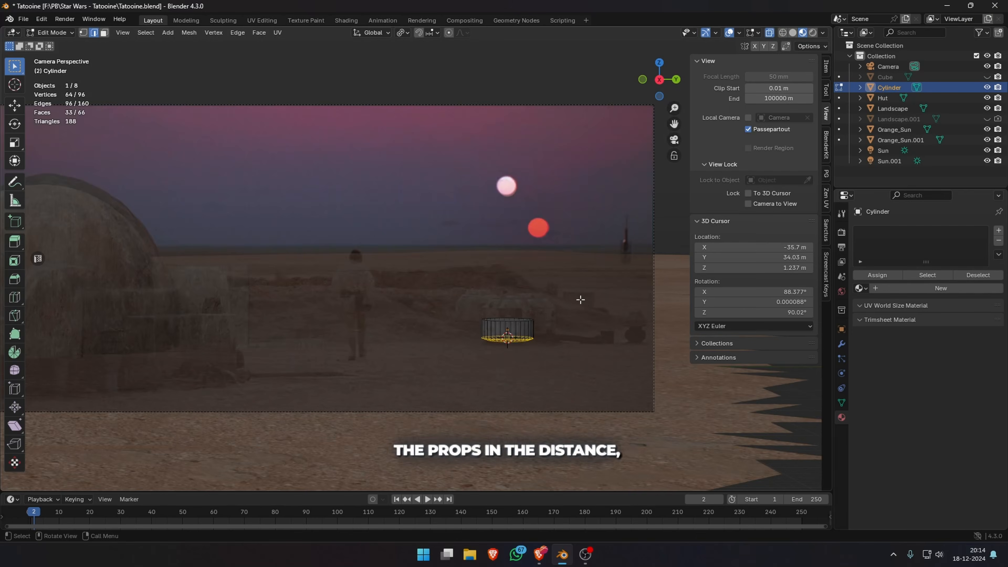
{"action": "scroll", "coordinate": [581, 300], "scroll_direction": "up", "scroll_amount": 3}
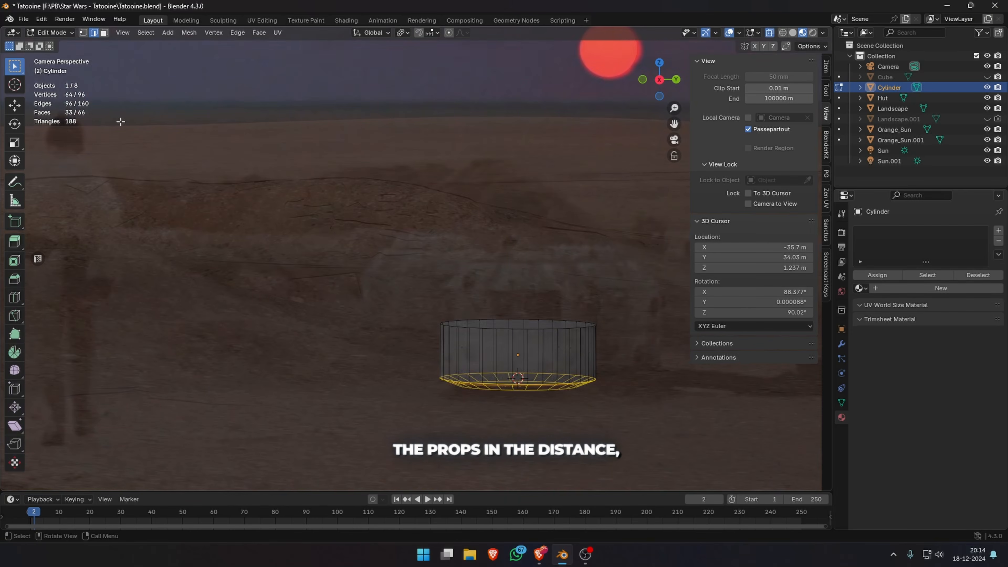
{"action": "key", "text": "e"}
{"action": "left_click", "coordinate": [521, 267]}
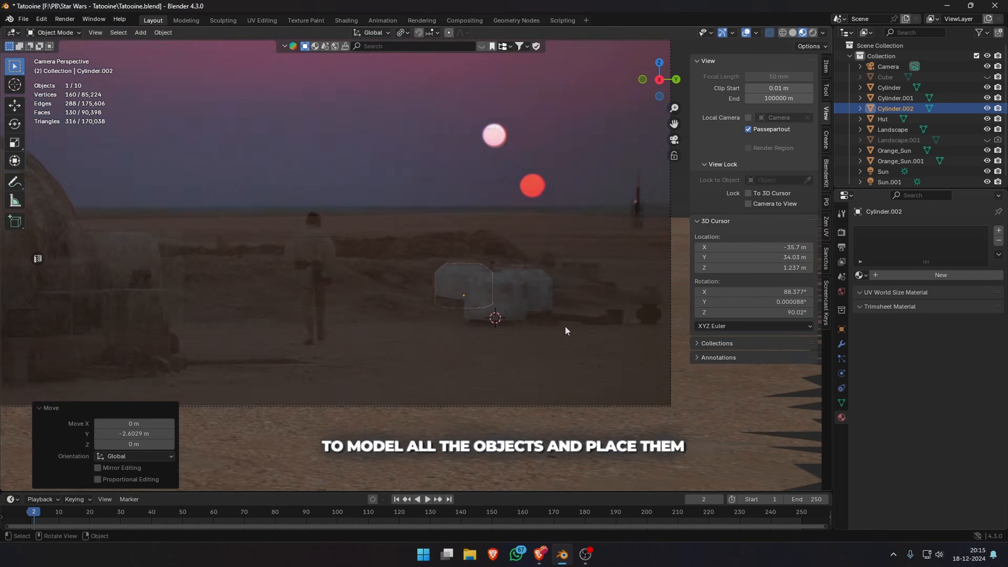
- Add another cylinder, move it along X, and extrude its bottom face to build the stepped prop beside the tanks
{"action": "left_click", "coordinate": [140, 32]}
{"action": "left_click", "coordinate": [246, 97]}
{"action": "key", "text": "g"}
{"action": "key", "text": "x"}
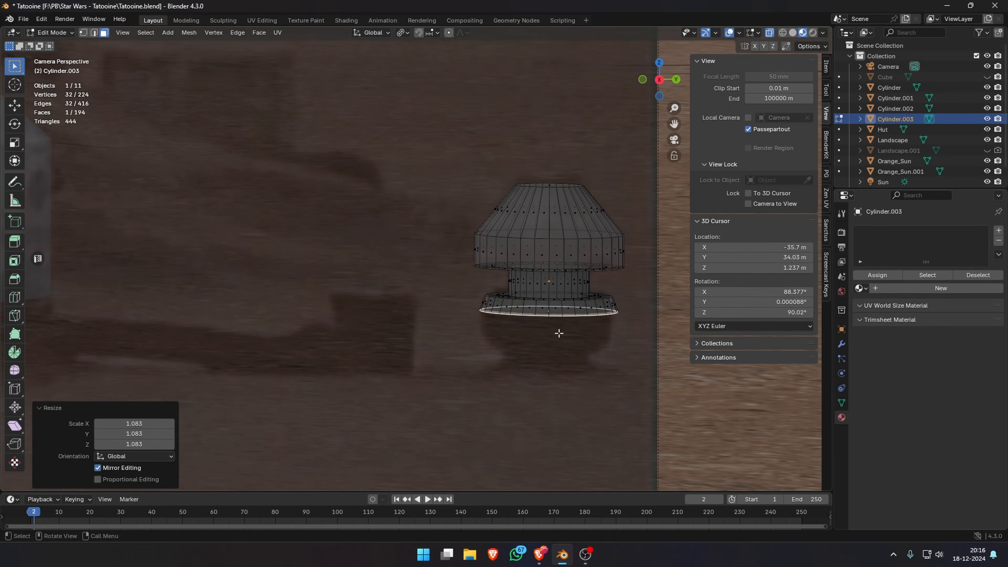
{"action": "key", "text": "e"}
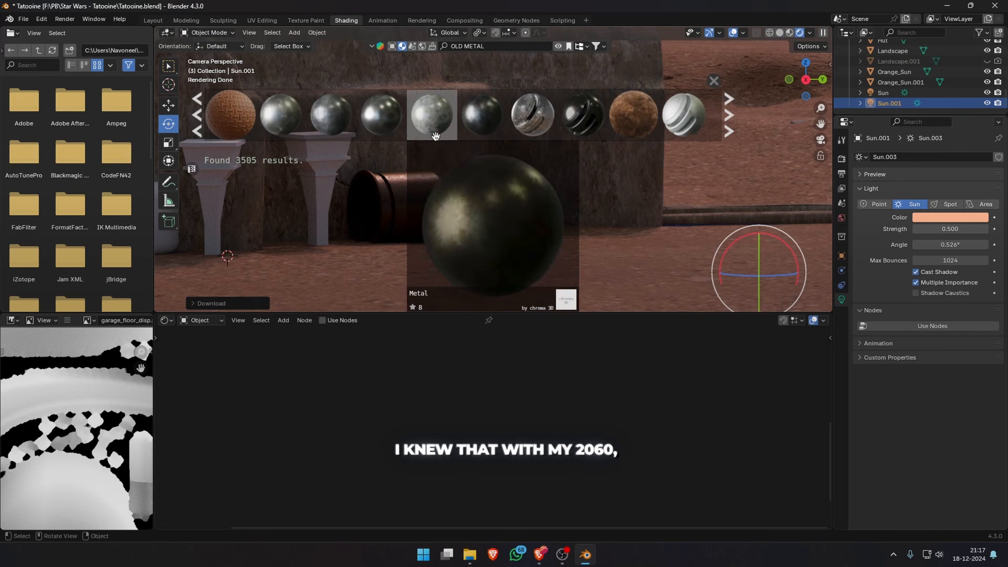
{"action": "scroll", "coordinate": [287, 124], "scroll_direction": "down", "scroll_amount": 5}
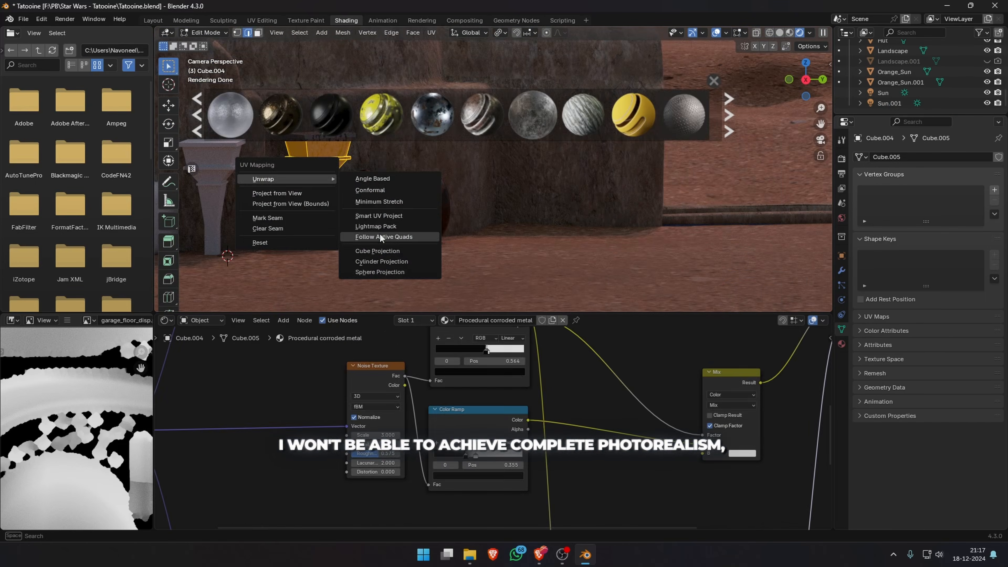
{"action": "mouse_move", "coordinate": [480, 112]}
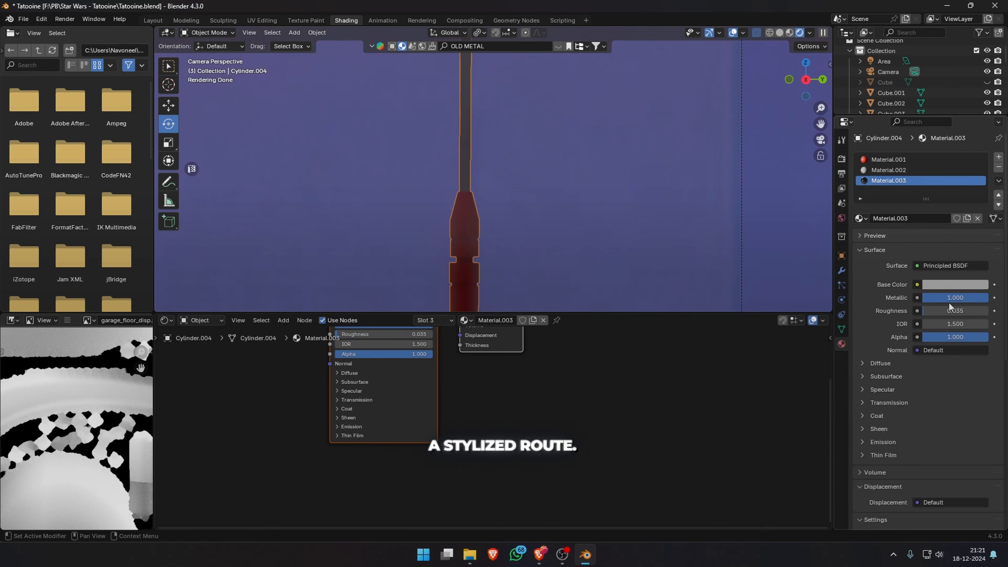
- Search the material library for "painted metal" and apply the blue painted metal material to the distant tower
{"action": "left_click", "coordinate": [543, 45]}
{"action": "type", "text": "painted metal"}
{"action": "key", "text": "Return"}
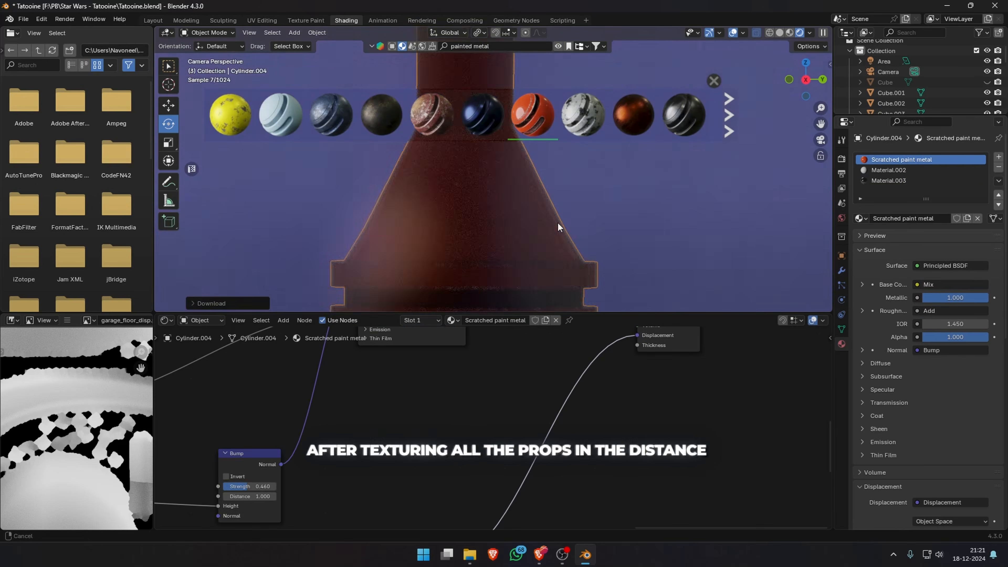
{"action": "left_click_drag", "start_coordinate": [331, 115], "coordinate": [480, 248]}
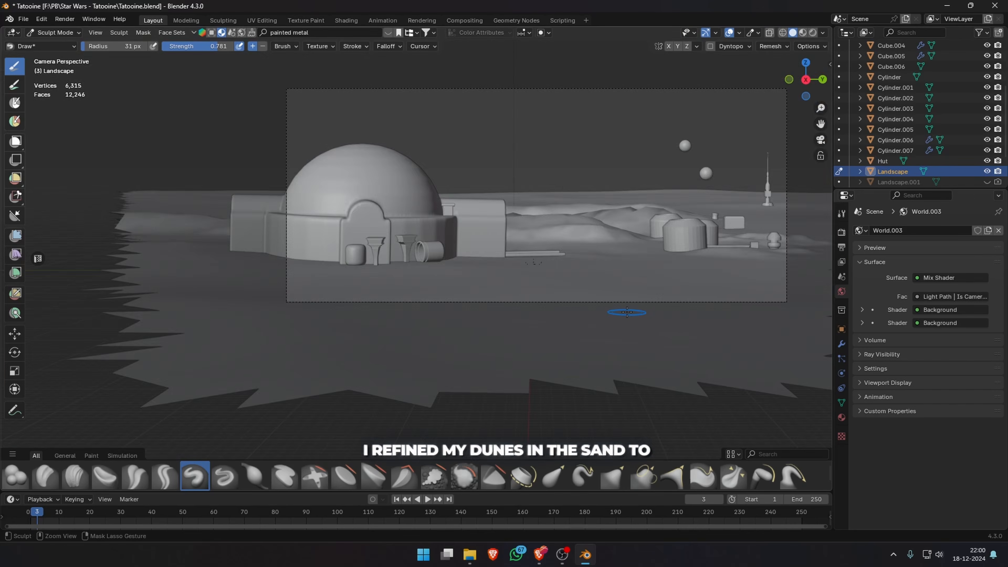
- Change the vertex paint colour and paint a short stroke on the Landscape's Color attribute
{"action": "middle_click_drag", "start_coordinate": [588, 235], "coordinate": [560, 230]}
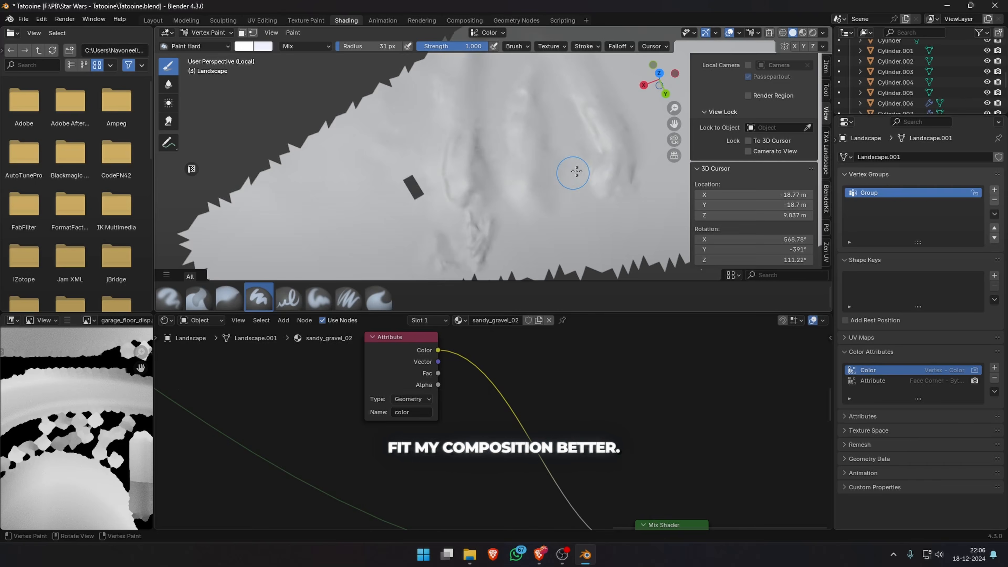
{"action": "left_click", "coordinate": [244, 46]}
{"action": "left_click_drag", "start_coordinate": [401, 168], "coordinate": [404, 184]}
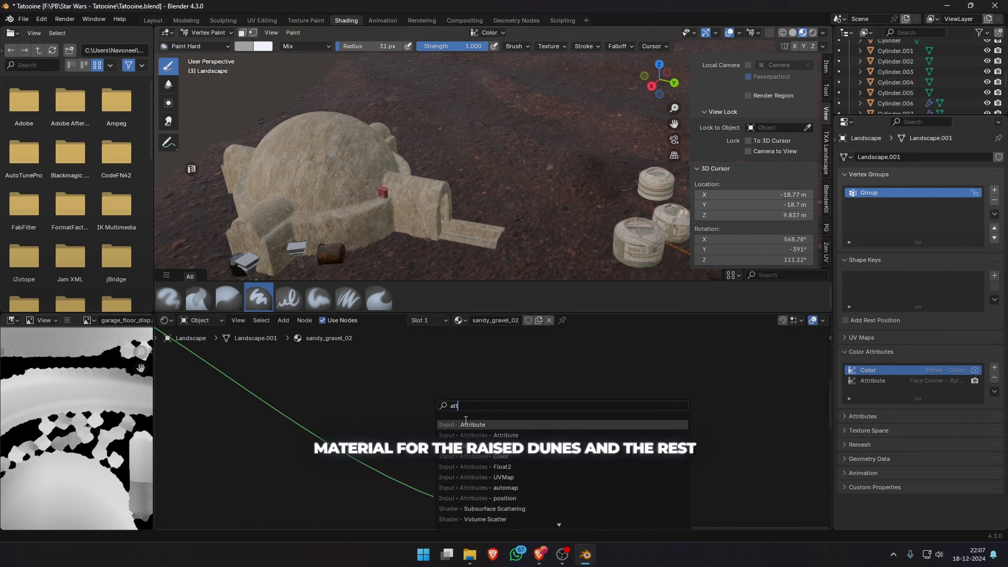
- Drive the Mix Shader's factor with the Color output of an Attribute node named Color, and swap the two material shader inputs
{"action": "left_click", "coordinate": [466, 423]}
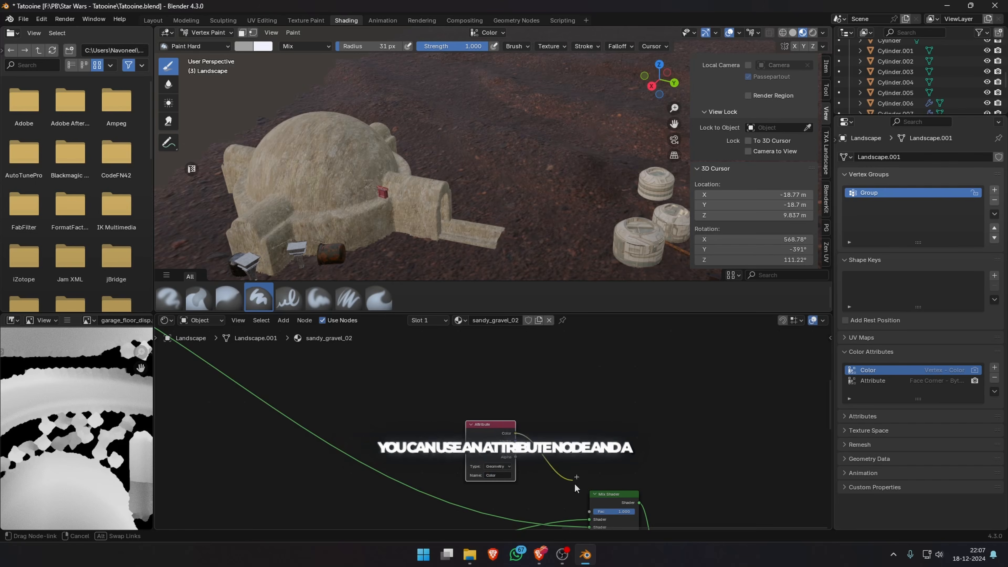
{"action": "left_click_drag", "start_coordinate": [576, 488], "coordinate": [590, 511]}
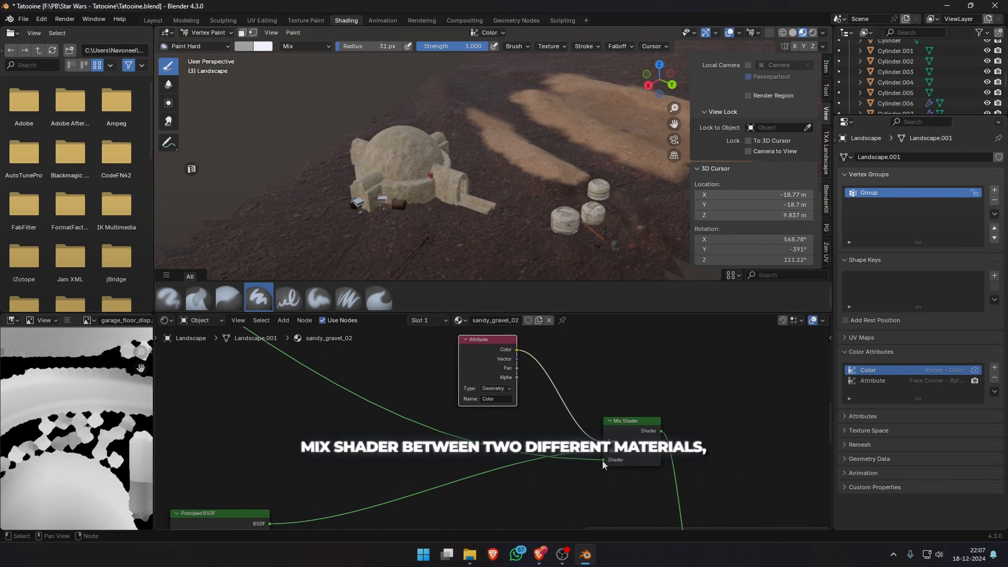
{"action": "left_click_drag", "start_coordinate": [602, 460], "coordinate": [603, 451]}
{"action": "middle_click_drag", "start_coordinate": [273, 485], "coordinate": [409, 450]}
{"action": "scroll", "coordinate": [519, 462], "scroll_direction": "down", "scroll_amount": 4}
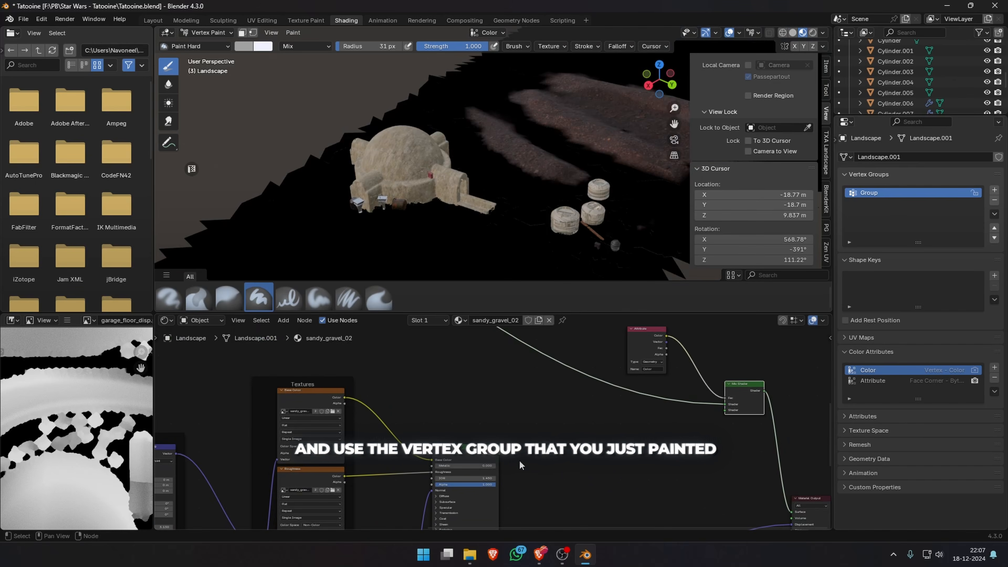
{"action": "left_click_drag", "start_coordinate": [725, 416], "coordinate": [725, 410]}
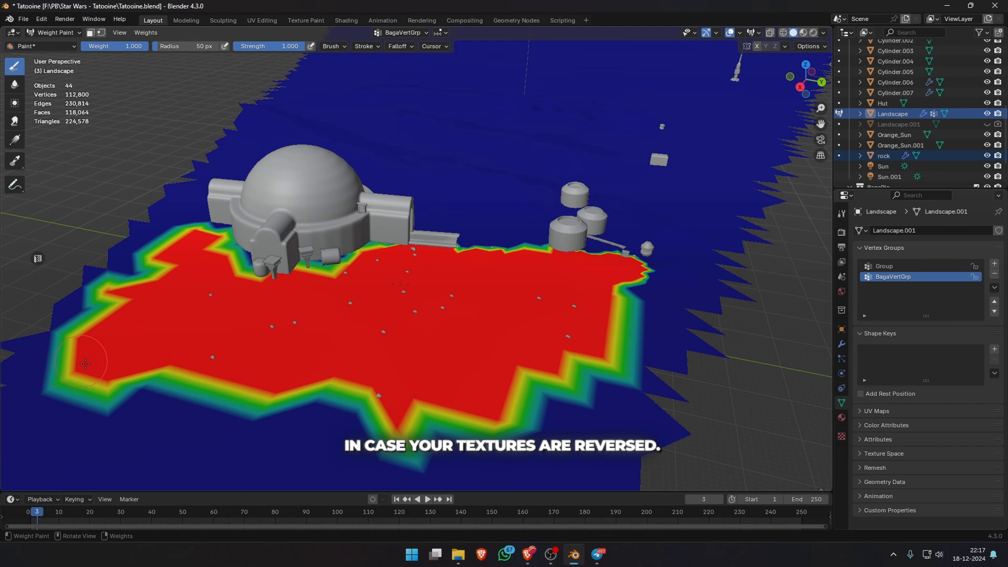
- From the camera view, paint the Landscape's BagaVertGrp weight at 1.000 across the foreground sand in front of the hut
{"action": "key", "text": "KP_0"}
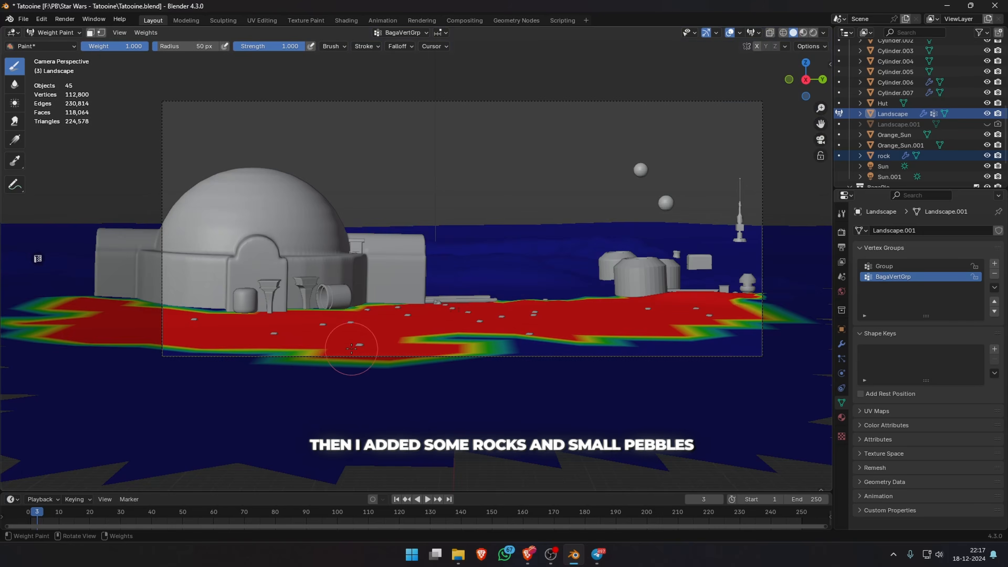
{"action": "left_click_drag", "start_coordinate": [351, 349], "coordinate": [227, 367]}
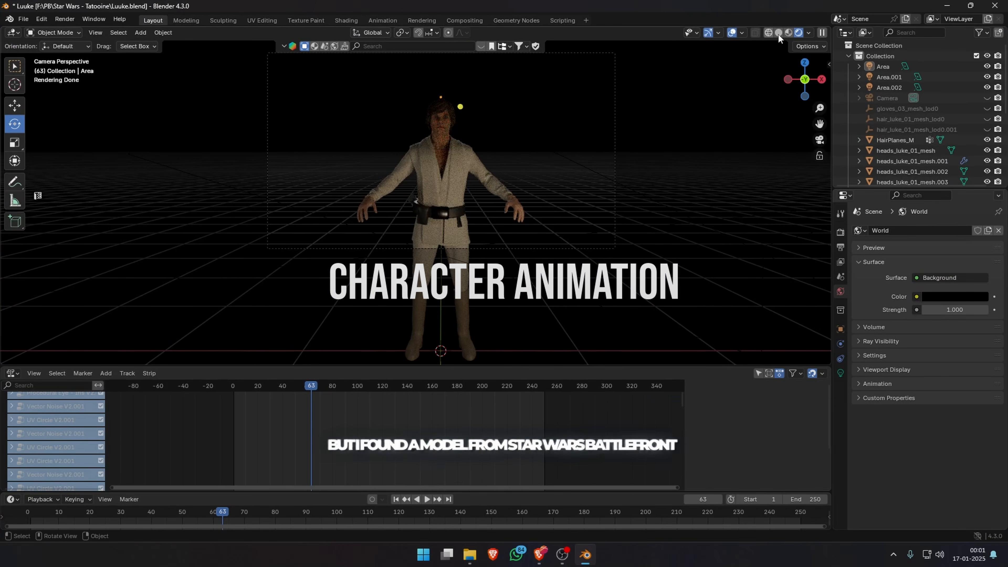
- Display the Luke model in solid shading and examine it from an angled perspective up close
{"action": "left_click", "coordinate": [778, 34]}
{"action": "mouse_move", "coordinate": [583, 157]}
{"action": "middle_mouse_down"}
{"action": "mouse_move", "coordinate": [629, 152]}
{"action": "mouse_move", "coordinate": [574, 185]}
{"action": "mouse_move", "coordinate": [422, 325]}
{"action": "middle_mouse_up"}
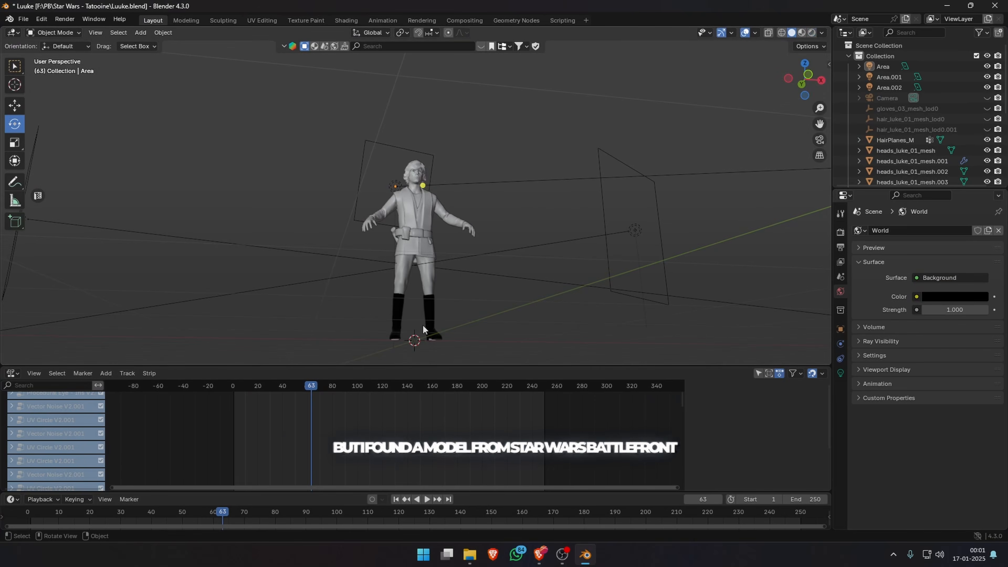
{"action": "scroll", "coordinate": [401, 270], "scroll_direction": "up", "scroll_amount": 5}
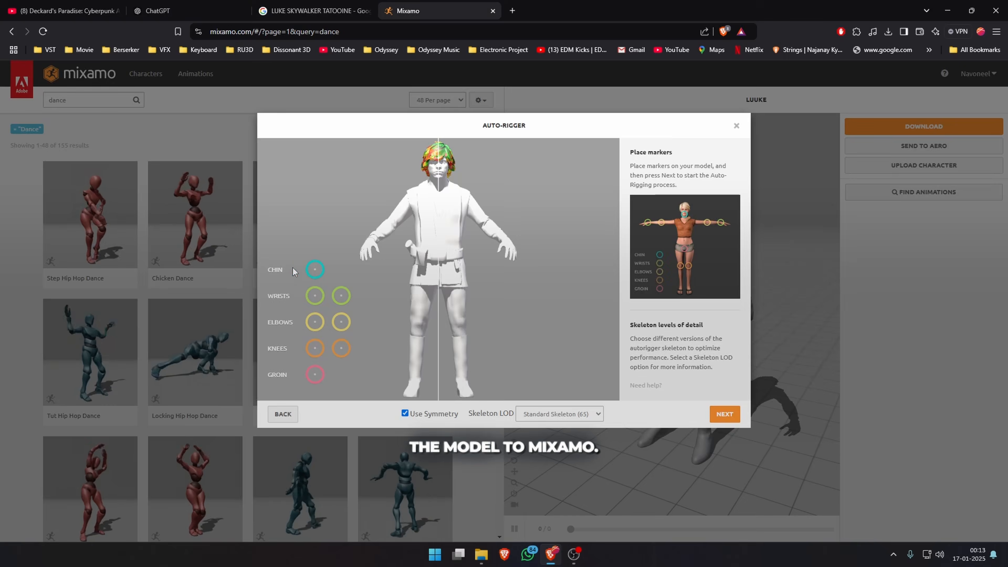
- In Mixamo's auto-rigger, place the body markers on Luke starting with the chin, and complete the rig with the Standard Skeleton (65)
{"action": "left_click_drag", "start_coordinate": [315, 270], "coordinate": [438, 175]}
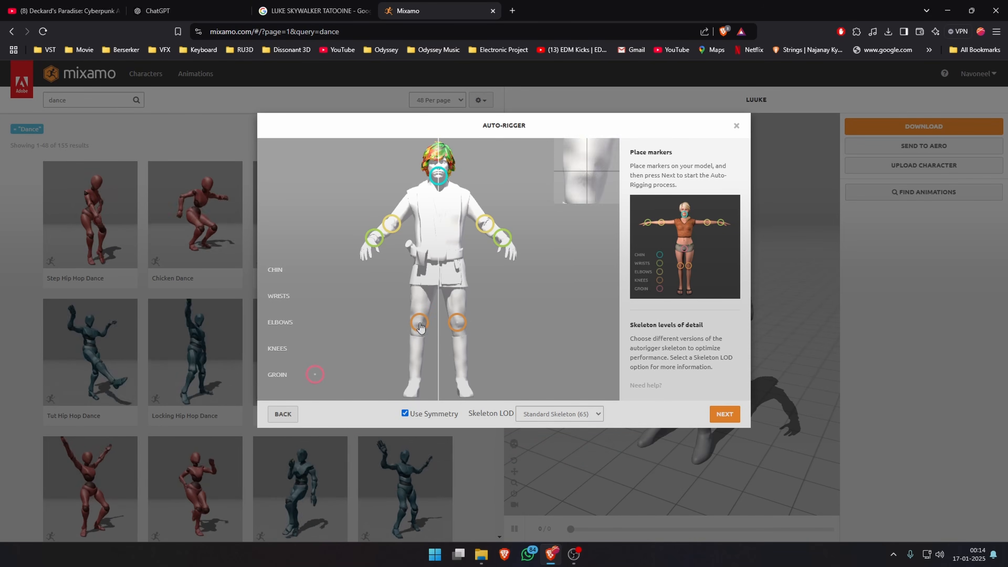
{"action": "left_click", "coordinate": [717, 414]}
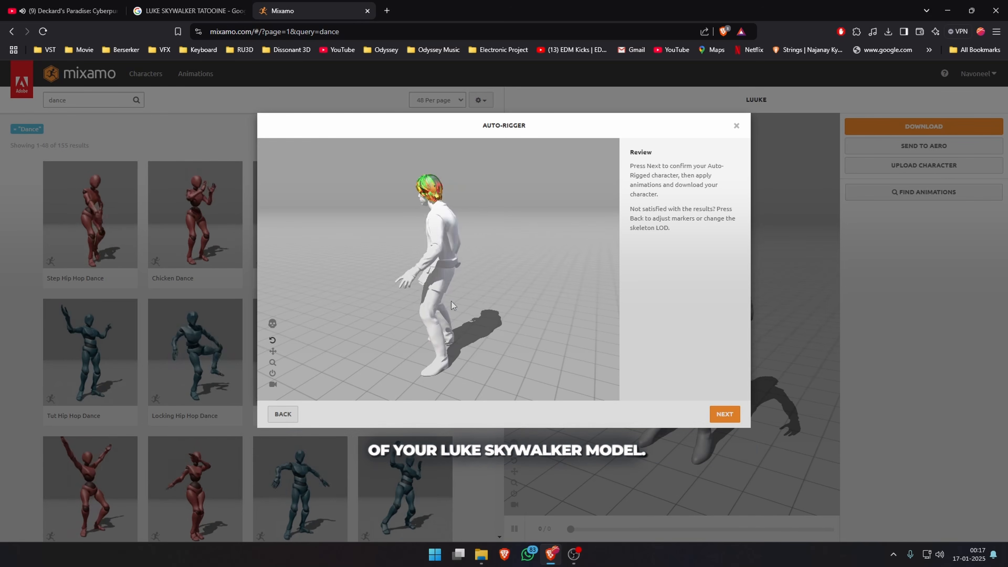
{"action": "left_click", "coordinate": [720, 417]}
{"action": "left_click", "coordinate": [724, 415]}
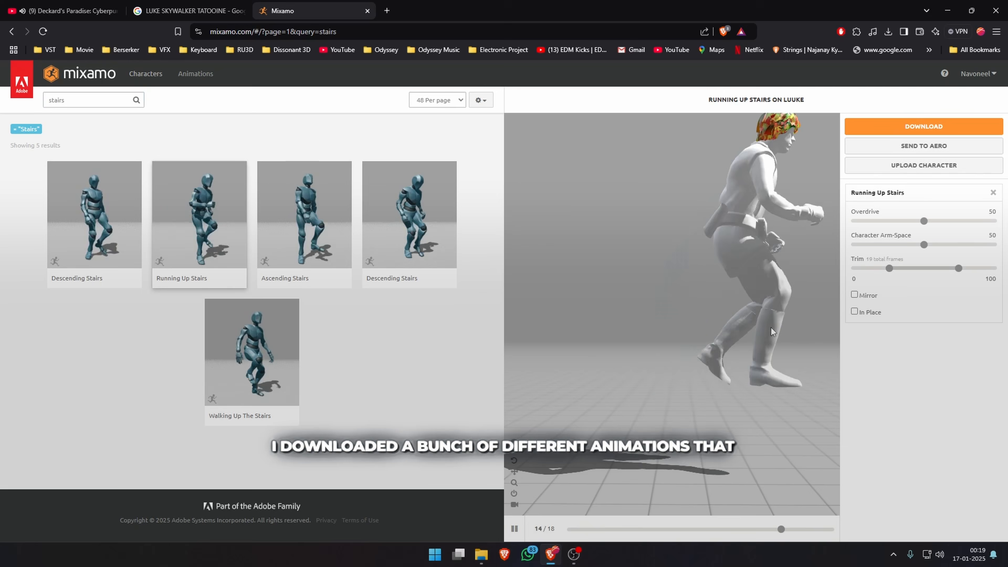
- Make the Running Up Stairs animation play in place and download it as FBX Binary with skin at 30 frames per second
{"action": "left_click", "coordinate": [854, 312]}
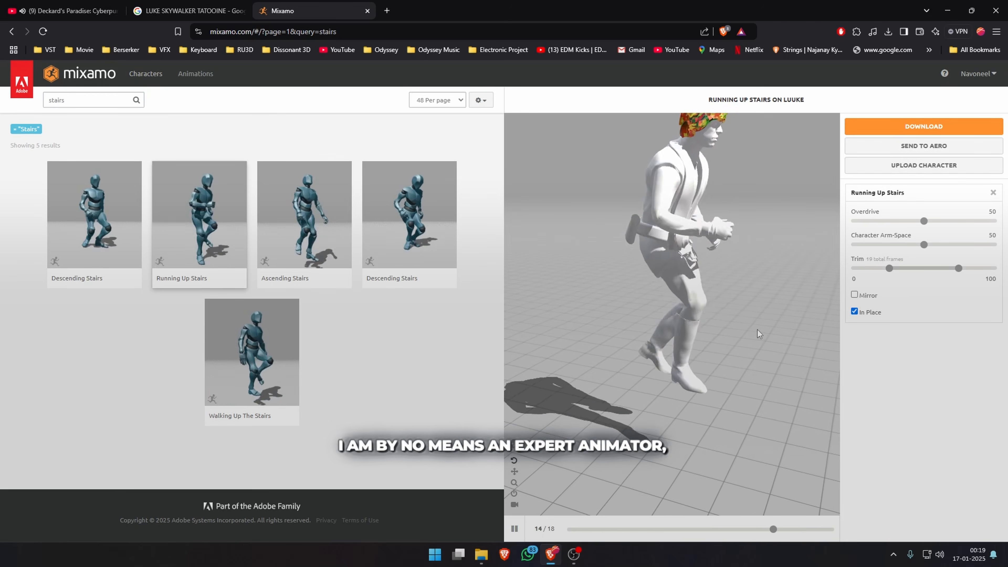
{"action": "left_click", "coordinate": [885, 126]}
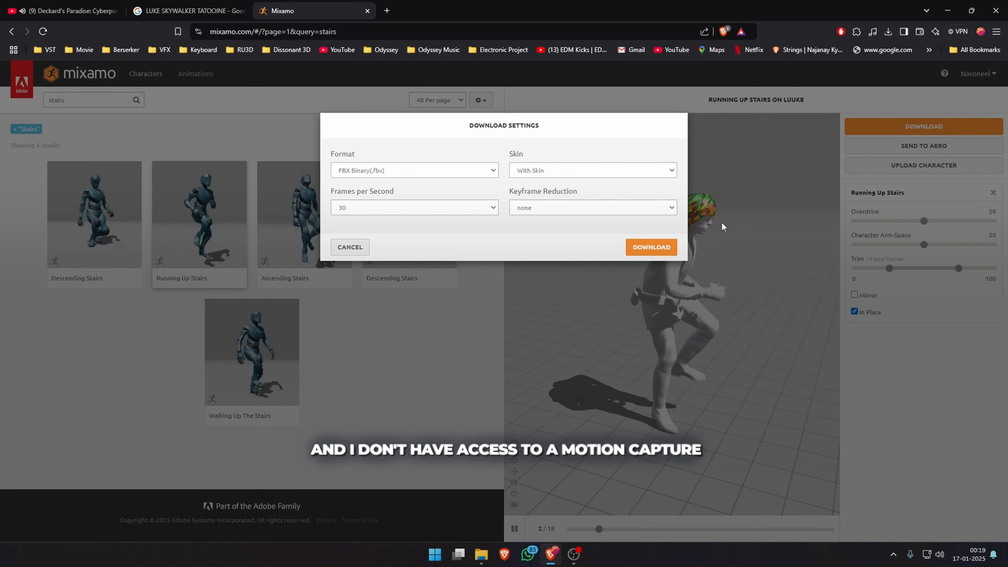
{"action": "left_click", "coordinate": [652, 247]}
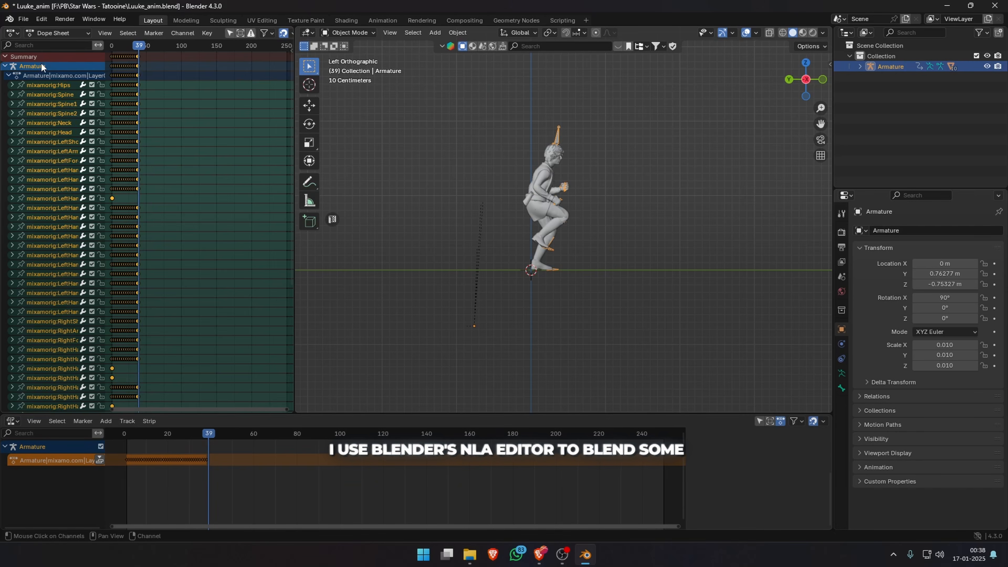
- In Blender, rename the imported Mixamo armature action to Stairs
{"action": "double_click", "coordinate": [45, 76]}
{"action": "type", "text": "Stair"}
{"action": "type", "text": "s"}
{"action": "key", "text": "Return"}
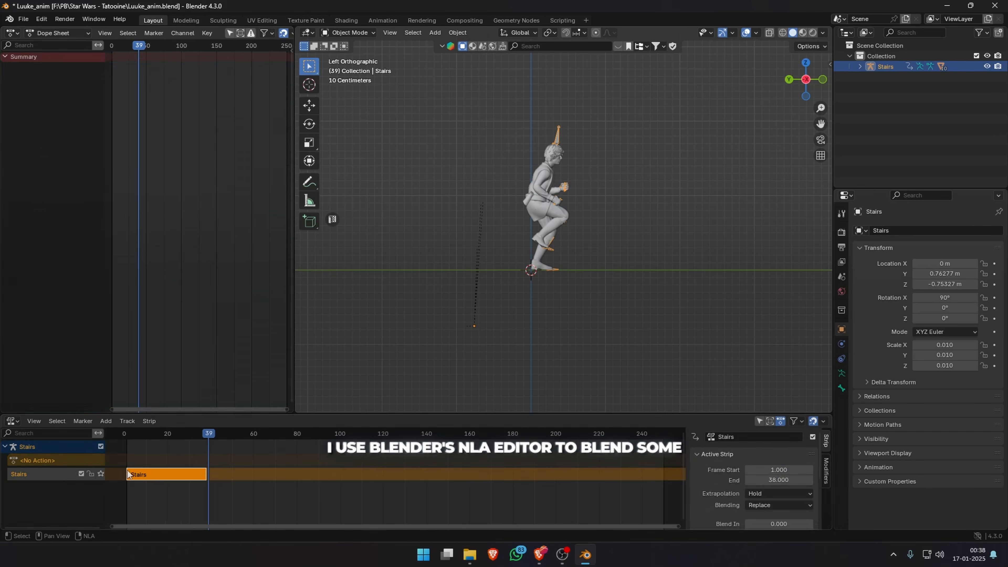
- Push the Stop action down into an NLA strip and add Stop as an action strip on the Stairs track at frame 39
{"action": "left_click", "coordinate": [99, 501]}
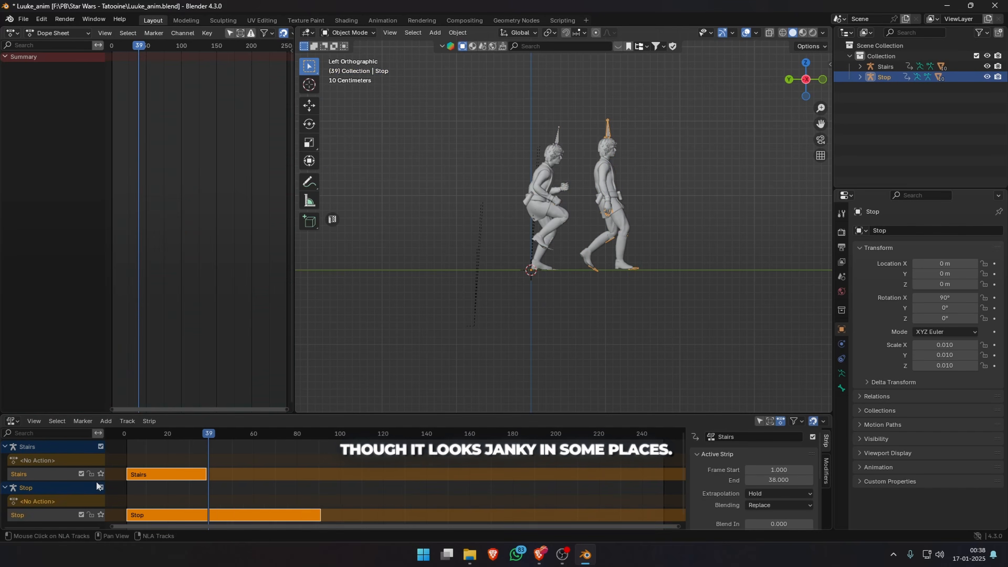
{"action": "left_click", "coordinate": [135, 474]}
{"action": "left_click", "coordinate": [105, 421]}
{"action": "left_click", "coordinate": [119, 433]}
{"action": "left_click", "coordinate": [135, 432]}
- Delete the separate Stop armature and scrub the timeline to check the Stairs-to-Stop transition
{"action": "left_click_drag", "start_coordinate": [203, 434], "coordinate": [133, 451]}
{"action": "left_click_drag", "start_coordinate": [529, 113], "coordinate": [592, 226]}
{"action": "key", "text": "Delete"}
{"action": "left_click_drag", "start_coordinate": [220, 433], "coordinate": [204, 478]}
{"action": "scroll", "coordinate": [203, 478], "scroll_direction": "down", "scroll_amount": 2}
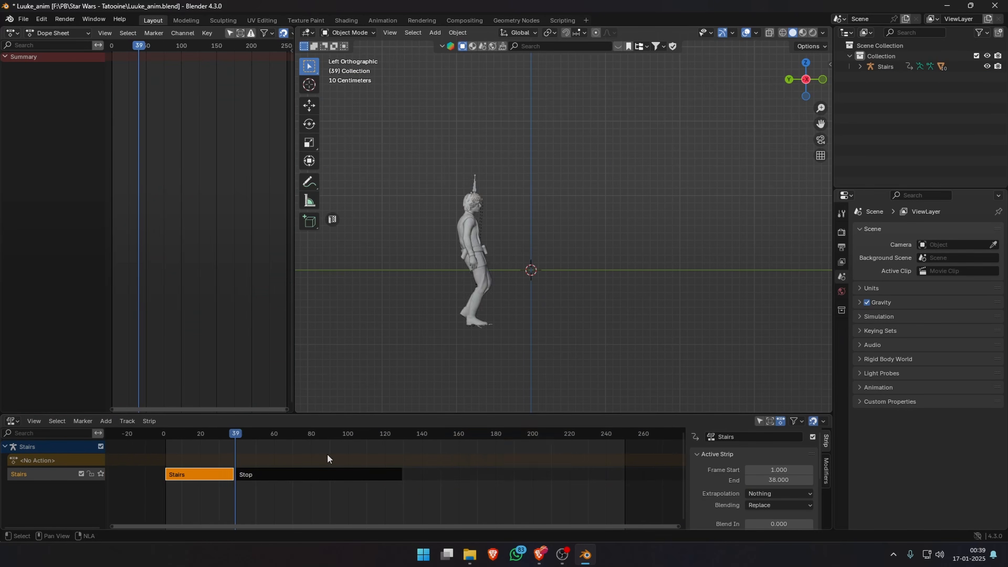
- Set the blending of the Stop strip to Replace
{"action": "left_click", "coordinate": [321, 474]}
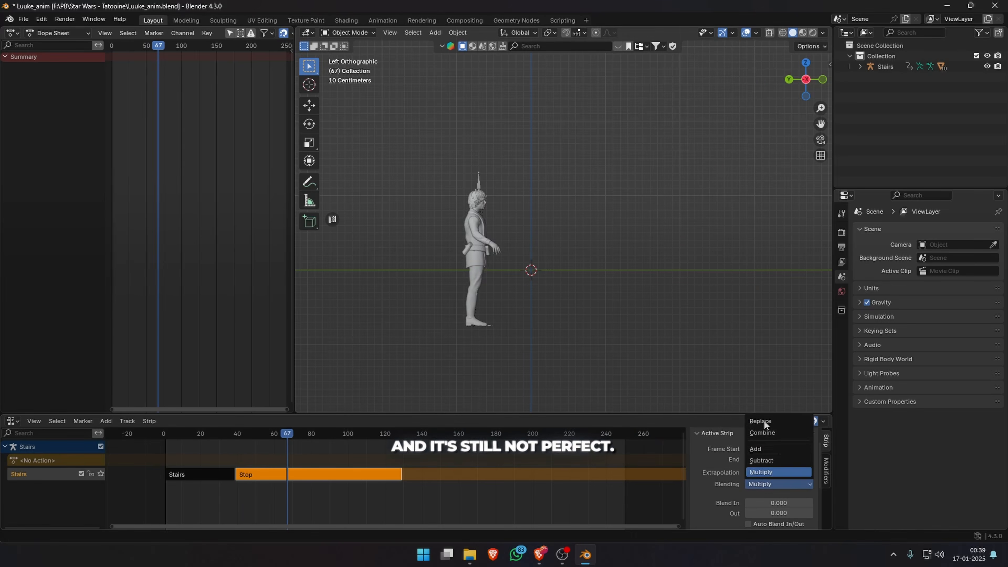
{"action": "left_click", "coordinate": [764, 420]}
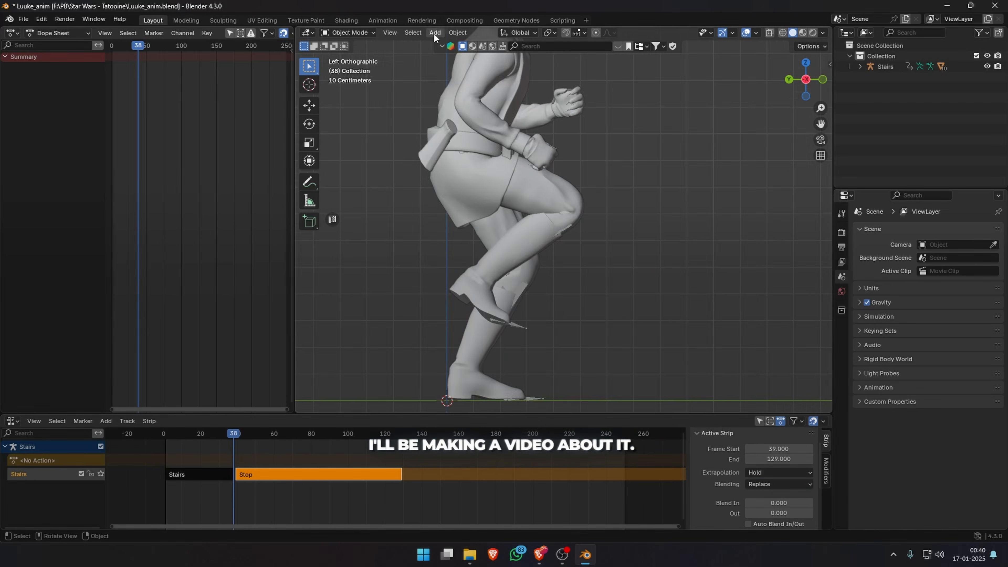
- Add a sphere empty at the character's chest and scale it to about 0.327
{"action": "left_click", "coordinate": [434, 33]}
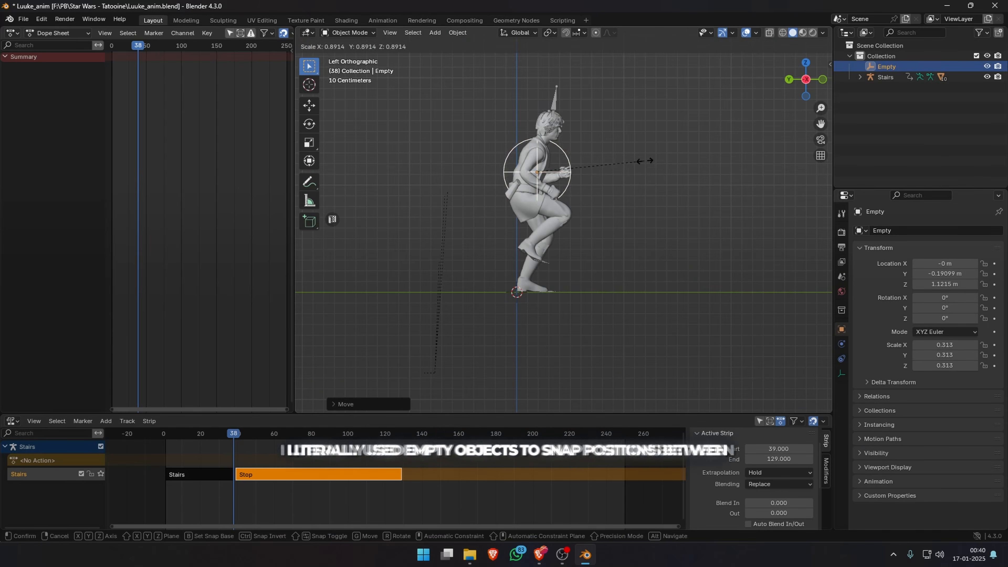
{"action": "left_click", "coordinate": [649, 160]}
{"action": "scroll", "coordinate": [649, 160], "scroll_direction": "up", "scroll_amount": 6}
{"action": "middle_click_drag", "start_coordinate": [700, 133], "coordinate": [721, 315], "text": "shift"}
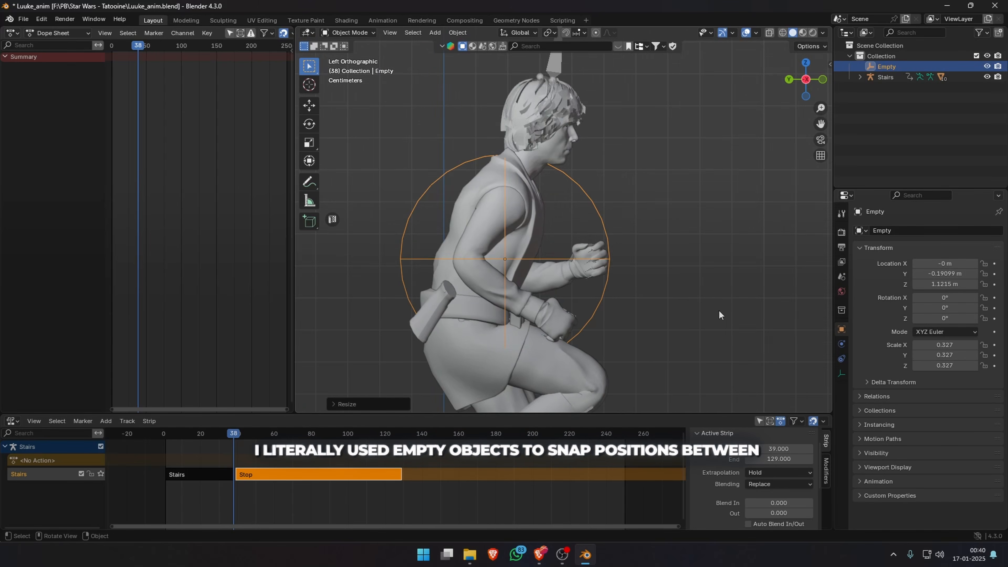
- Parent the Stairs armature to the empty
{"action": "scroll", "coordinate": [671, 248], "scroll_direction": "up", "scroll_amount": 1}
{"action": "scroll", "coordinate": [671, 248], "scroll_direction": "down", "scroll_amount": 4}
{"action": "left_click", "coordinate": [559, 119]}
{"action": "left_click", "coordinate": [473, 220], "text": "shift"}
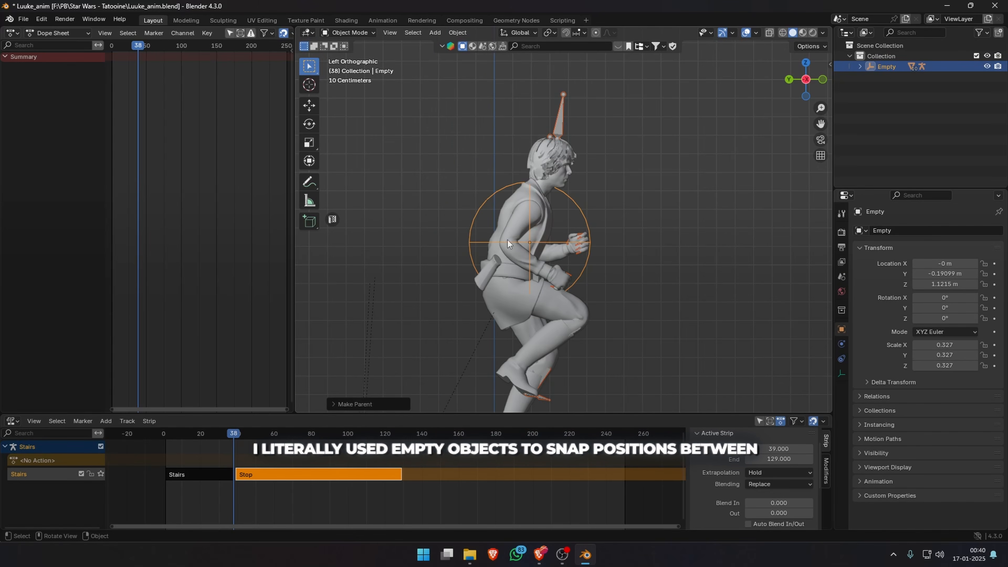
- Insert transform keyframes on the empty and the Stairs armature, and raise the empty to about 1.87 m in Z at frame 39
{"action": "key", "text": "i"}
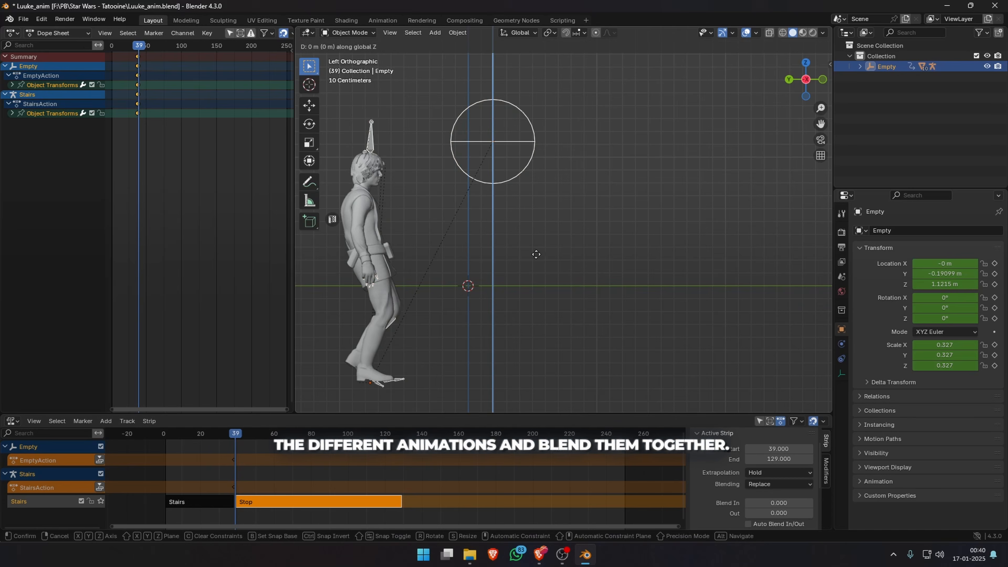
{"action": "key", "text": "g"}
{"action": "key", "text": "z"}
{"action": "left_click", "coordinate": [690, 182]}
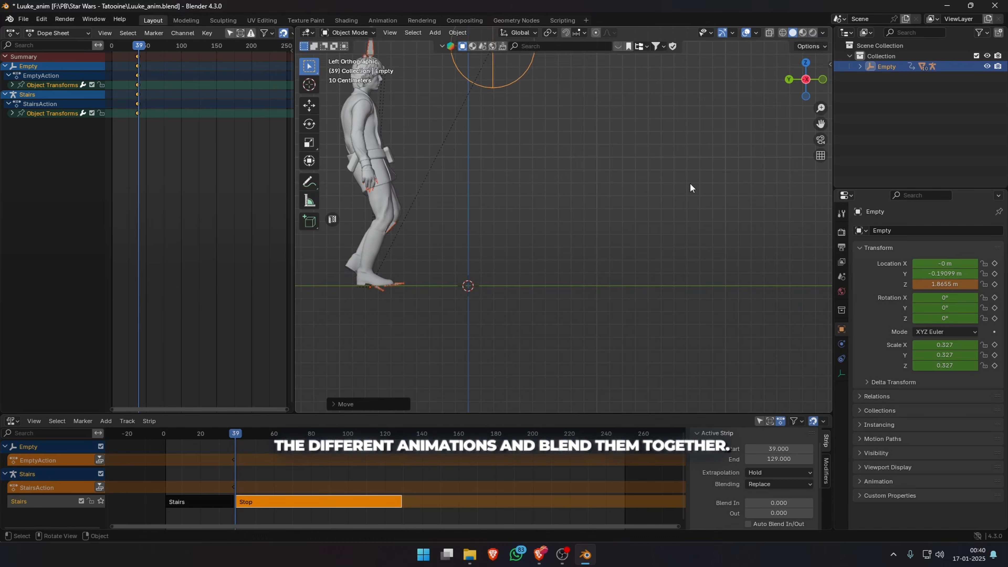
- Move the empty along Y to about -1.15 m so the Stop pose lines up, and insert a transform keyframe at frame 39
{"action": "key", "text": "g"}
{"action": "key", "text": "y"}
{"action": "left_click", "coordinate": [562, 179]}
{"action": "key", "text": "i"}
- Set the Stop strip's Blend In to 7.7 and play back the transition from the Stairs strip
{"action": "left_click_drag", "start_coordinate": [778, 502], "coordinate": [792, 503]}
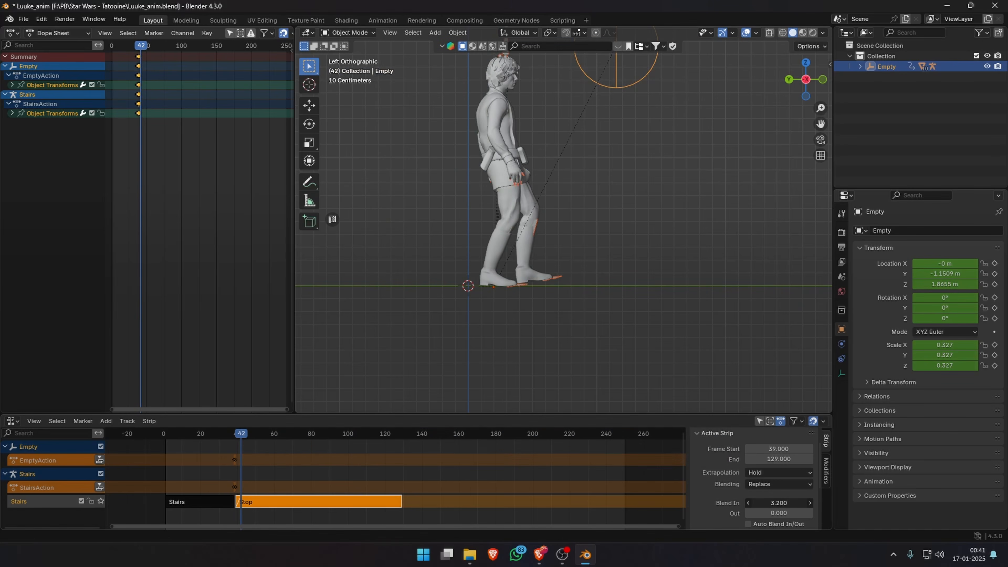
{"action": "left_click_drag", "start_coordinate": [792, 503], "coordinate": [809, 503]}
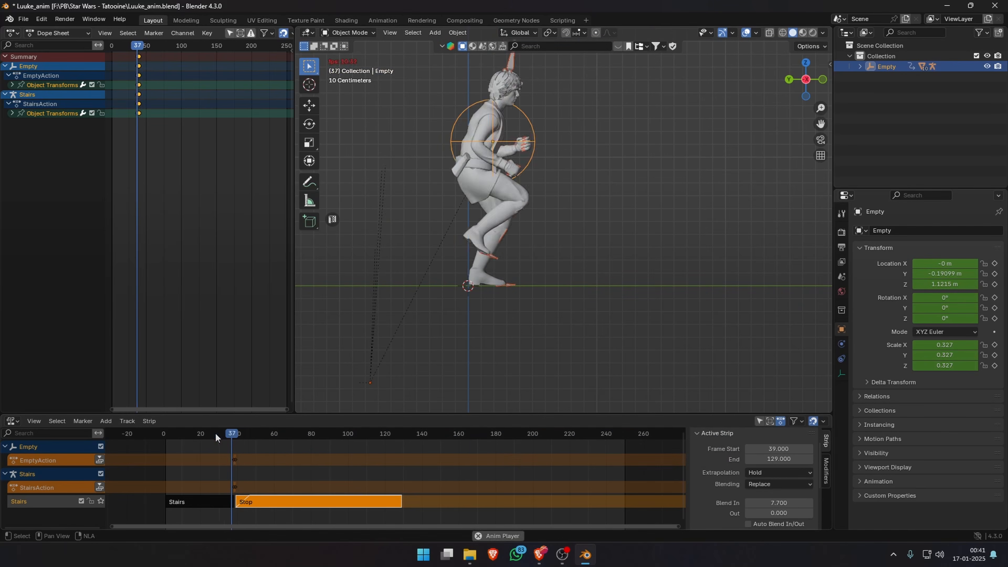
{"action": "key", "text": "space"}
{"action": "left_click", "coordinate": [206, 501]}
{"action": "left_click_drag", "start_coordinate": [230, 434], "coordinate": [208, 436]}
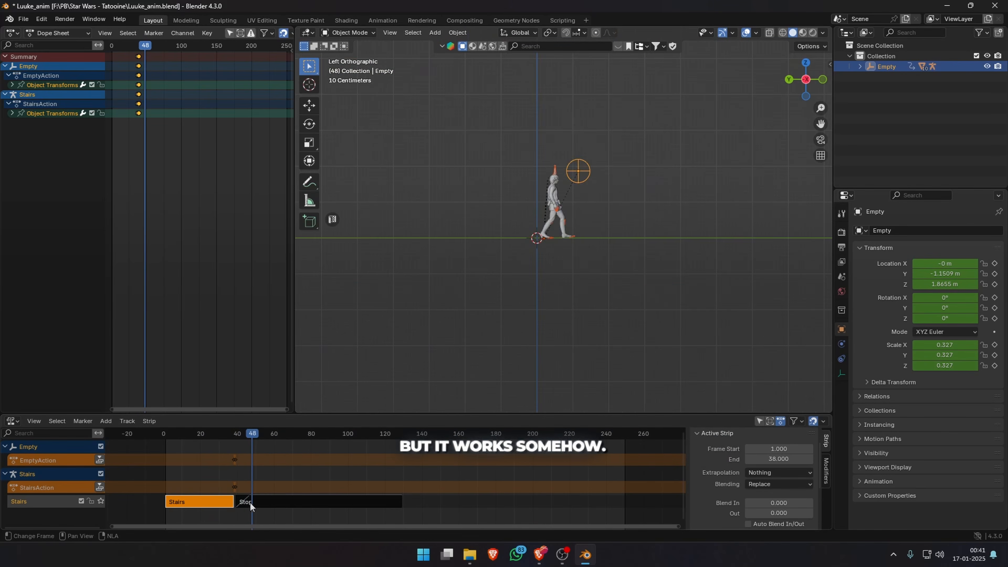
- Move the Stop strip onto its own NLA track so it starts at frame 35, and play back the overlap
{"action": "left_click", "coordinate": [250, 501]}
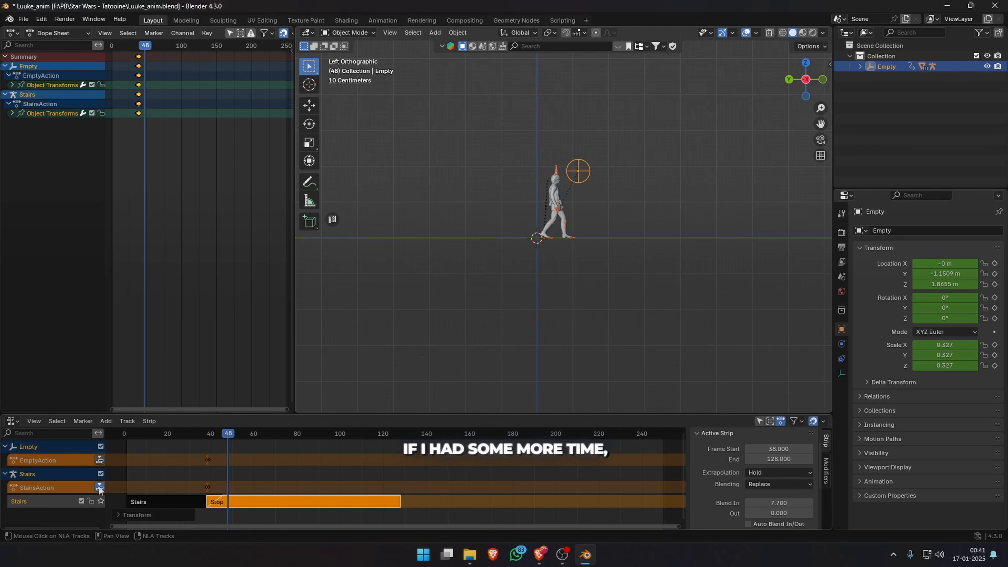
{"action": "left_click", "coordinate": [127, 422]}
{"action": "left_click", "coordinate": [142, 444]}
{"action": "key", "text": "g"}
{"action": "left_click", "coordinate": [249, 480]}
{"action": "left_click", "coordinate": [199, 434]}
{"action": "key", "text": "space"}
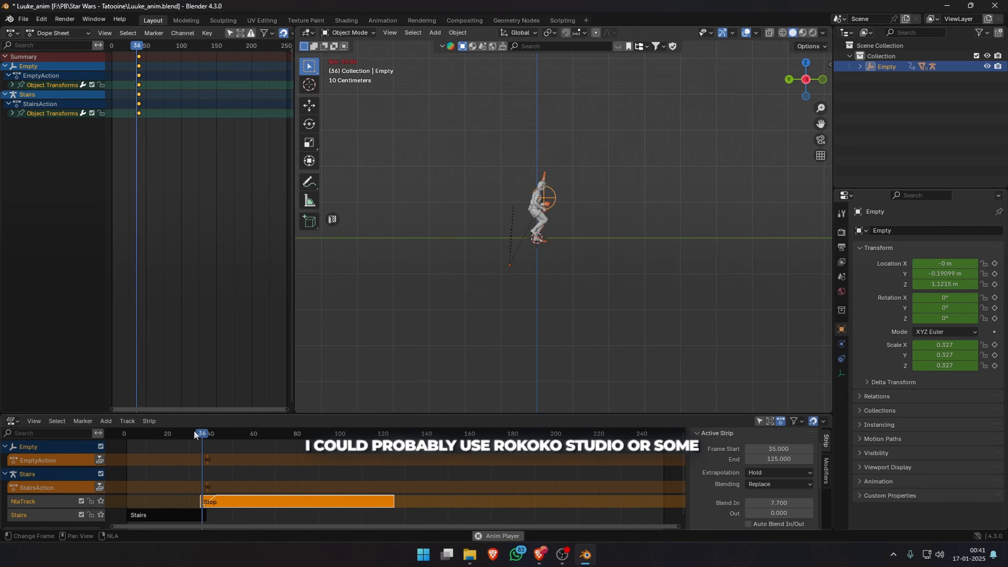
{"action": "key", "text": "space"}
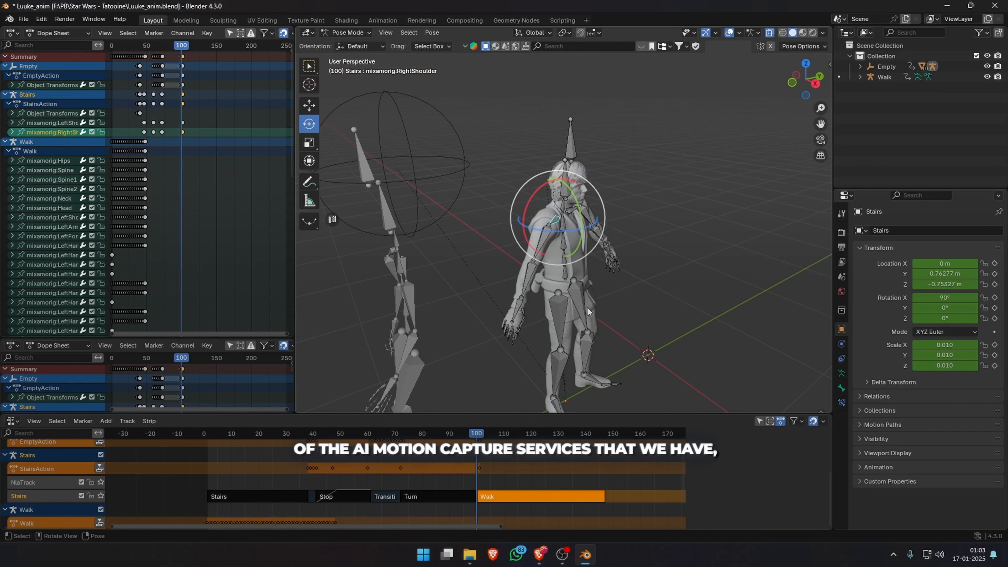
- Rotate the right forearm bone of the Stairs armature in Pose Mode where the Walk strip begins
{"action": "middle_click_drag", "start_coordinate": [588, 308], "coordinate": [675, 190]}
{"action": "left_click", "coordinate": [592, 181]}
{"action": "left_click", "coordinate": [558, 243]}
{"action": "left_click_drag", "start_coordinate": [595, 223], "coordinate": [592, 239]}
{"action": "middle_click_drag", "start_coordinate": [675, 234], "coordinate": [590, 234]}
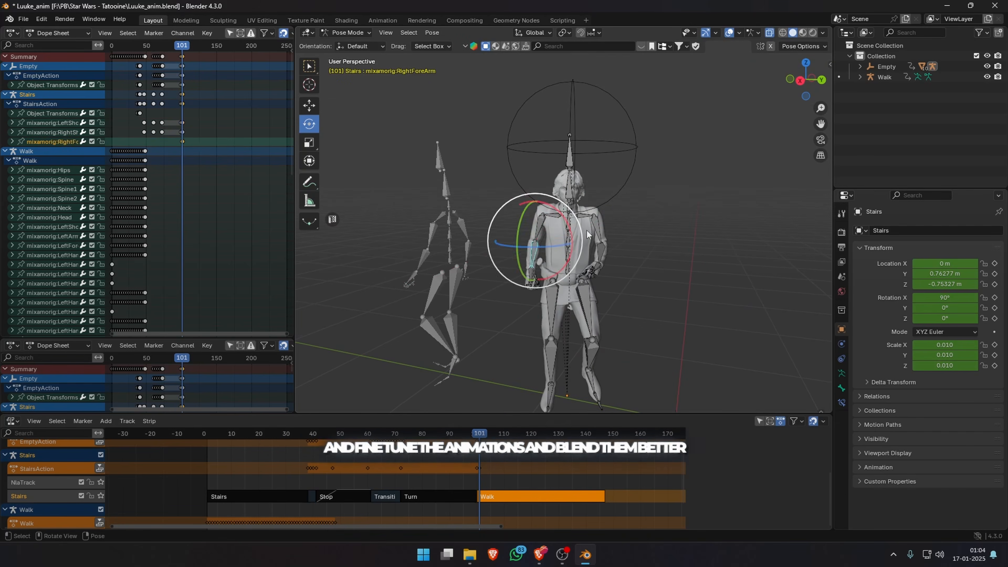
- Rotate the left forearm bone in Pose Mode and step through the next frames
{"action": "left_click", "coordinate": [599, 247]}
{"action": "left_click_drag", "start_coordinate": [640, 239], "coordinate": [630, 223]}
{"action": "middle_click_drag", "start_coordinate": [630, 223], "coordinate": [716, 275]}
{"action": "key", "text": "Right"}
{"action": "key", "text": "Right"}
{"action": "key", "text": "Right"}
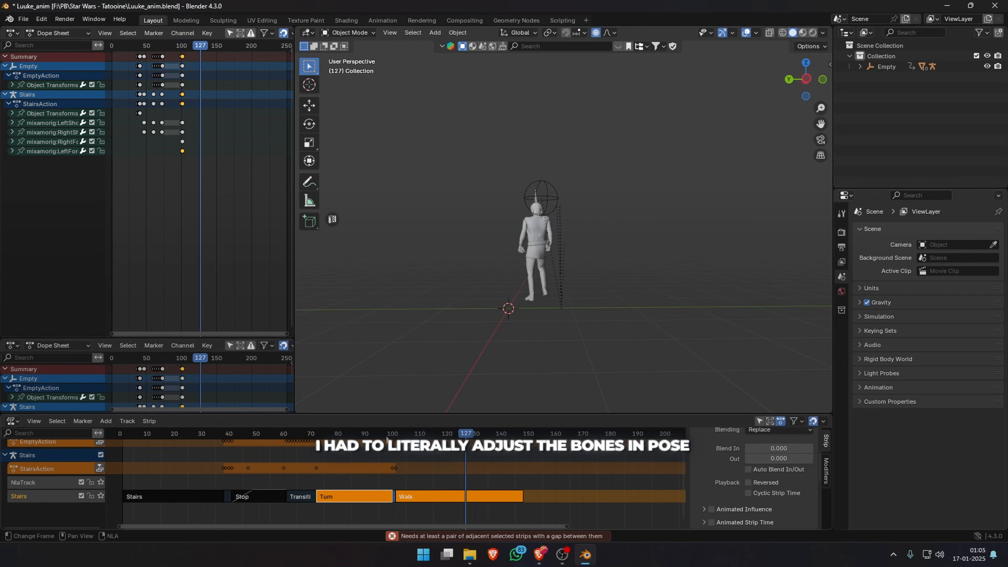
- Try to add a transition between the Turn and Walk strips, shifting the Walk strip along the track
{"action": "left_click_drag", "start_coordinate": [368, 434], "coordinate": [417, 433]}
{"action": "key", "text": "ctrl+z"}
{"action": "left_click", "coordinate": [354, 497], "text": "shift"}
{"action": "left_click", "coordinate": [106, 421]}
{"action": "left_click_drag", "start_coordinate": [431, 498], "coordinate": [404, 497]}
{"action": "left_click", "coordinate": [115, 444]}
{"action": "left_click", "coordinate": [401, 434]}
{"action": "key", "text": "ctrl+z"}
{"action": "key", "text": "ctrl+z"}
{"action": "key", "text": "ctrl+z"}
{"action": "left_click", "coordinate": [354, 497], "text": "shift"}
{"action": "left_click", "coordinate": [106, 421]}
{"action": "left_click", "coordinate": [115, 444]}
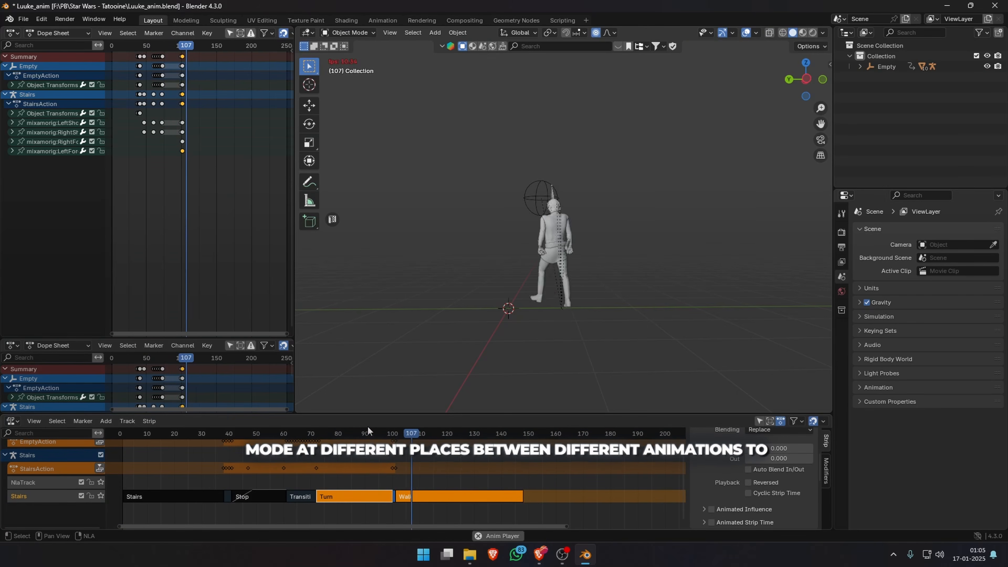
- Duplicate the Stairs strip, place the copy directly after the Walk strip, and compare the character's position around frames 148 and 149
{"action": "left_click", "coordinate": [179, 496]}
{"action": "key", "text": "shift+d"}
{"action": "left_click", "coordinate": [580, 496]}
{"action": "key", "text": "KP_7"}
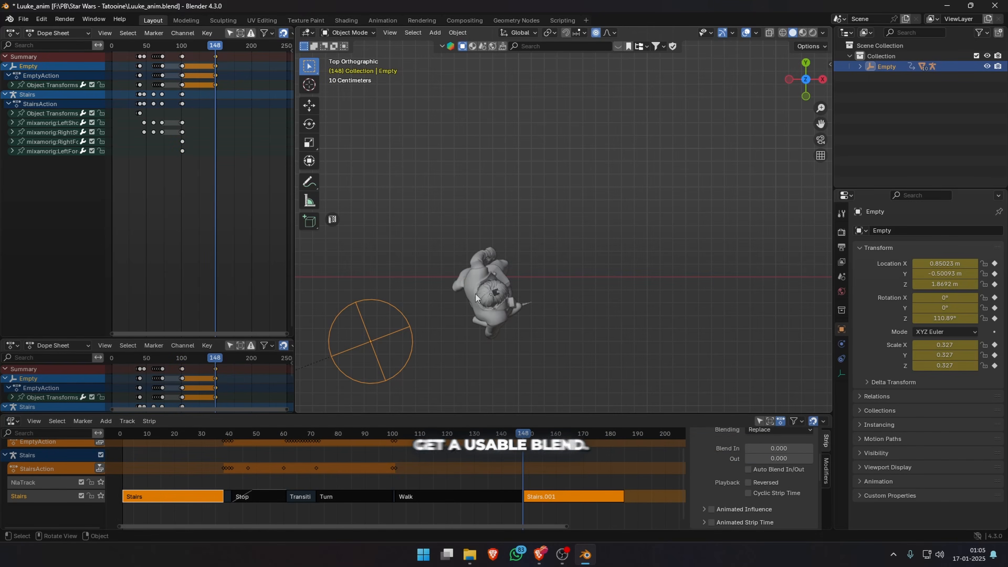
{"action": "key", "text": "Right"}
{"action": "middle_click_drag", "start_coordinate": [475, 297], "coordinate": [632, 212]}
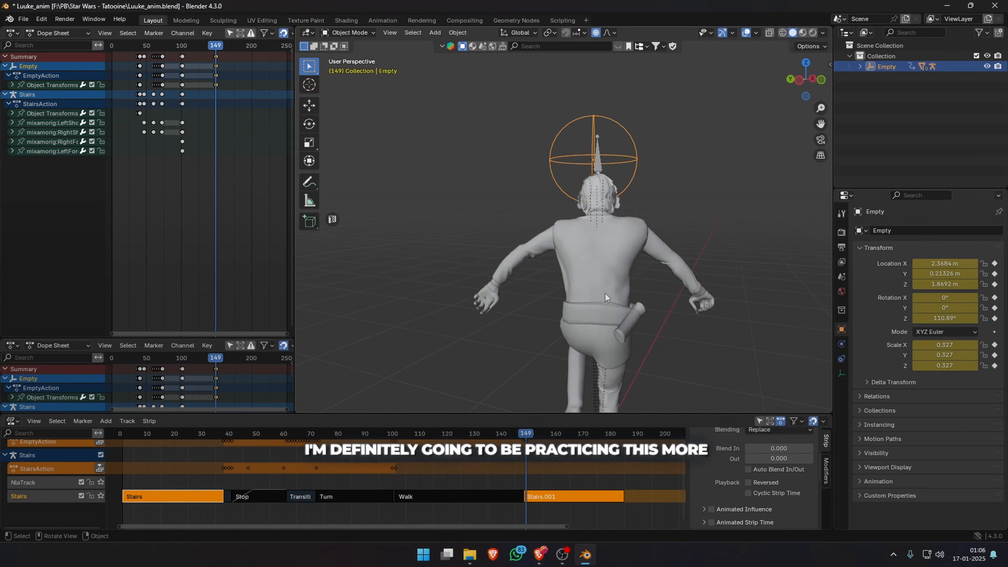
- Try to add a transition between the Walk strip and the duplicated Stairs strip after shifting the duplicate
{"action": "key", "text": "Left"}
{"action": "left_click", "coordinate": [548, 496]}
{"action": "left_click_drag", "start_coordinate": [548, 497], "coordinate": [554, 497]}
{"action": "left_click", "coordinate": [457, 496], "text": "shift"}
{"action": "left_click", "coordinate": [105, 421]}
{"action": "left_click", "coordinate": [115, 444]}
{"action": "left_click", "coordinate": [526, 434]}
{"action": "key", "text": "ctrl+z"}
{"action": "key", "text": "ctrl+z"}
{"action": "key", "text": "ctrl+z"}
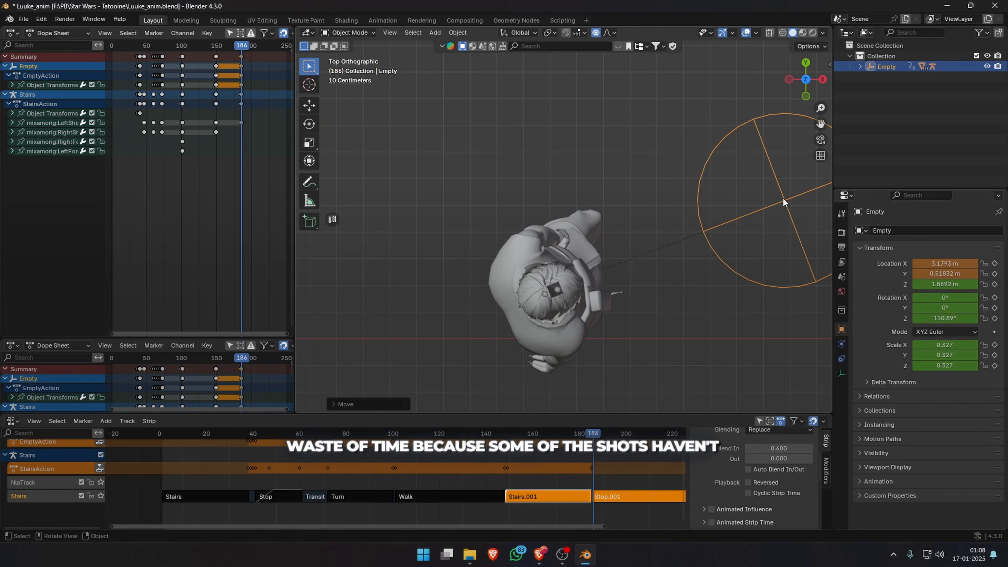
- Keyframe the empty's position at frame 186, compare it with the neighbouring frame, and adjust the empty's height along Z
{"action": "key", "text": "i"}
{"action": "middle_click_drag", "start_coordinate": [595, 286], "coordinate": [477, 211]}
{"action": "scroll", "coordinate": [516, 211], "scroll_direction": "down", "scroll_amount": 4}
{"action": "left_click", "coordinate": [802, 82]}
{"action": "key", "text": "Left"}
{"action": "key", "text": "Right"}
{"action": "key", "text": "g"}
{"action": "key", "text": "z"}
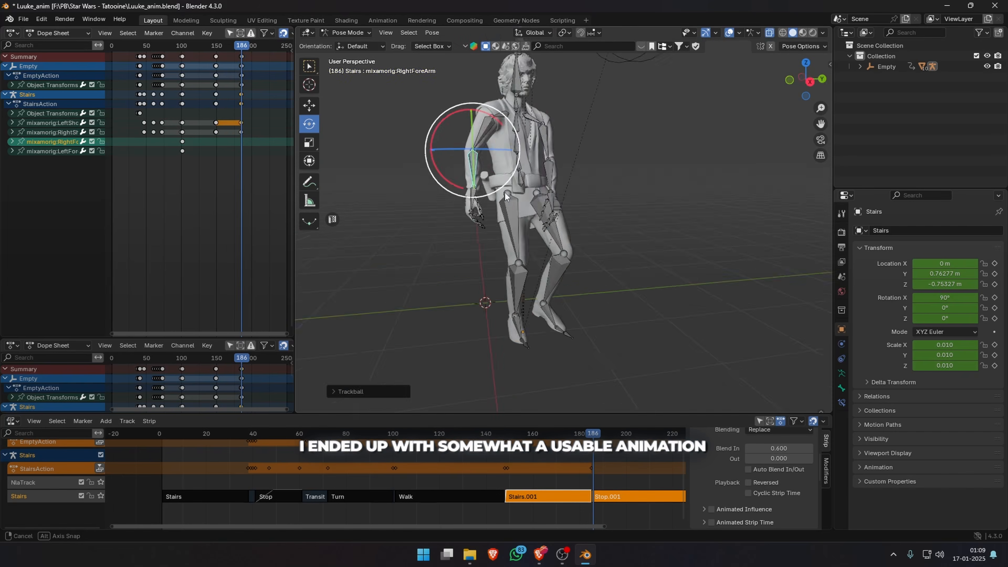
{"action": "middle_click_drag", "start_coordinate": [505, 192], "coordinate": [568, 90]}
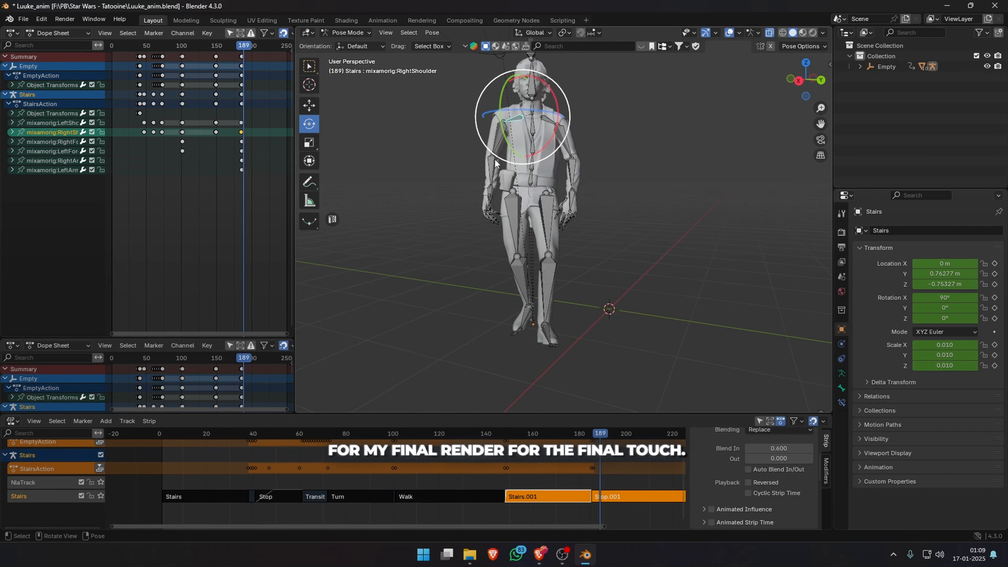
{"action": "scroll", "coordinate": [568, 90], "scroll_direction": "down", "scroll_amount": 5}
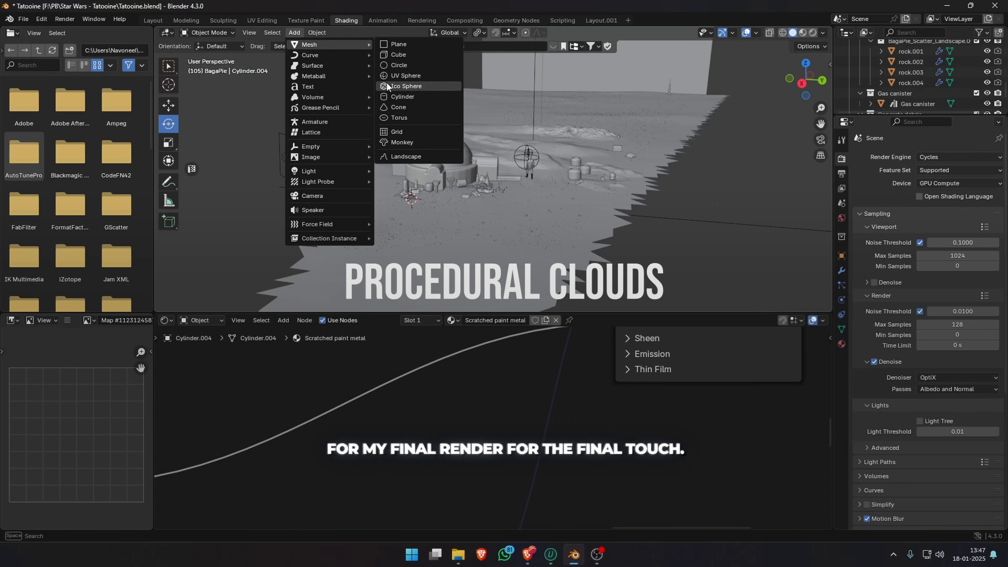
- Add an ico sphere in the sky before the backdrop as the cloud base and stretch it along the Y axis
{"action": "left_click", "coordinate": [386, 82]}
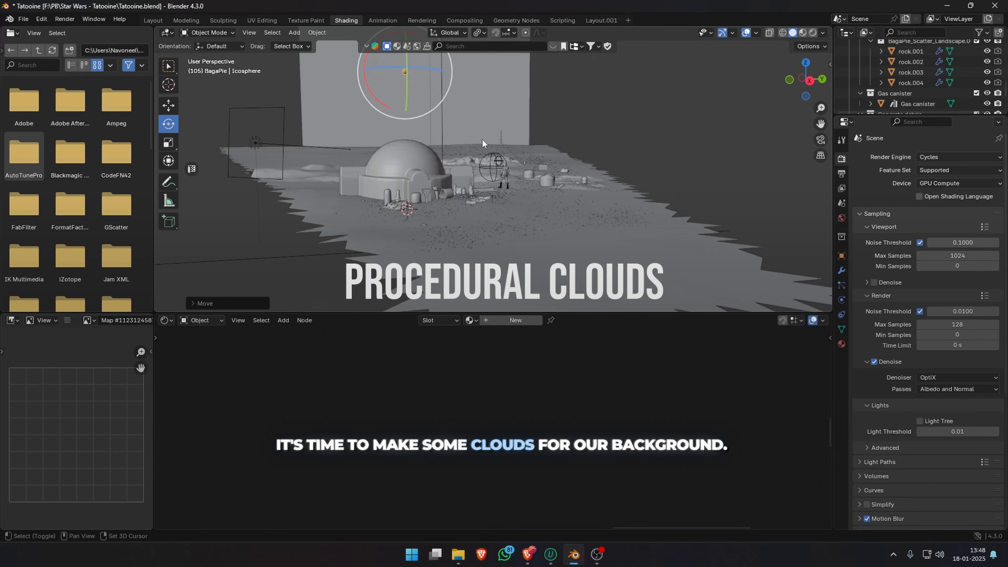
{"action": "scroll", "coordinate": [377, 156], "scroll_direction": "up", "scroll_amount": 4}
{"action": "middle_click_drag", "start_coordinate": [482, 140], "coordinate": [536, 142], "text": "shift"}
{"action": "key", "text": "s"}
{"action": "key", "text": "y"}
{"action": "left_click", "coordinate": [741, 214]}
{"action": "scroll", "coordinate": [584, 193], "scroll_direction": "up", "scroll_amount": 3}
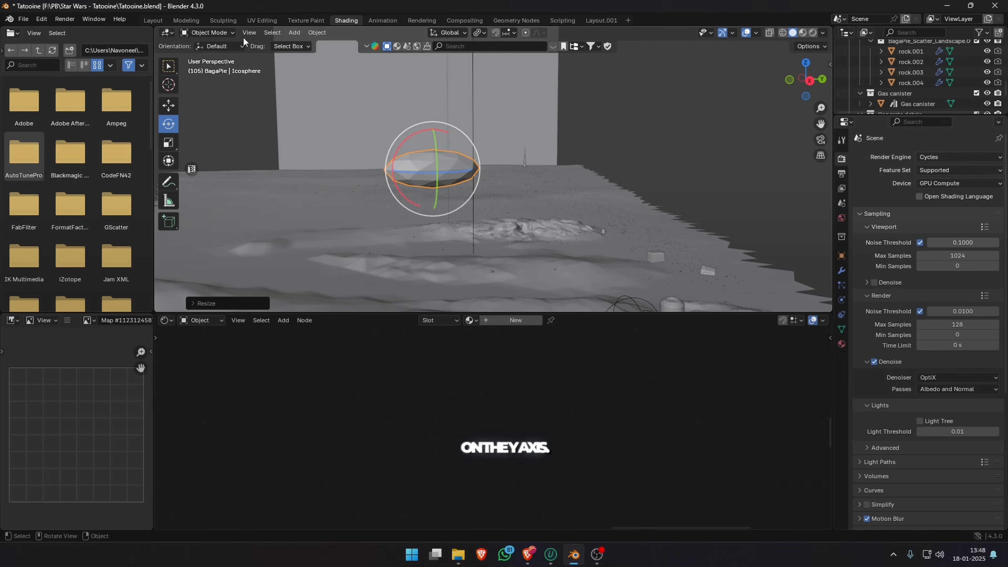
- Reshape the ico sphere into a cloud-like form by moving its vertices in Edit Mode with proportional editing
{"action": "key", "text": "Tab"}
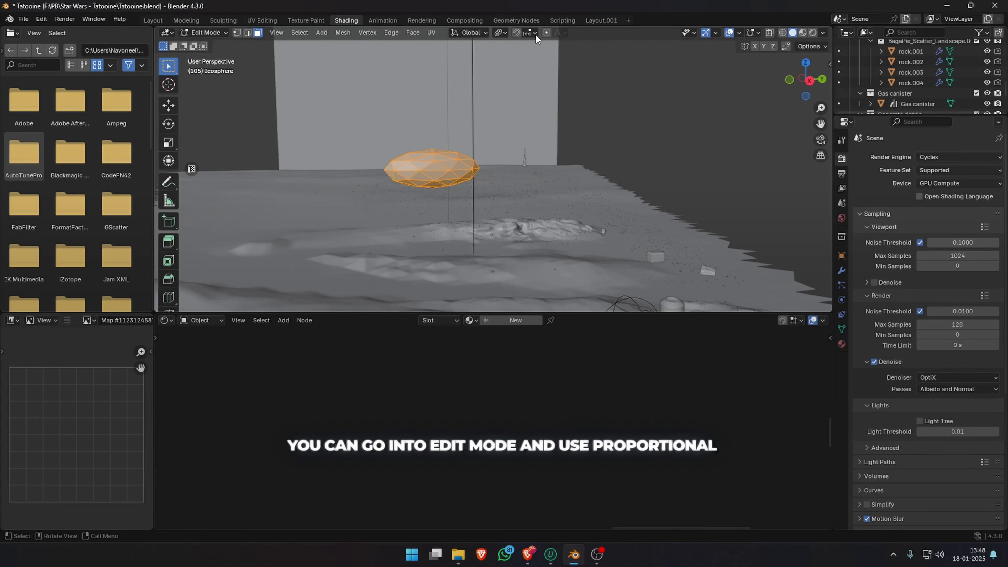
{"action": "middle_click_drag", "start_coordinate": [477, 108], "coordinate": [530, 34]}
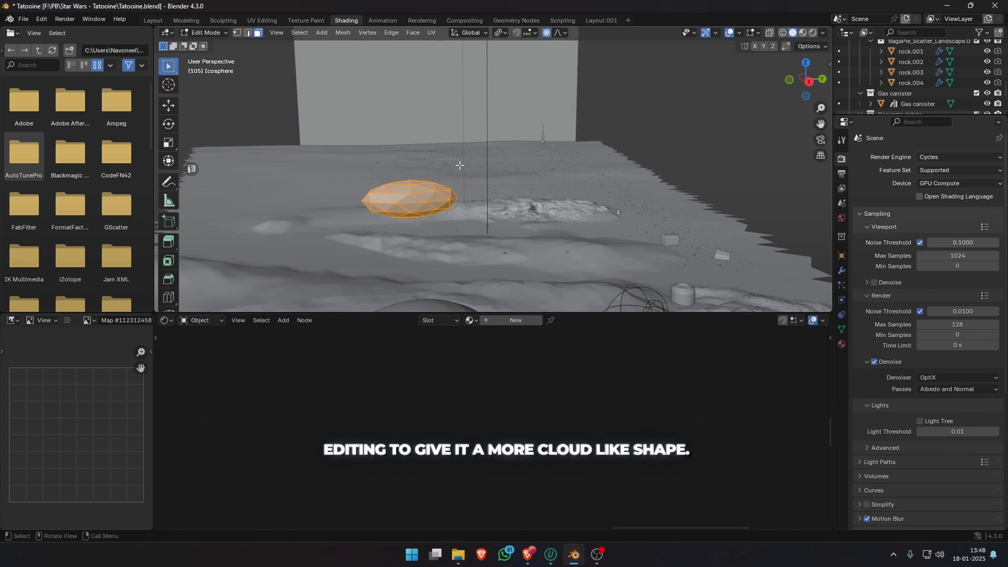
{"action": "scroll", "coordinate": [460, 165], "scroll_direction": "up", "scroll_amount": 3}
{"action": "middle_click_drag", "start_coordinate": [459, 165], "coordinate": [457, 171]}
{"action": "left_click", "coordinate": [238, 33]}
{"action": "scroll", "coordinate": [277, 102], "scroll_direction": "down", "scroll_amount": 2}
{"action": "left_click", "coordinate": [433, 212]}
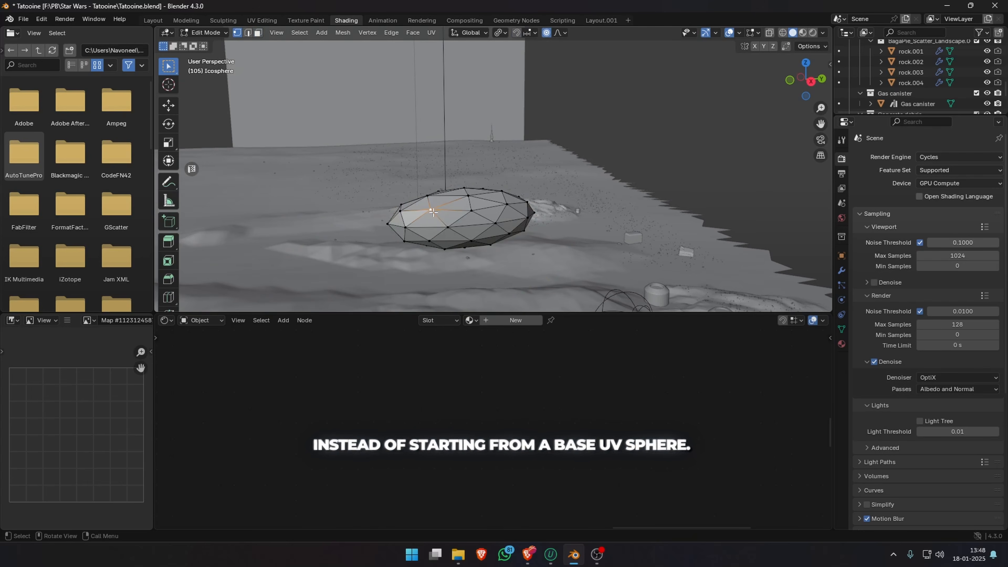
{"action": "key", "text": "g"}
{"action": "left_click", "coordinate": [420, 205]}
{"action": "middle_click_drag", "start_coordinate": [401, 208], "coordinate": [342, 175]}
- Return to Object Mode and scale the cloud mesh along Y by about 1.9
{"action": "key", "text": "Tab"}
{"action": "key", "text": "s"}
{"action": "key", "text": "y"}
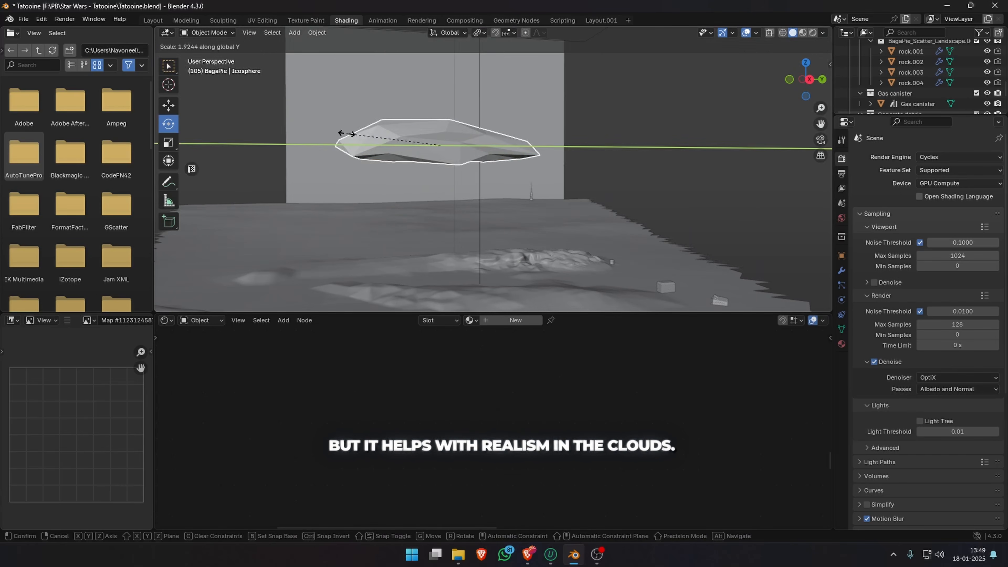
{"action": "left_click", "coordinate": [350, 134]}
{"action": "middle_click_drag", "start_coordinate": [409, 132], "coordinate": [484, 163]}
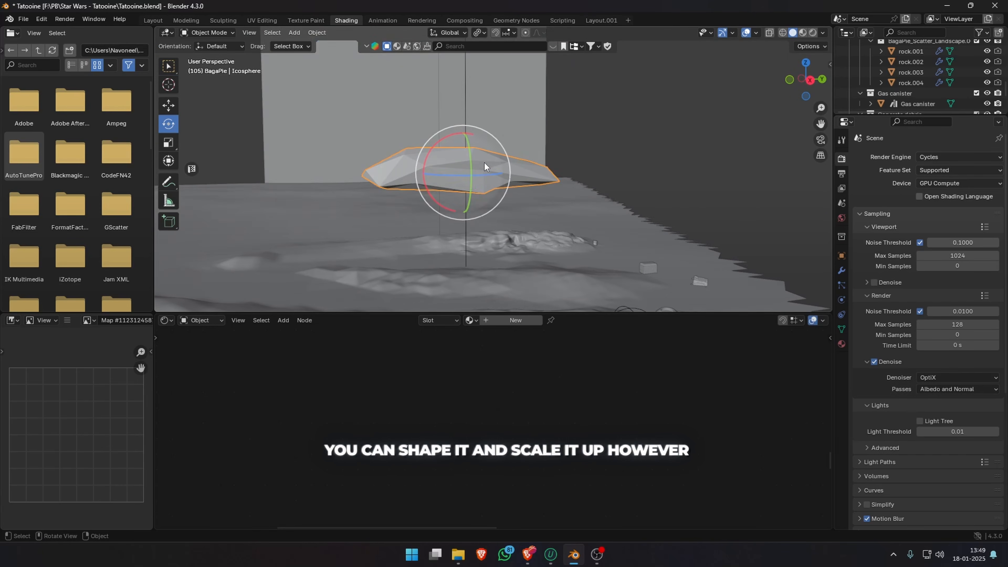
- Add a Subdivision Surface modifier and a Displace modifier to the cloud mesh
{"action": "left_click", "coordinate": [843, 271]}
{"action": "left_click", "coordinate": [903, 158]}
{"action": "type", "text": "s"}
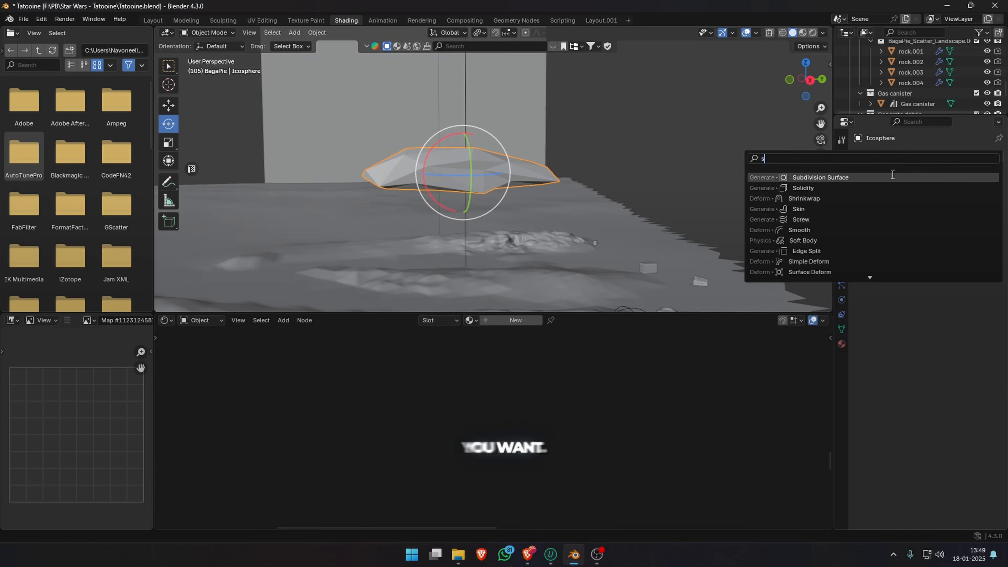
{"action": "left_click", "coordinate": [893, 175]}
{"action": "left_click", "coordinate": [904, 159]}
{"action": "type", "text": "d"}
{"action": "left_click", "coordinate": [897, 188]}
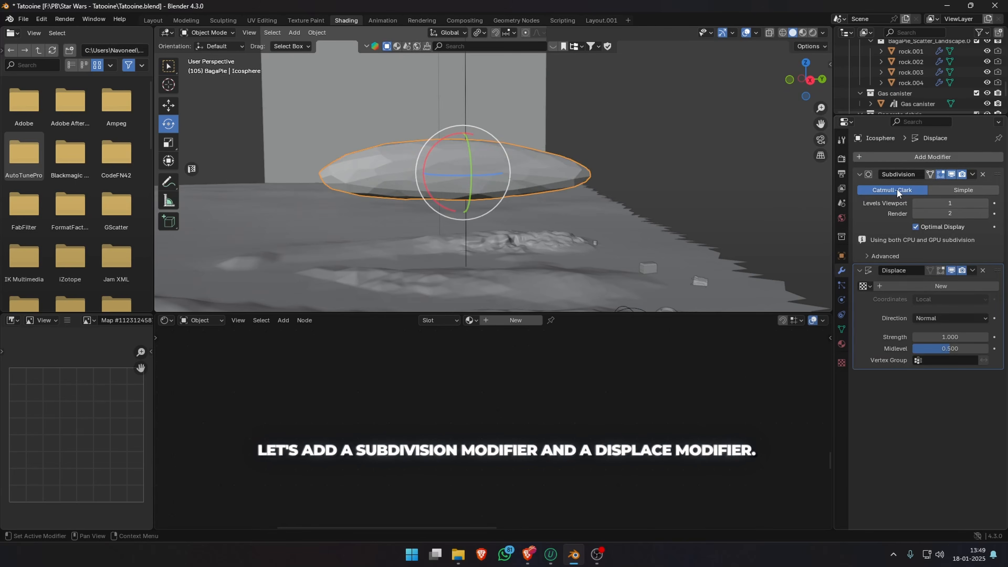
- Create a new Clouds texture for the Displace modifier and set its size to 0.16
{"action": "left_click", "coordinate": [890, 284]}
{"action": "left_click", "coordinate": [994, 286]}
{"action": "left_click", "coordinate": [863, 341]}
{"action": "left_click", "coordinate": [909, 341]}
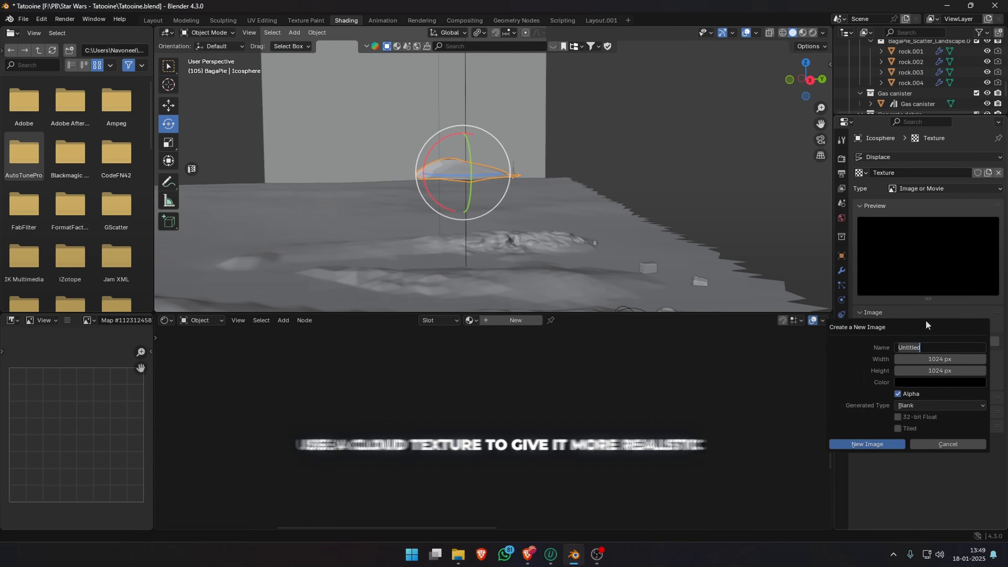
{"action": "left_click", "coordinate": [925, 188]}
{"action": "left_click", "coordinate": [918, 223]}
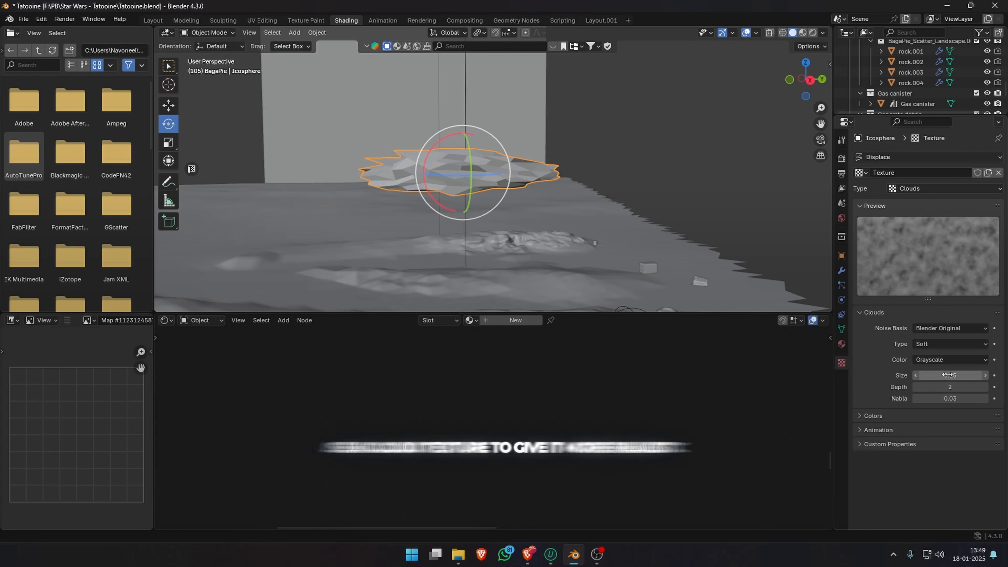
{"action": "left_click_drag", "start_coordinate": [949, 375], "coordinate": [935, 375]}
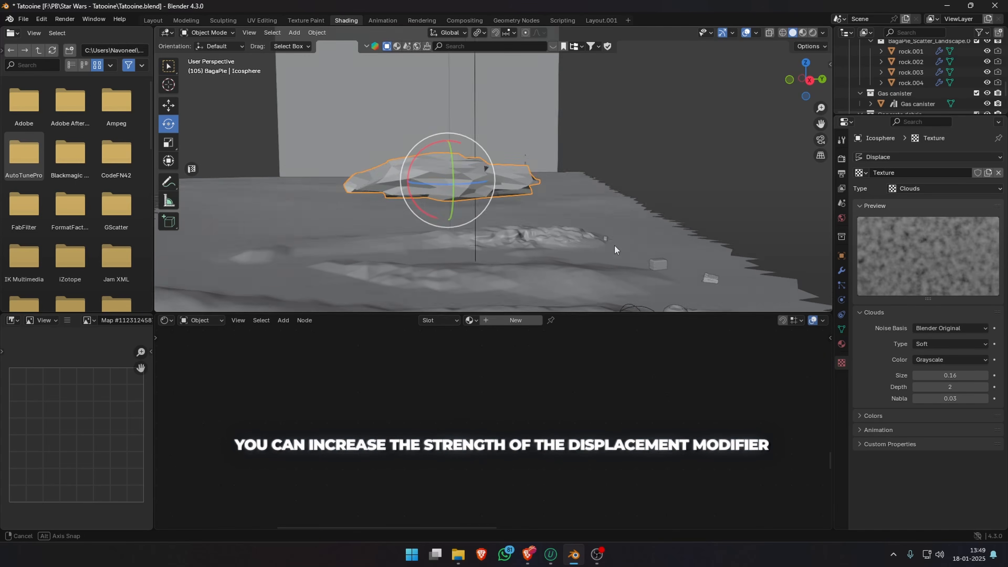
- Add an empty volume object to the scene
{"action": "left_click", "coordinate": [294, 32]}
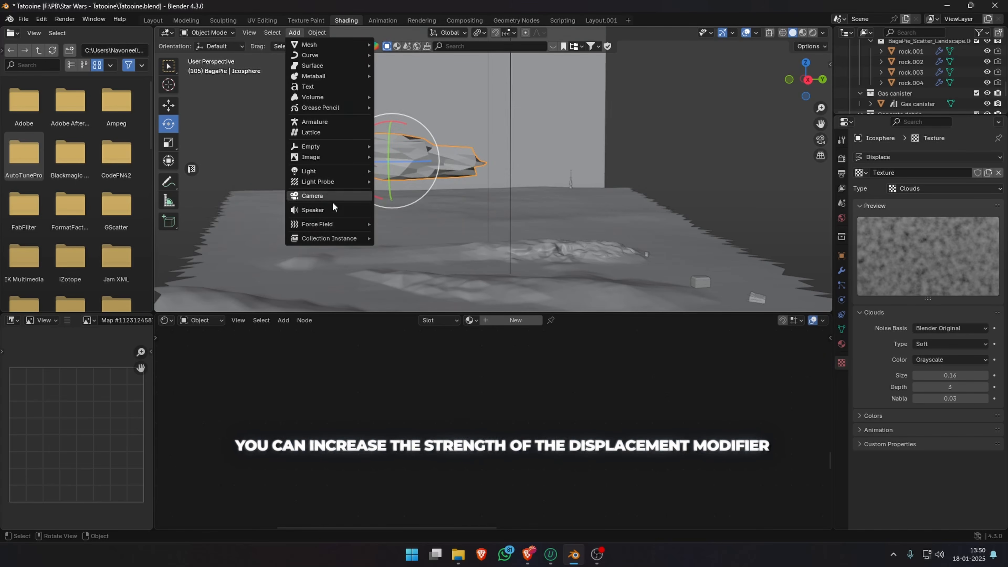
{"action": "left_click", "coordinate": [401, 108]}
{"action": "middle_click_drag", "start_coordinate": [396, 208], "coordinate": [498, 238]}
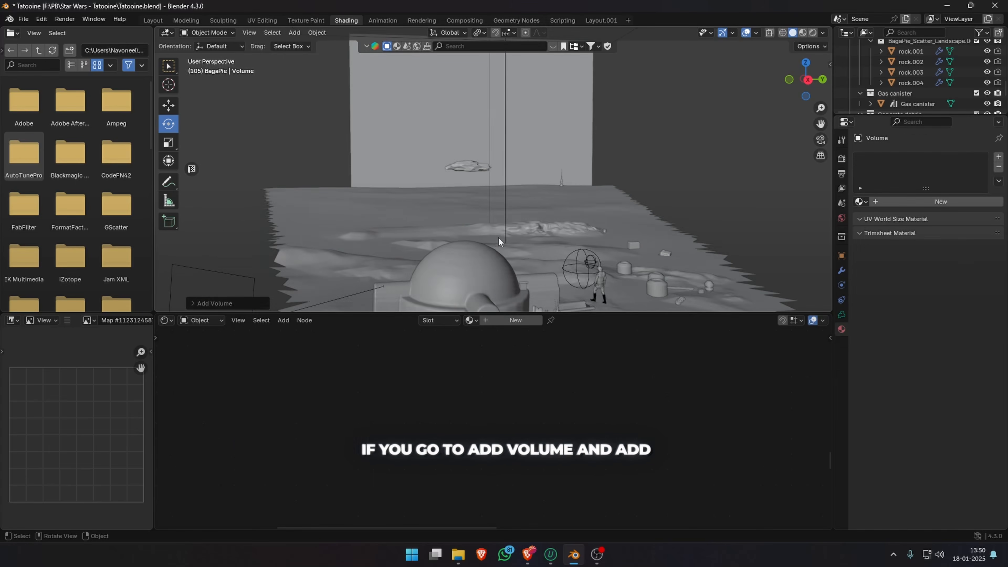
- Raise the volume object along Z and position it at the cloud mesh
{"action": "key", "text": "g"}
{"action": "key", "text": "z"}
{"action": "left_click", "coordinate": [495, 129]}
{"action": "scroll", "coordinate": [508, 206], "scroll_direction": "down", "scroll_amount": 3}
{"action": "key", "text": "g"}
{"action": "key", "text": "z"}
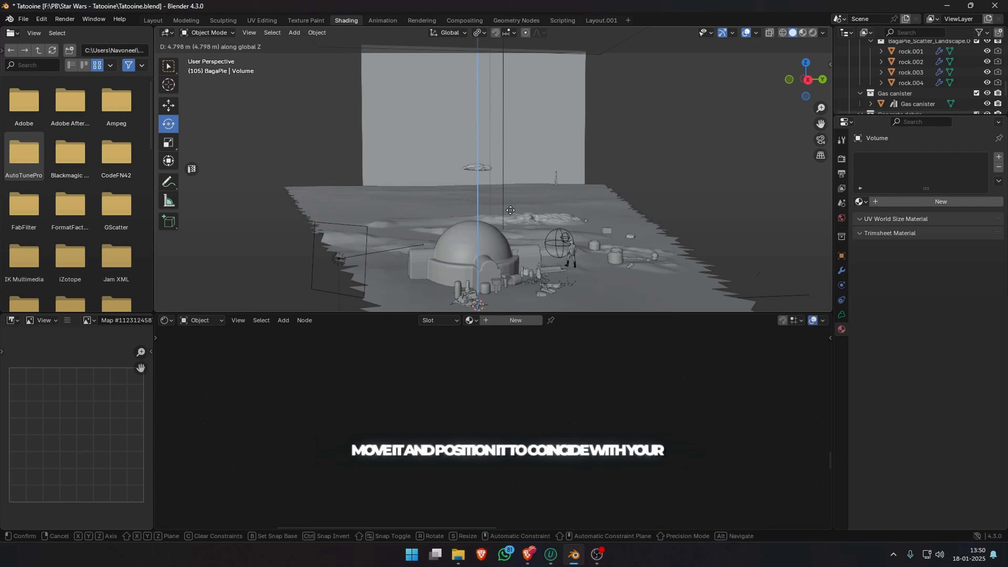
{"action": "left_click", "coordinate": [505, 152]}
{"action": "scroll", "coordinate": [526, 184], "scroll_direction": "up", "scroll_amount": 3}
{"action": "scroll", "coordinate": [527, 184], "scroll_direction": "up", "scroll_amount": 4}
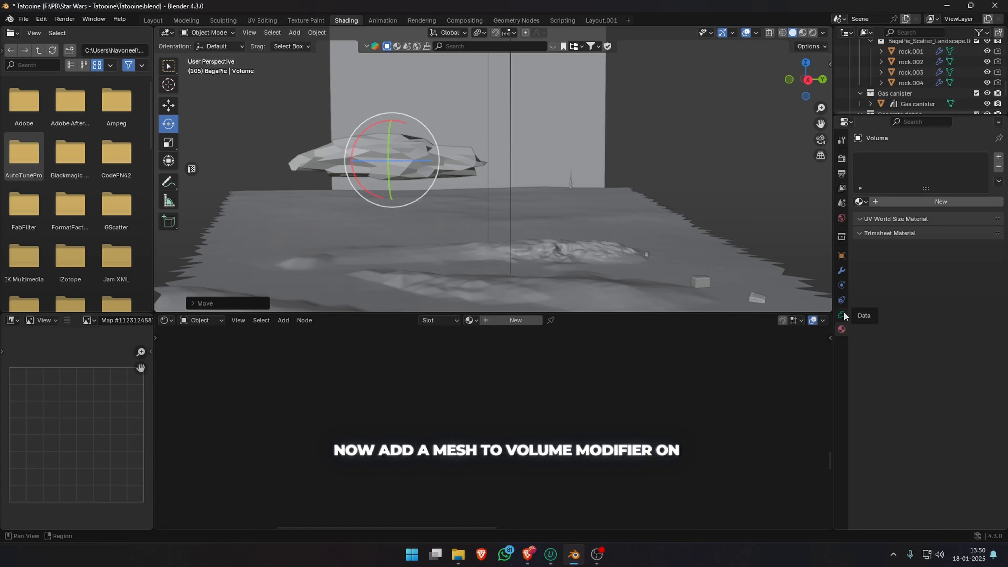
- Add a Mesh to Volume modifier to the volume object, using the Icosphere as its source object
{"action": "left_click", "coordinate": [842, 271]}
{"action": "left_click", "coordinate": [912, 158]}
{"action": "type", "text": "m"}
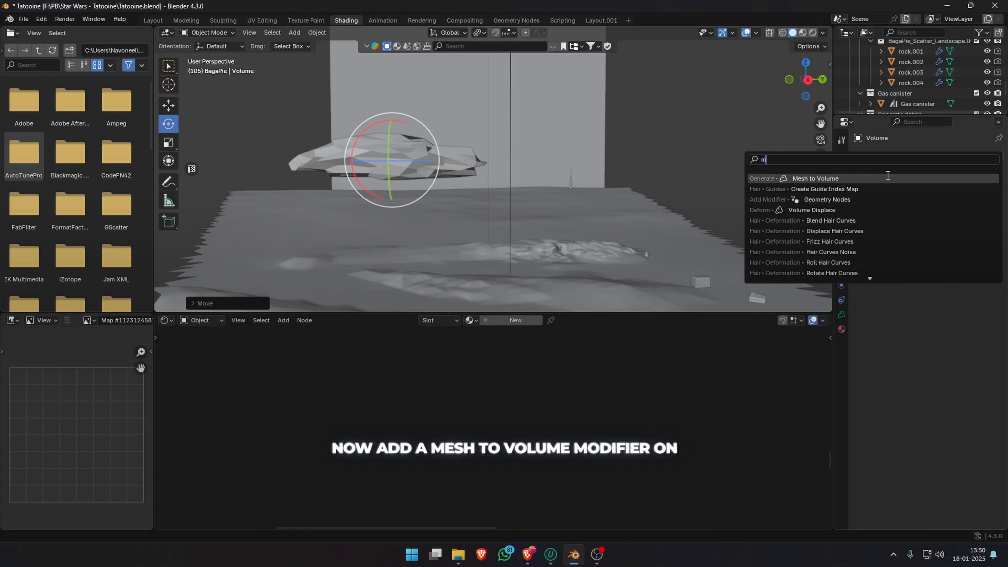
{"action": "left_click", "coordinate": [888, 177]}
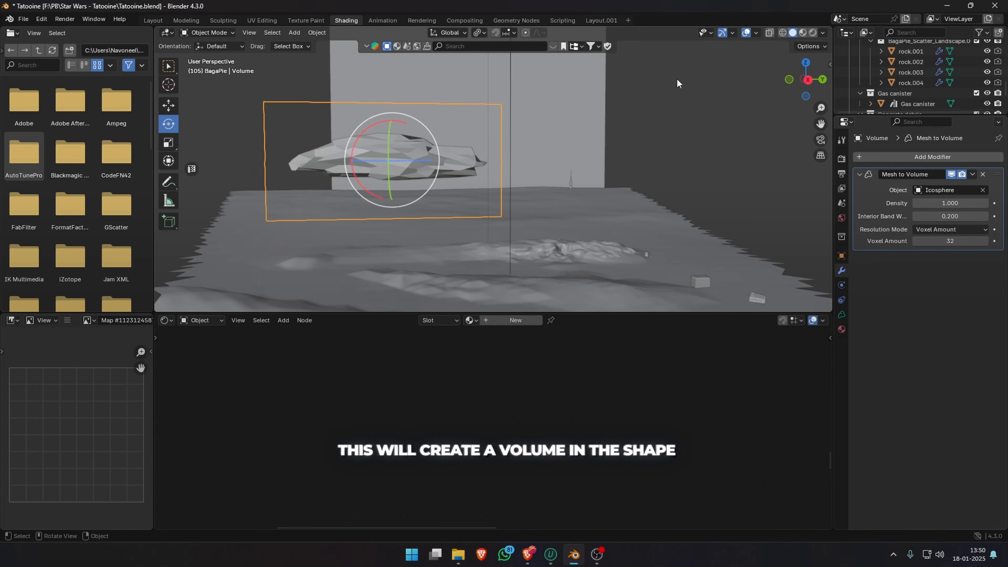
- Switch the viewport to rendered shading and inspect the cloud mesh and its volume
{"action": "left_click", "coordinate": [813, 33]}
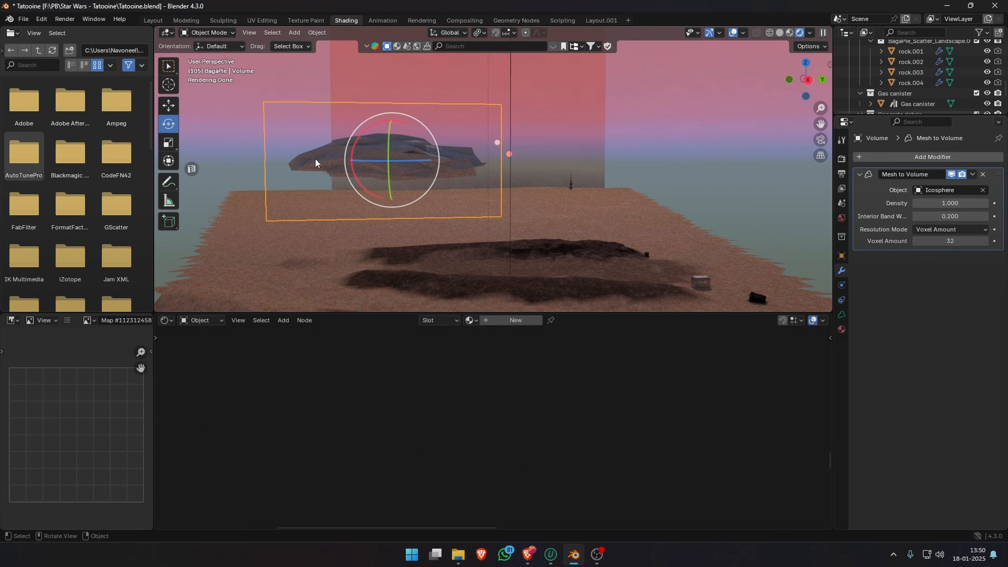
{"action": "scroll", "coordinate": [315, 159], "scroll_direction": "down", "scroll_amount": 2}
{"action": "scroll", "coordinate": [315, 159], "scroll_direction": "up", "scroll_amount": 1}
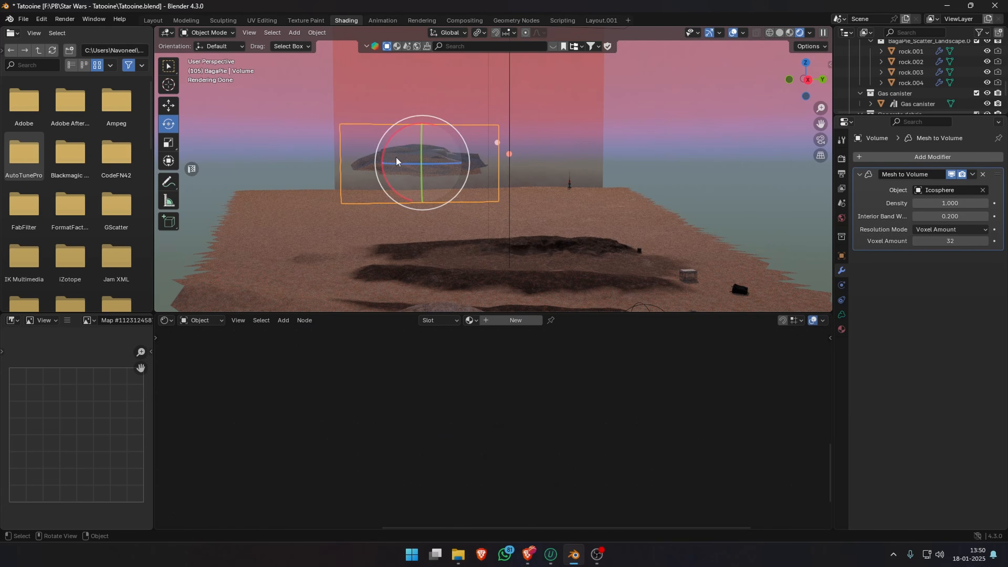
- Hide the Icosphere source mesh, select the volume object and raise its Mesh to Volume density
{"action": "left_click", "coordinate": [397, 161]}
{"action": "middle_click_drag", "start_coordinate": [539, 203], "coordinate": [569, 164]}
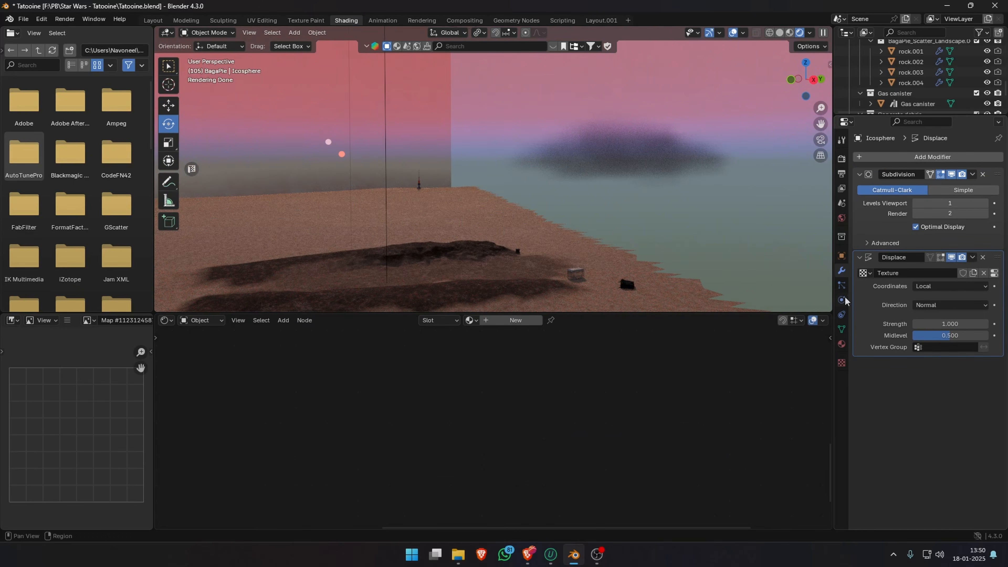
{"action": "left_click", "coordinate": [617, 157]}
{"action": "left_click_drag", "start_coordinate": [950, 203], "coordinate": [984, 203]}
- Raise the maximum volume light bounces in the Cycles light path settings
{"action": "middle_click_drag", "start_coordinate": [720, 217], "coordinate": [713, 212]}
{"action": "left_click", "coordinate": [842, 158]}
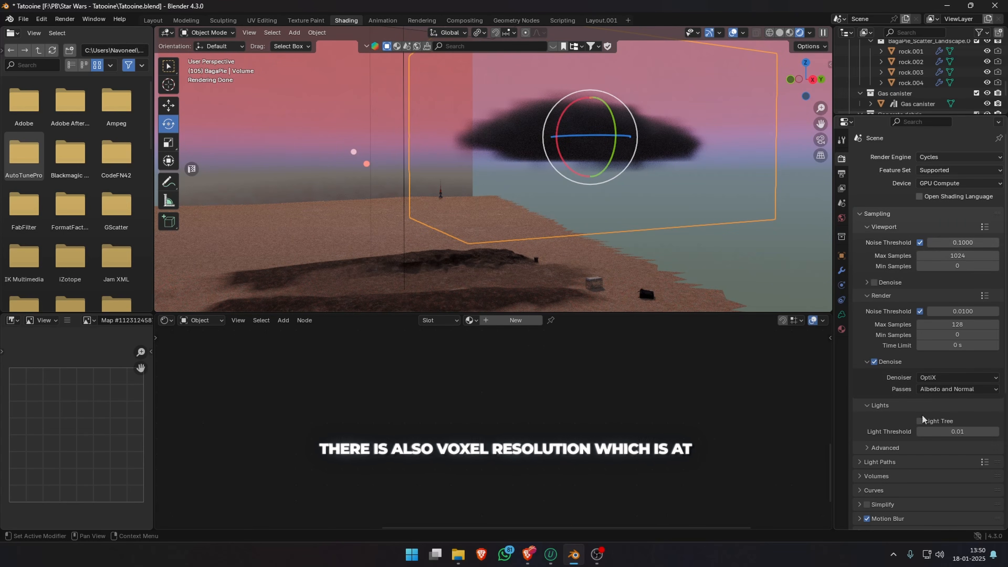
{"action": "left_click", "coordinate": [907, 462]}
{"action": "scroll", "coordinate": [925, 469], "scroll_direction": "down", "scroll_amount": 3}
{"action": "left_click_drag", "start_coordinate": [952, 473], "coordinate": [969, 474]}
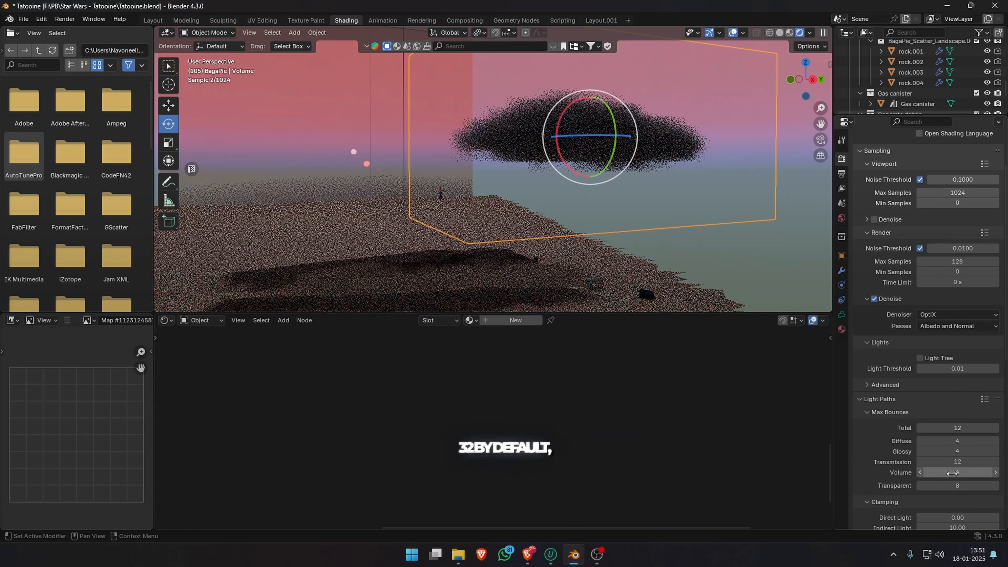
- Set the volume's Mesh to Volume density to 2 and its voxel amount to 64
{"action": "left_click", "coordinate": [842, 272]}
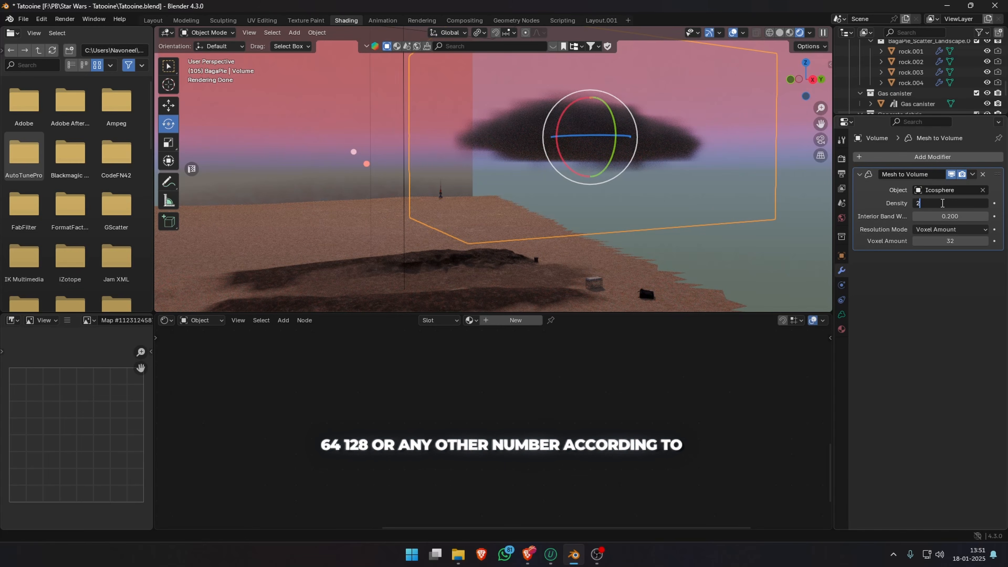
{"action": "key", "text": "Return"}
{"action": "mouse_move", "coordinate": [950, 216]}
{"action": "left_mouse_down"}
{"action": "mouse_move", "coordinate": [969, 216]}
{"action": "mouse_move", "coordinate": [950, 216]}
{"action": "left_mouse_up"}
{"action": "left_click", "coordinate": [949, 240]}
{"action": "type", "text": "64"}
{"action": "key", "text": "Return"}
{"action": "middle_click_drag", "start_coordinate": [754, 239], "coordinate": [720, 236]}
- Add a Volume Displace modifier to the volume object and create a new texture for it
{"action": "left_click", "coordinate": [910, 155]}
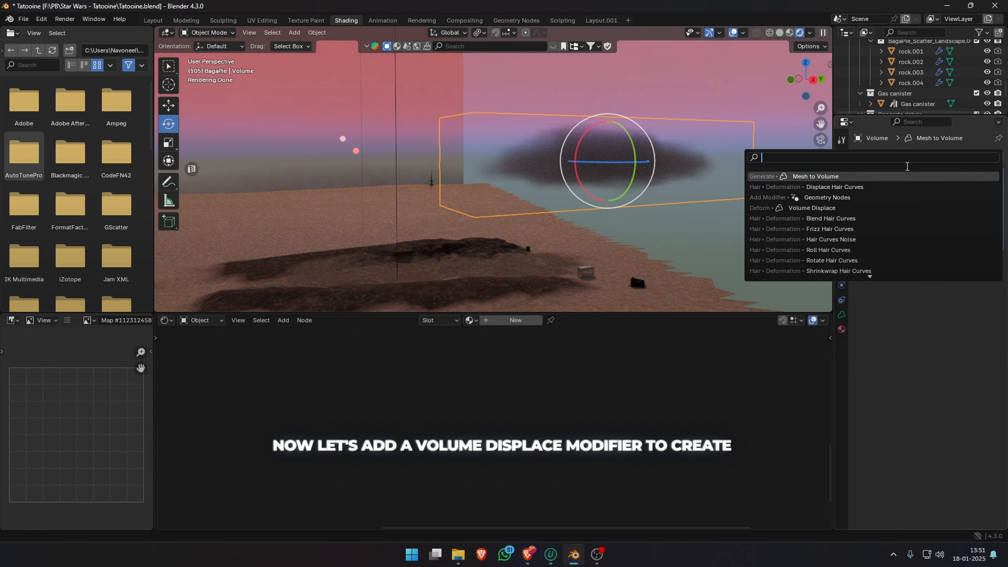
{"action": "left_click", "coordinate": [812, 208]}
{"action": "middle_click_drag", "start_coordinate": [815, 208], "coordinate": [746, 211]}
{"action": "left_click", "coordinate": [962, 274]}
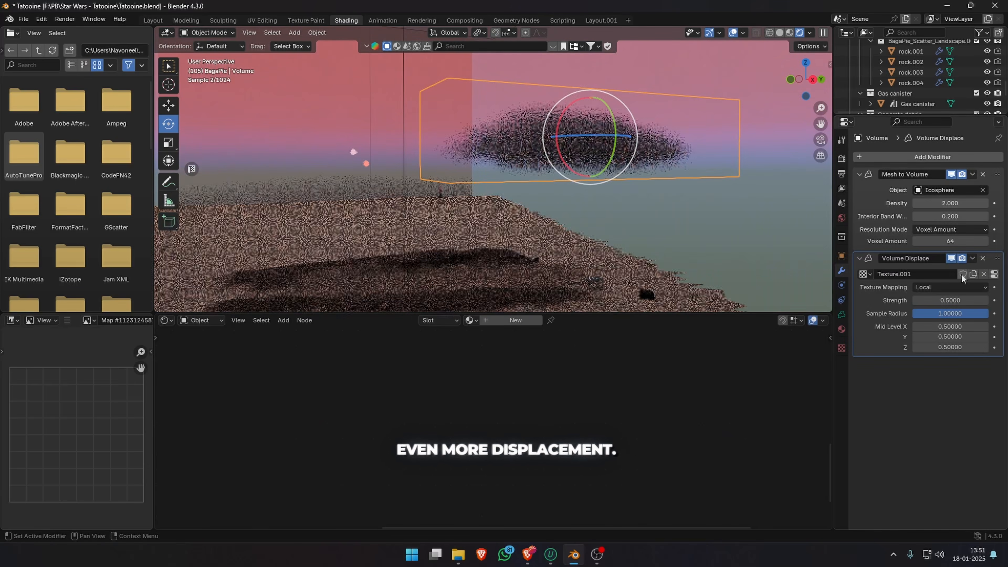
- Set the volume displacement texture's type to Clouds and reduce its size to 0.24
{"action": "left_click", "coordinate": [995, 274]}
{"action": "left_click", "coordinate": [945, 188]}
{"action": "left_click", "coordinate": [917, 224]}
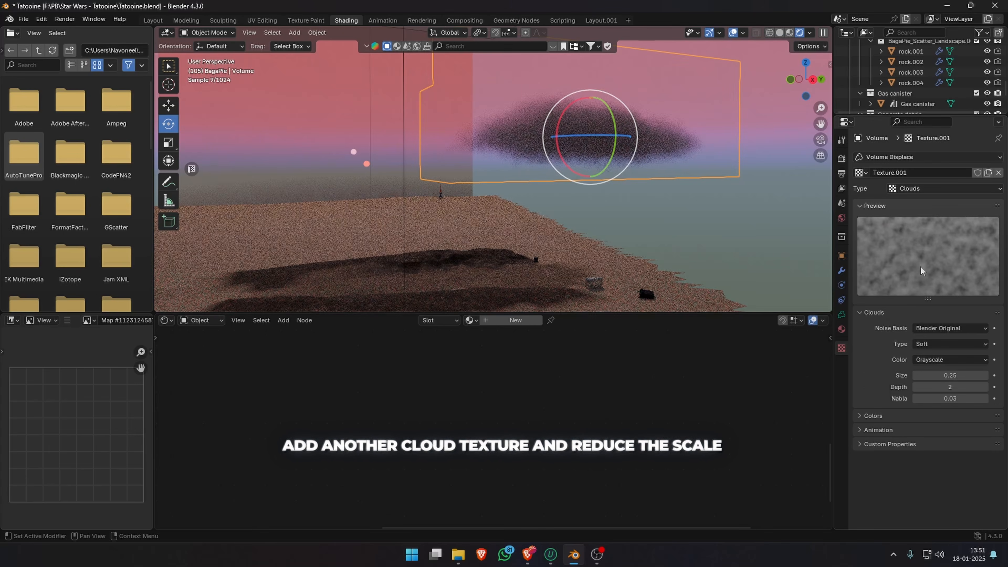
{"action": "left_click_drag", "start_coordinate": [950, 376], "coordinate": [944, 375]}
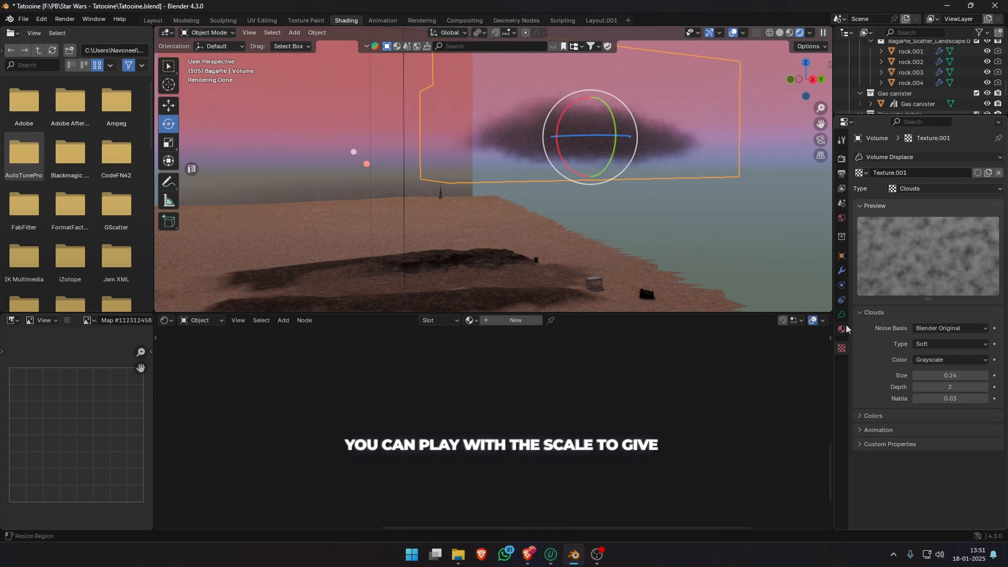
- Give the volume a Principled Volume material with density 5 and brighten its color to near white
{"action": "left_click", "coordinate": [842, 328]}
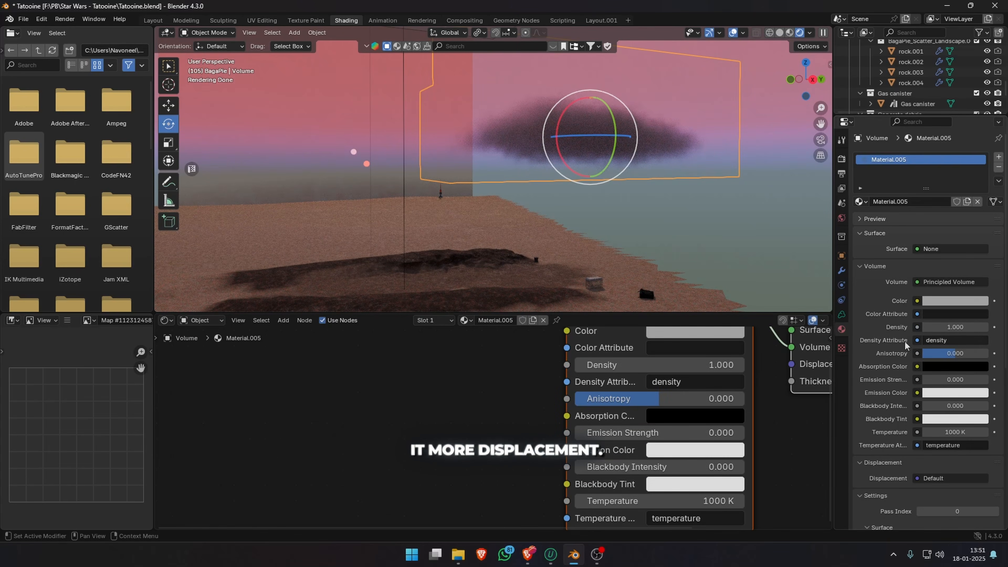
{"action": "key", "text": "Home"}
{"action": "left_click_drag", "start_coordinate": [628, 397], "coordinate": [660, 397]}
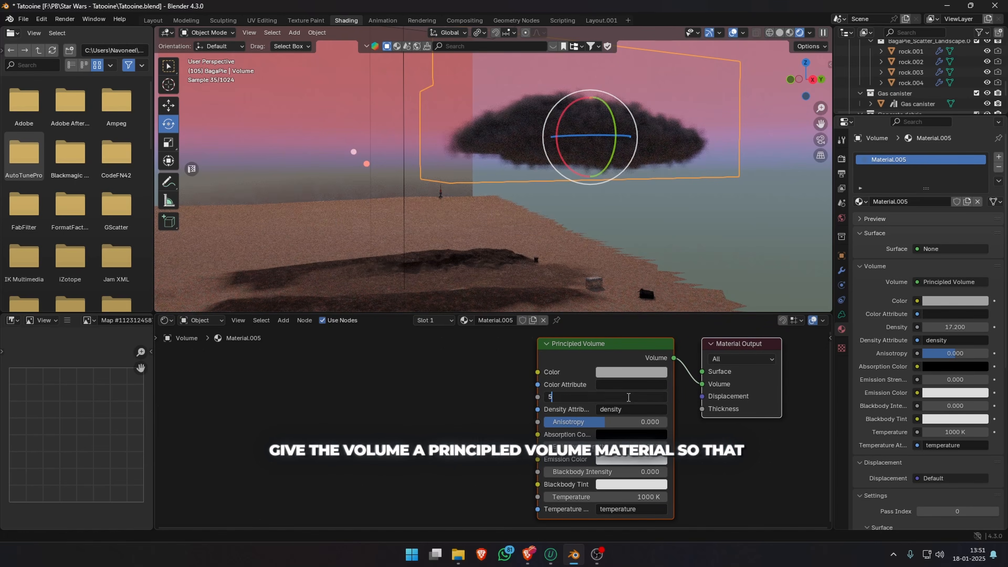
{"action": "key", "text": "Return"}
{"action": "left_click", "coordinate": [637, 373]}
{"action": "left_click_drag", "start_coordinate": [697, 217], "coordinate": [697, 194]}
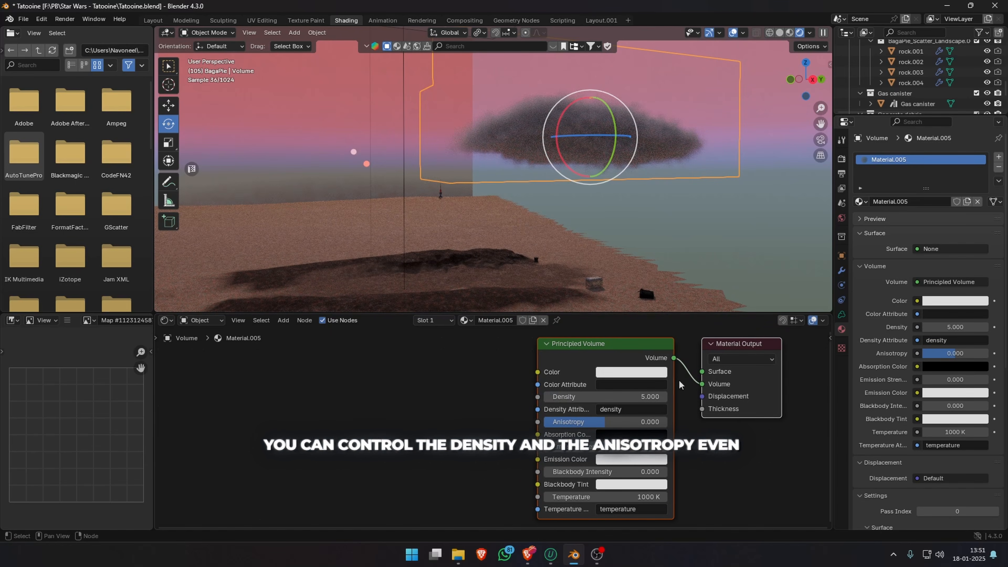
- Raise the volume's Volume Displace strength to about 1.69
{"action": "left_click", "coordinate": [841, 314]}
{"action": "left_click", "coordinate": [842, 270]}
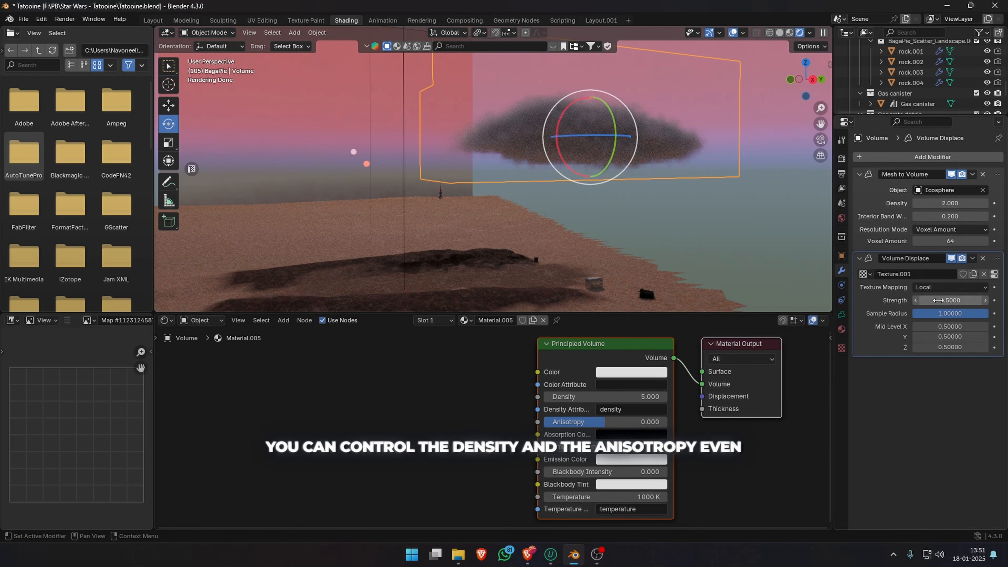
{"action": "mouse_move", "coordinate": [950, 300]}
{"action": "left_mouse_down"}
{"action": "mouse_move", "coordinate": [925, 300]}
{"action": "mouse_move", "coordinate": [989, 301]}
{"action": "mouse_move", "coordinate": [950, 302]}
{"action": "left_mouse_up"}
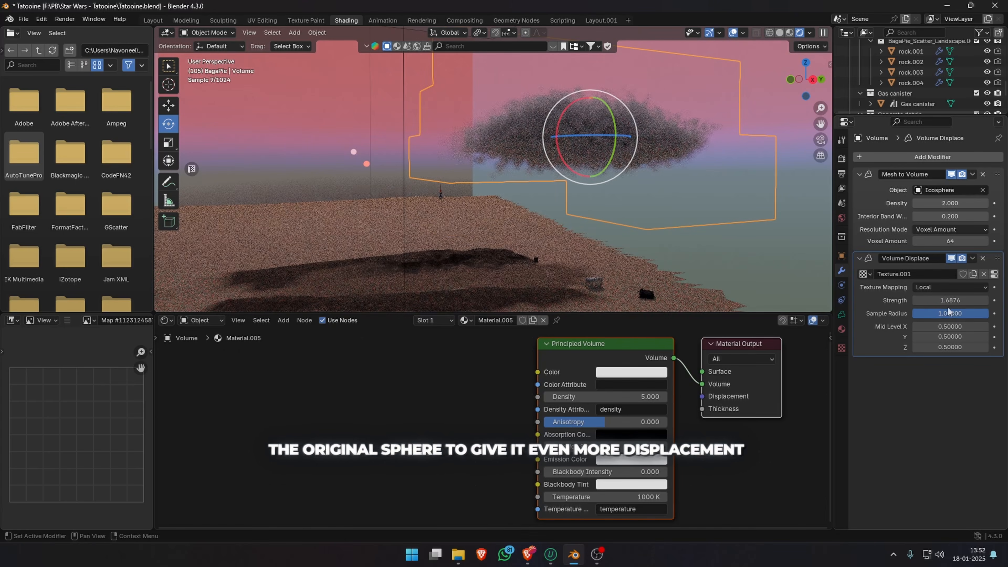
- Select the hidden Icosphere and raise its Displace strength to 6.3, finishing with the volume object selected again
{"action": "scroll", "coordinate": [912, 76], "scroll_direction": "down", "scroll_amount": 5}
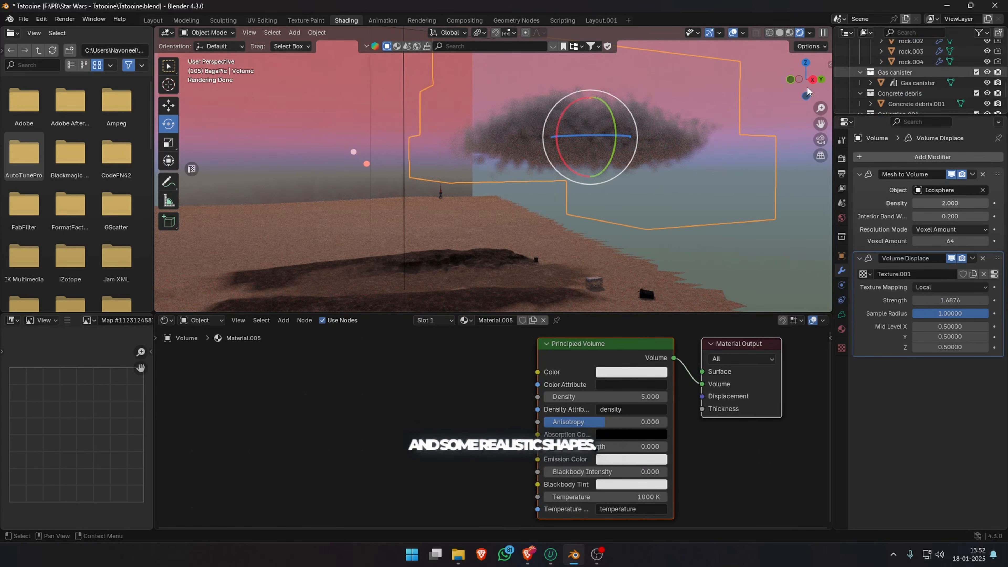
{"action": "scroll", "coordinate": [894, 80], "scroll_direction": "down", "scroll_amount": 5}
{"action": "left_click", "coordinate": [894, 94]}
{"action": "left_click_drag", "start_coordinate": [950, 324], "coordinate": [981, 324]}
{"action": "left_click", "coordinate": [696, 132]}
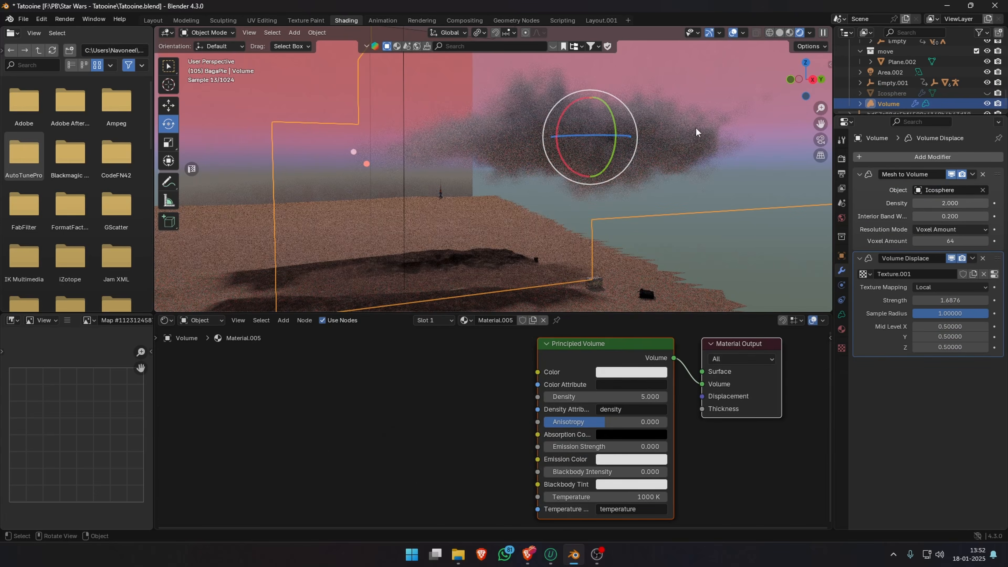
- Set the volume's voxel amount to 128 and adjust its Volume Displace strength
{"action": "type", "text": "128"}
{"action": "key", "text": "Return"}
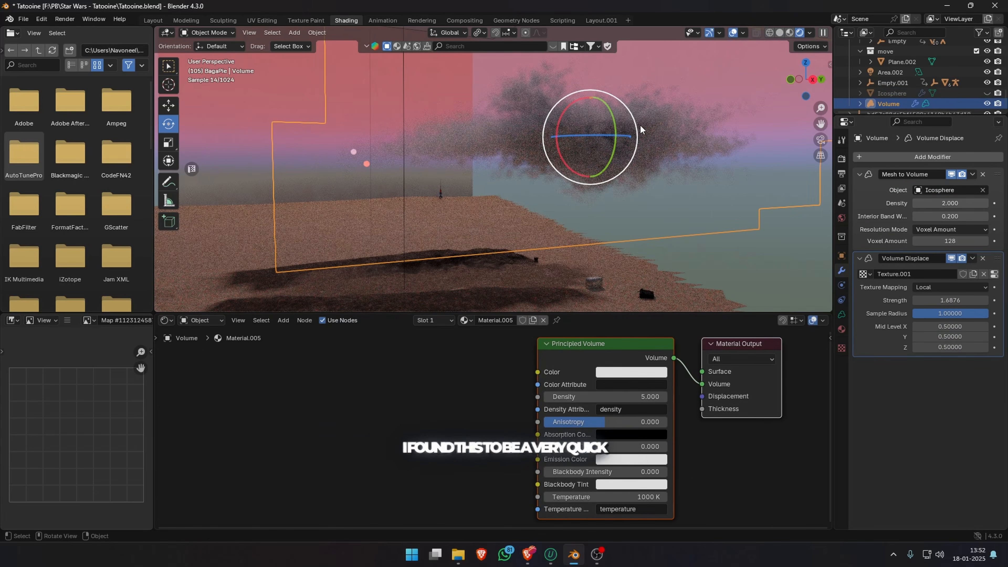
{"action": "left_click_drag", "start_coordinate": [955, 301], "coordinate": [939, 300]}
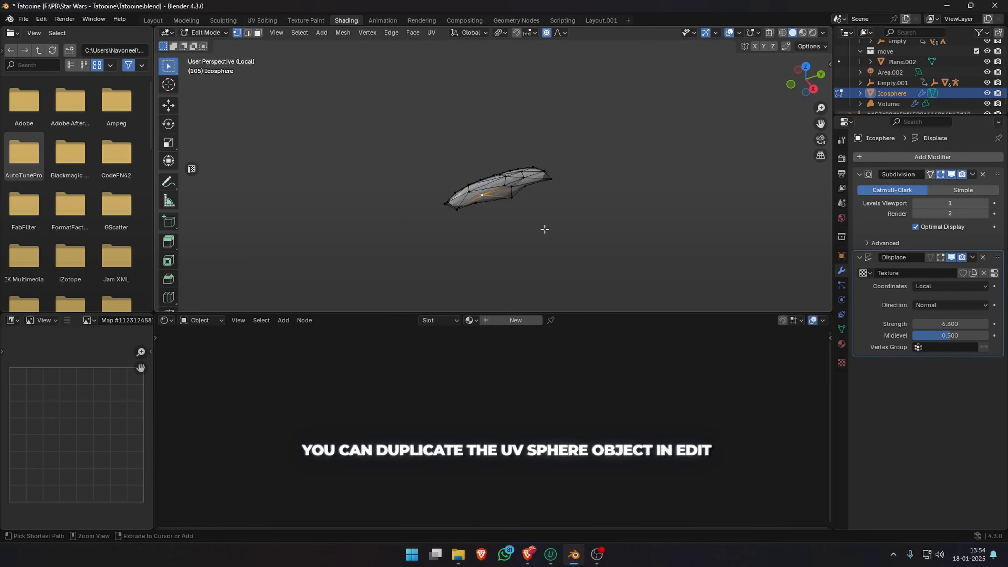
- Duplicate the whole Icosphere mesh in Edit Mode, place the copy beside the original and scale it up
{"action": "key", "text": "a"}
{"action": "key", "text": "shift+d"}
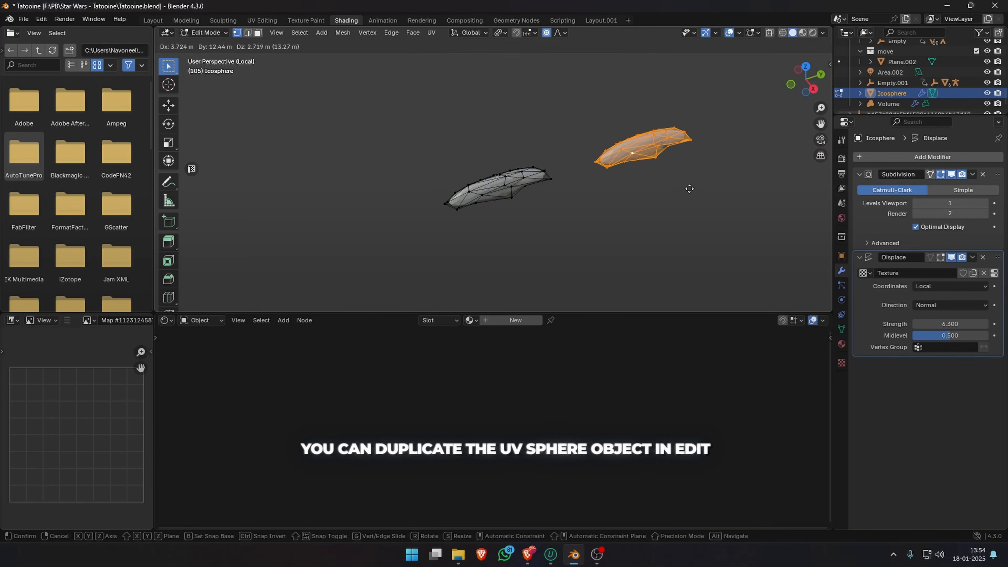
{"action": "left_click", "coordinate": [691, 187]}
{"action": "key", "text": "s"}
{"action": "left_click", "coordinate": [759, 102]}
{"action": "key", "text": "s"}
{"action": "left_click", "coordinate": [720, 112]}
- Leave Edit Mode and local view, hide the Icosphere and show the rendered clouds through the scene camera
{"action": "scroll", "coordinate": [655, 167], "scroll_direction": "down", "scroll_amount": 5}
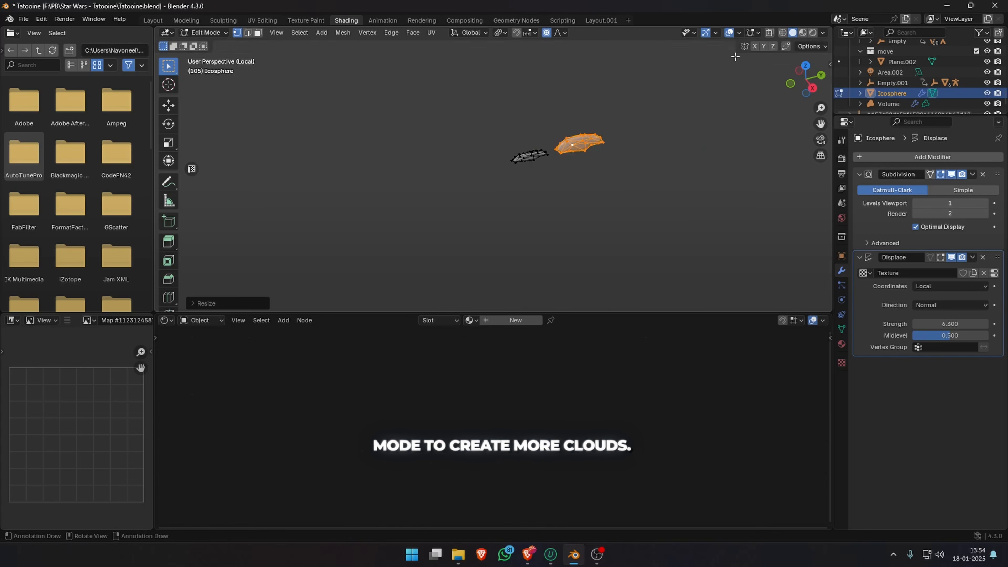
{"action": "key", "text": "KP_0"}
{"action": "key", "text": "Tab"}
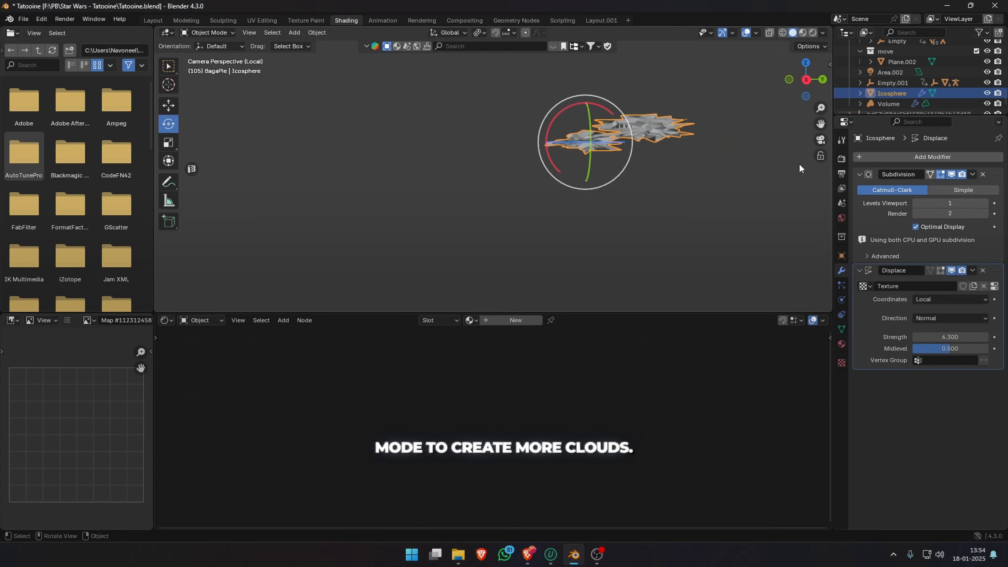
{"action": "left_click", "coordinate": [813, 33]}
{"action": "left_click", "coordinate": [987, 93]}
{"action": "scroll", "coordinate": [454, 212], "scroll_direction": "down", "scroll_amount": 5}
{"action": "key", "text": "KP_Divide"}
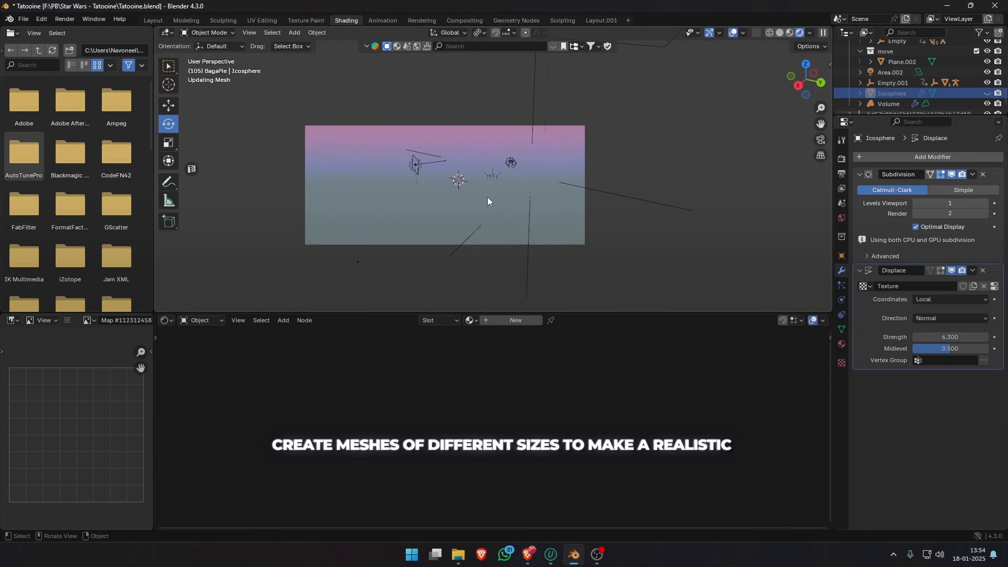
{"action": "key", "text": "KP_0"}
{"action": "scroll", "coordinate": [630, 193], "scroll_direction": "up", "scroll_amount": 3}
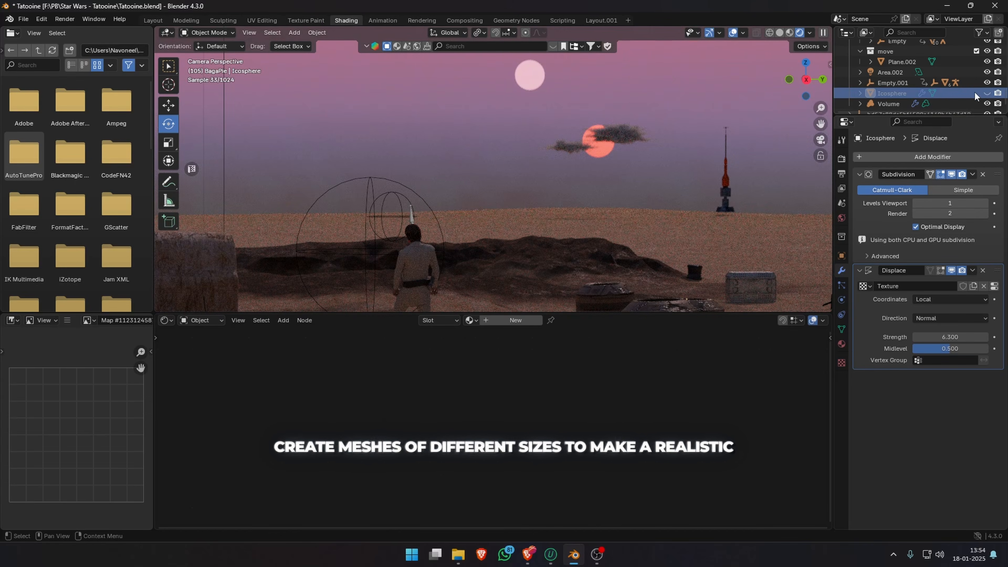
- Unhide the Icosphere and, in Edit Mode, move the duplicated cloud mesh beside the red sun and scale it down to about 0.72
{"action": "left_click", "coordinate": [987, 93]}
{"action": "key", "text": "Tab"}
{"action": "key", "text": "g"}
{"action": "left_click", "coordinate": [695, 133]}
{"action": "key", "text": "s"}
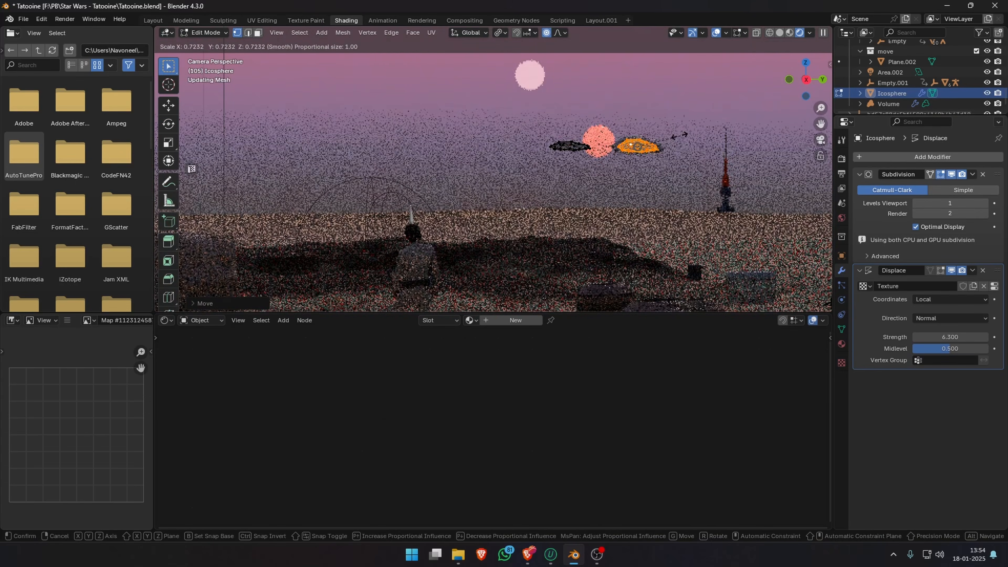
{"action": "left_click", "coordinate": [675, 138]}
- Duplicate that cloud mesh just below the red sun, narrow the copy along Y to about 0.81 and raise it slightly
{"action": "key", "text": "shift+d"}
{"action": "left_click", "coordinate": [653, 149]}
{"action": "key", "text": "s"}
{"action": "key", "text": "y"}
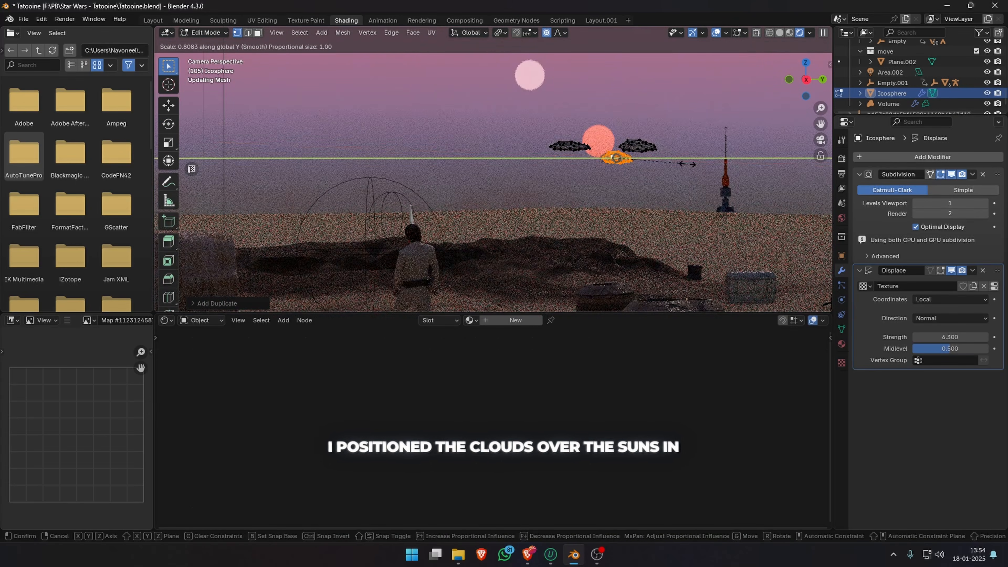
{"action": "left_click", "coordinate": [689, 164]}
{"action": "key", "text": "g"}
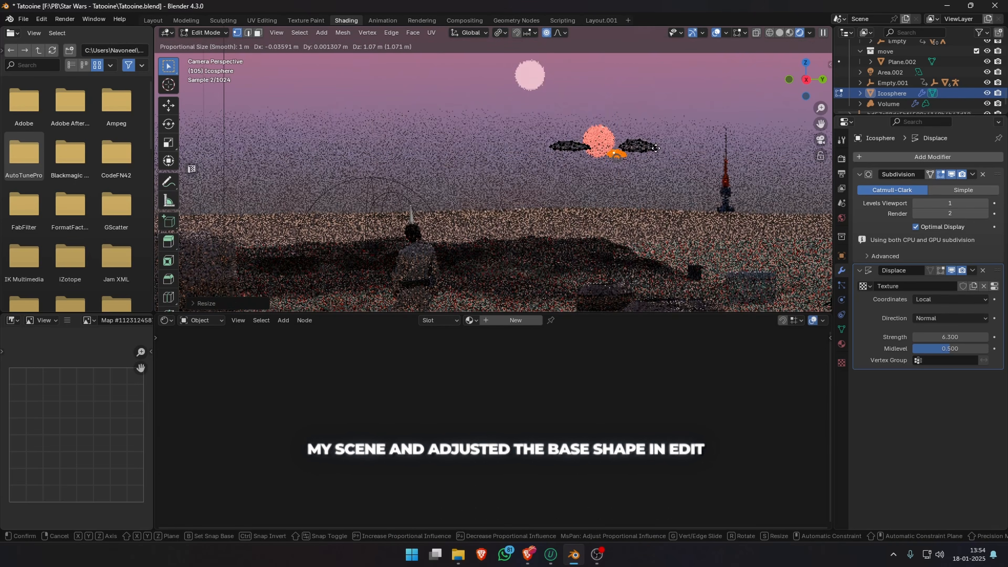
{"action": "left_click", "coordinate": [655, 148]}
- Duplicate the linked cloud mesh left of the red sun farther left, leave Edit Mode and hide the Icosphere
{"action": "left_click", "coordinate": [573, 145]}
{"action": "key", "text": "ctrl+l"}
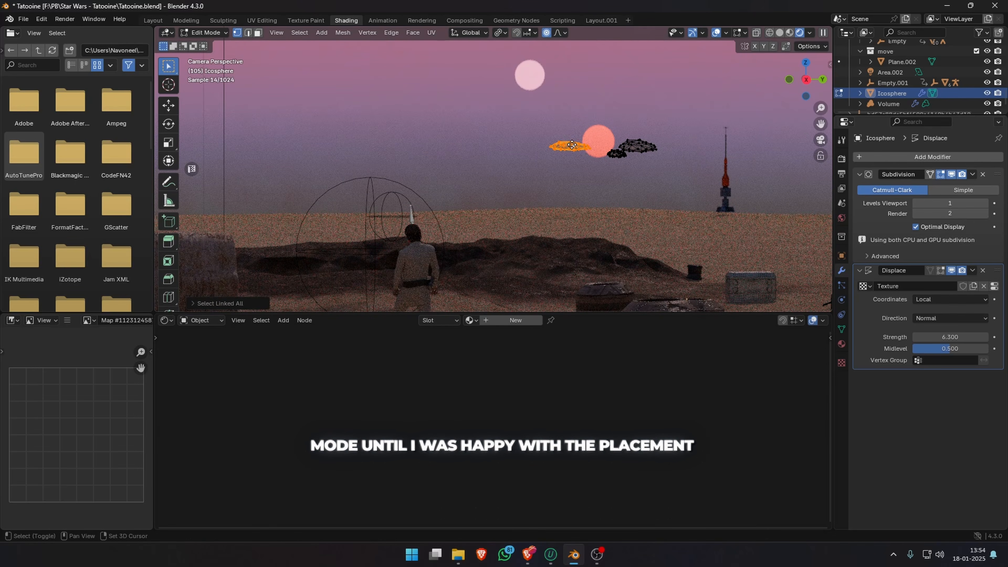
{"action": "key", "text": "g"}
{"action": "left_click", "coordinate": [544, 149]}
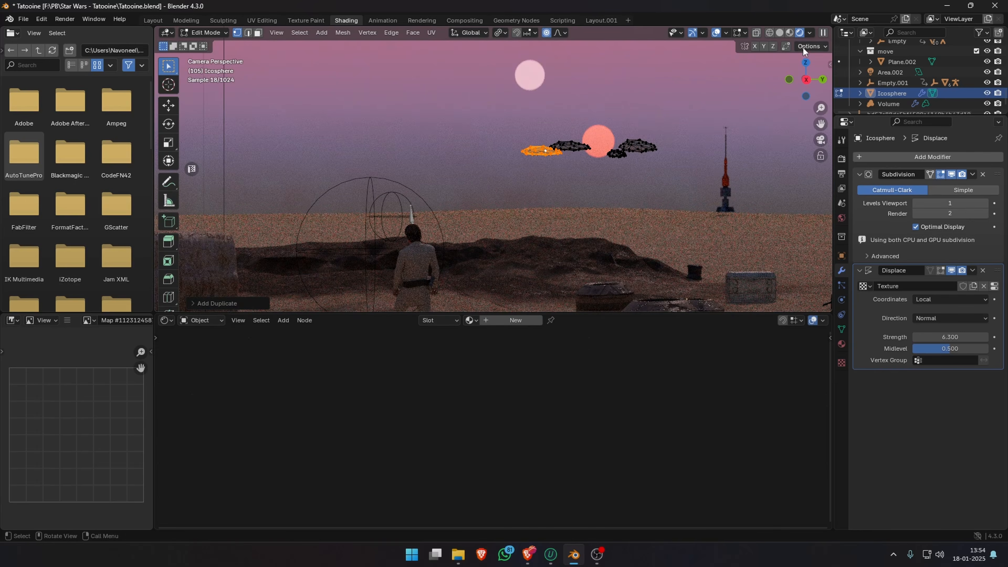
{"action": "key", "text": "Tab"}
{"action": "left_click", "coordinate": [987, 93]}
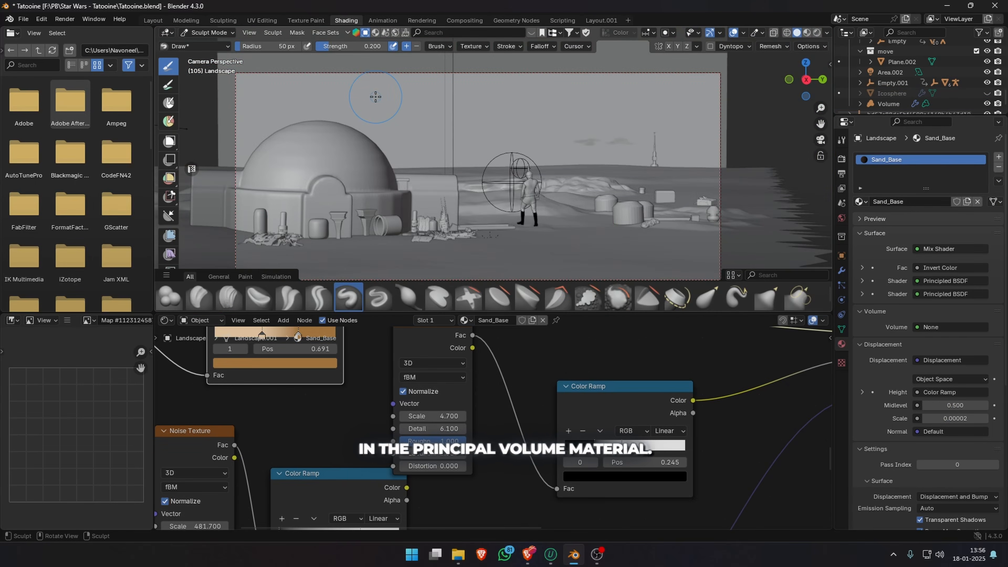
- Sculpt additional distant dunes on the Landscape with the Draw brush at 50 px radius and 0.200 strength
{"action": "left_click_drag", "start_coordinate": [508, 99], "coordinate": [508, 99]}
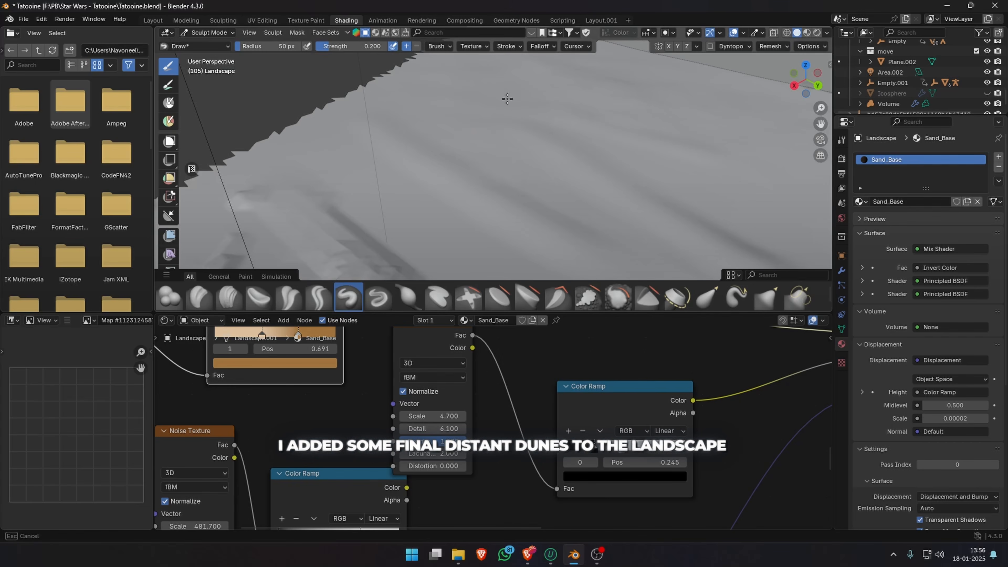
{"action": "scroll", "coordinate": [662, 163], "scroll_direction": "down", "scroll_amount": 2}
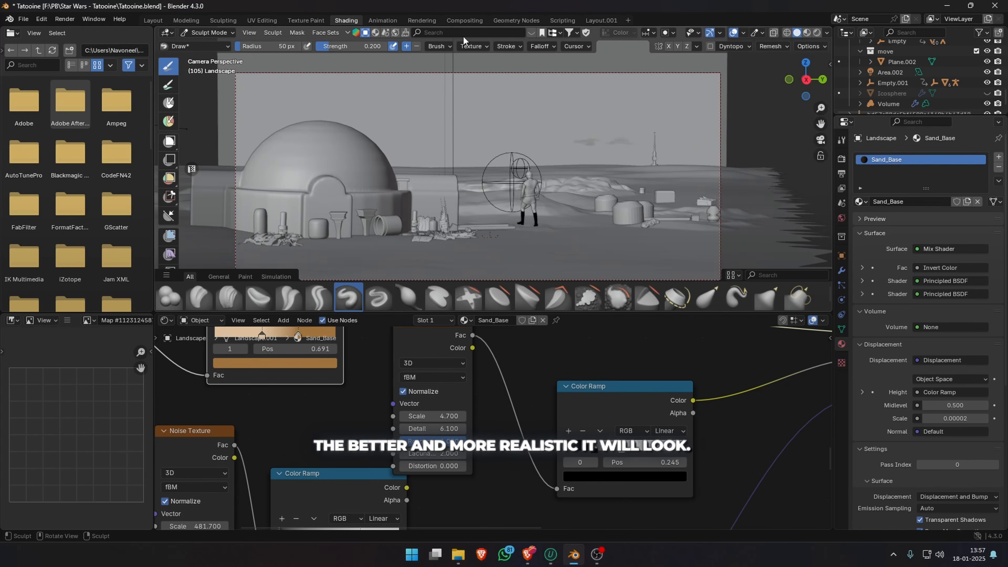
- Unwrap the entire Landscape mesh in Edit Mode with Smart UV Project at a 66° angle limit and return to Object Mode
{"action": "left_click", "coordinate": [207, 32]}
{"action": "left_click", "coordinate": [202, 56]}
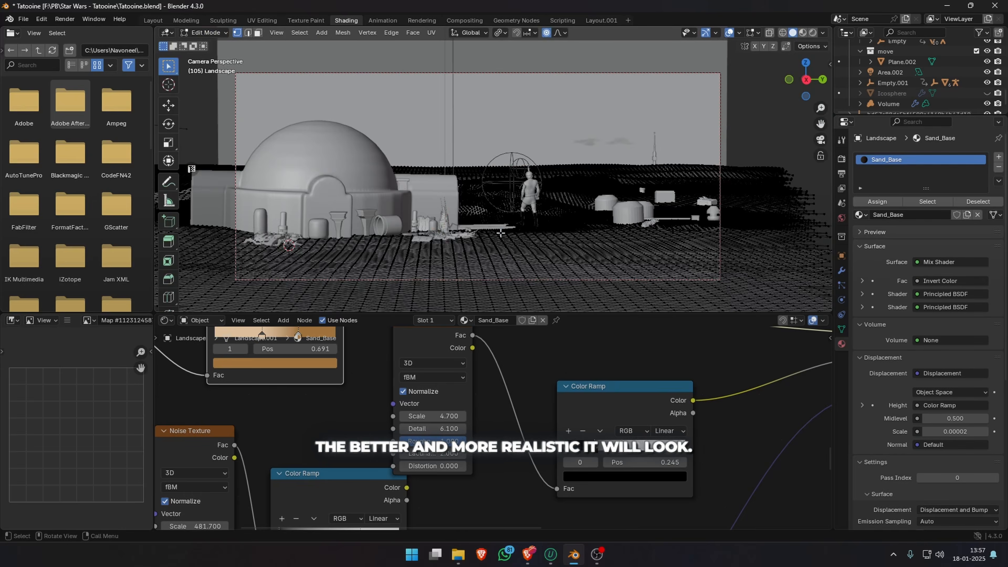
{"action": "key", "text": "a"}
{"action": "key", "text": "u"}
{"action": "mouse_move", "coordinate": [661, 243]}
{"action": "left_click", "coordinate": [730, 278]}
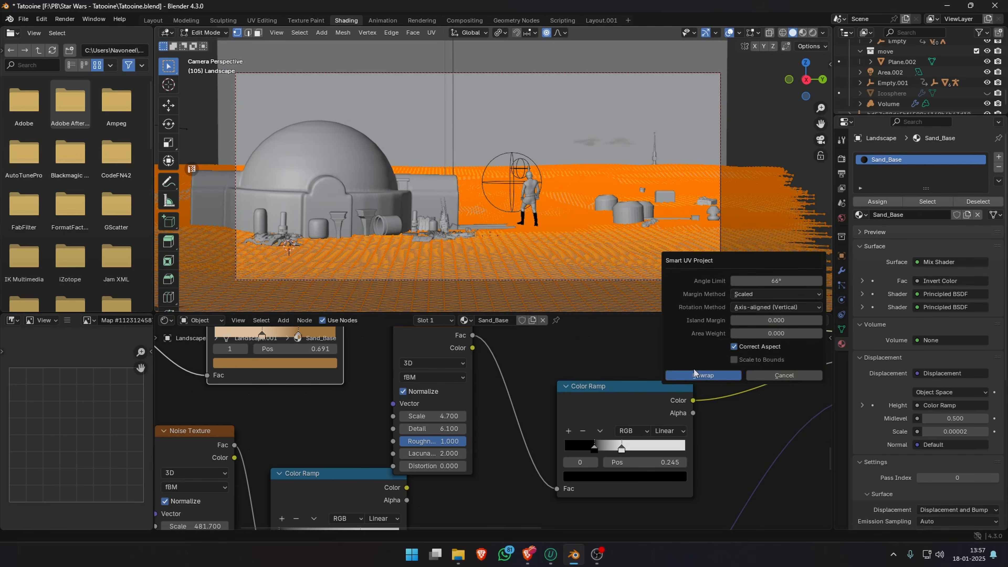
{"action": "left_click", "coordinate": [696, 373]}
{"action": "key", "text": "Tab"}
- Deselect the Landscape and render the current frame from the scene camera
{"action": "scroll", "coordinate": [656, 197], "scroll_direction": "down", "scroll_amount": 1}
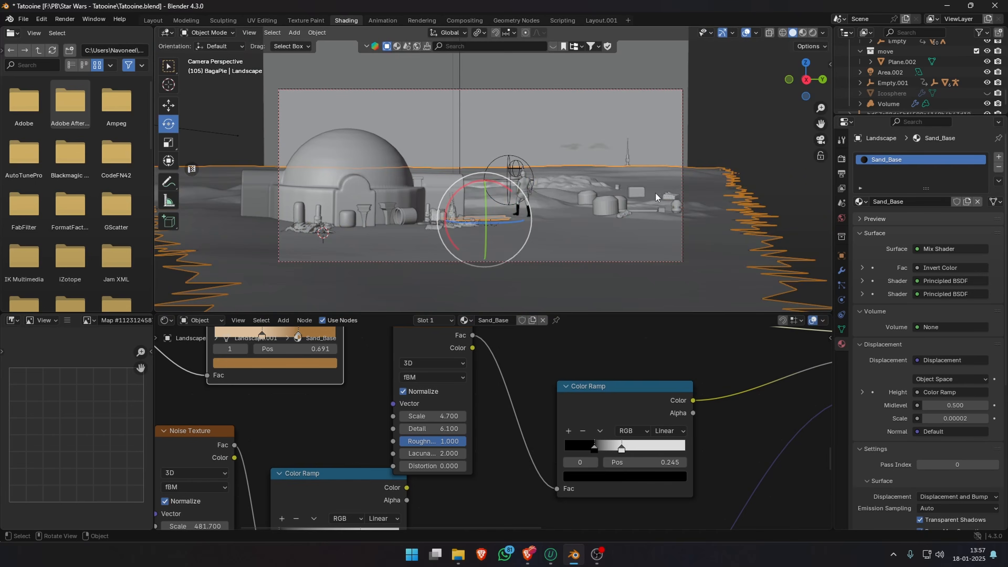
{"action": "scroll", "coordinate": [734, 143], "scroll_direction": "up", "scroll_amount": 2}
{"action": "scroll", "coordinate": [733, 143], "scroll_direction": "down", "scroll_amount": 2}
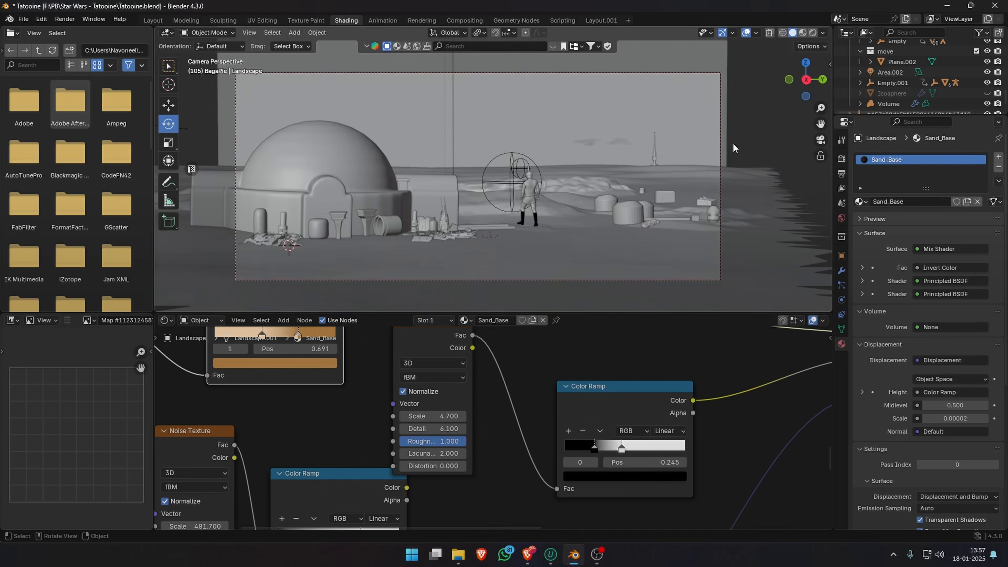
{"action": "key", "text": "F12"}
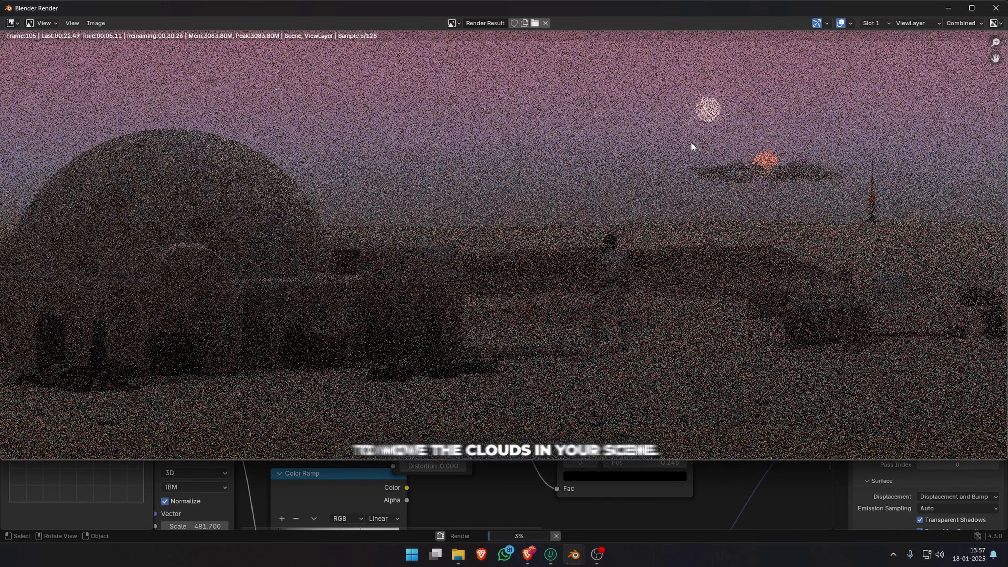
- Render the current frame again from the scene camera and close the render result
{"action": "left_click", "coordinate": [987, 11]}
{"action": "key", "text": "F12"}
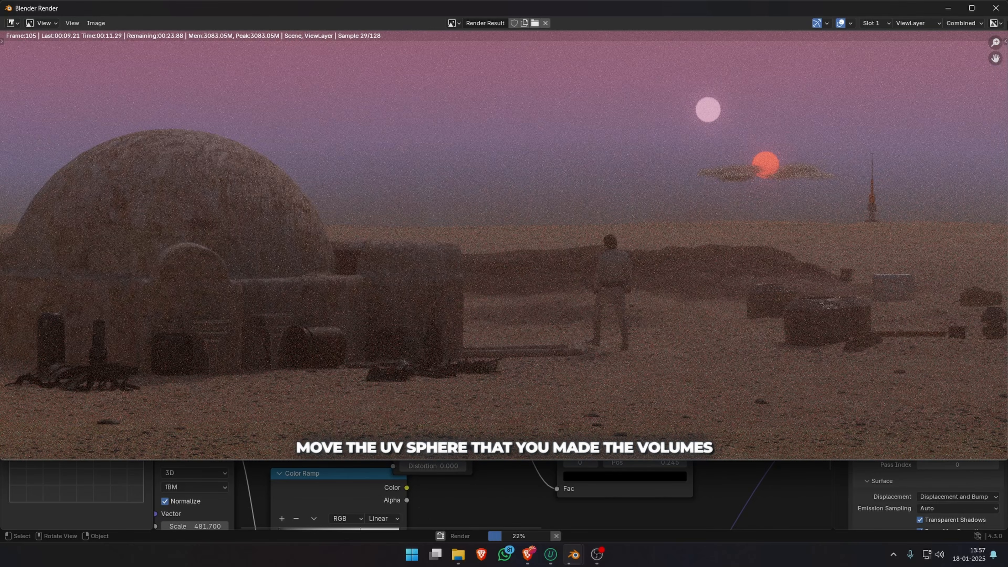
{"action": "left_click", "coordinate": [995, 7]}
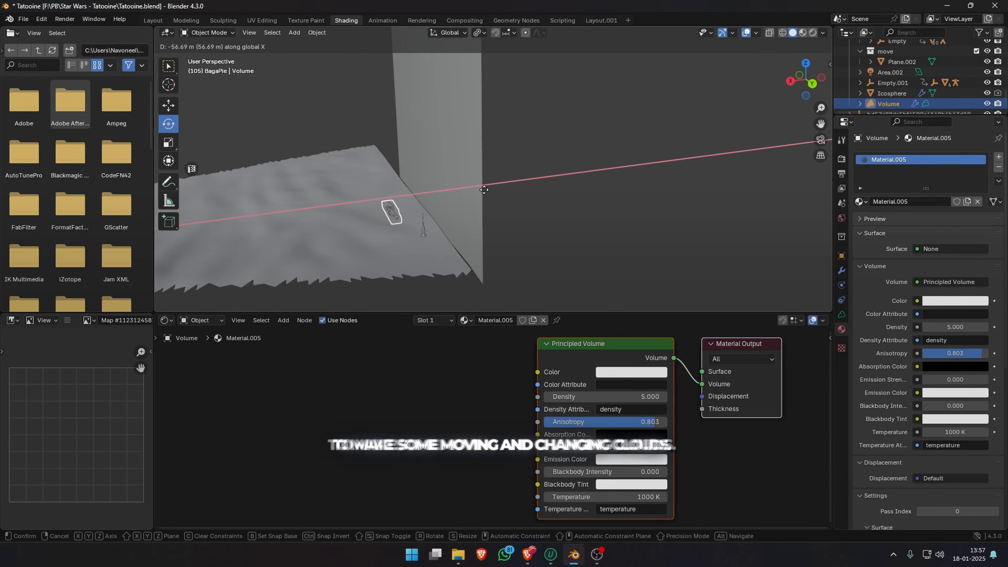
- Move the cloud Icosphere and Volume together along the global Y axis beside the red sun
{"action": "left_click", "coordinate": [882, 93]}
{"action": "key", "text": "g"}
{"action": "key", "text": "y"}
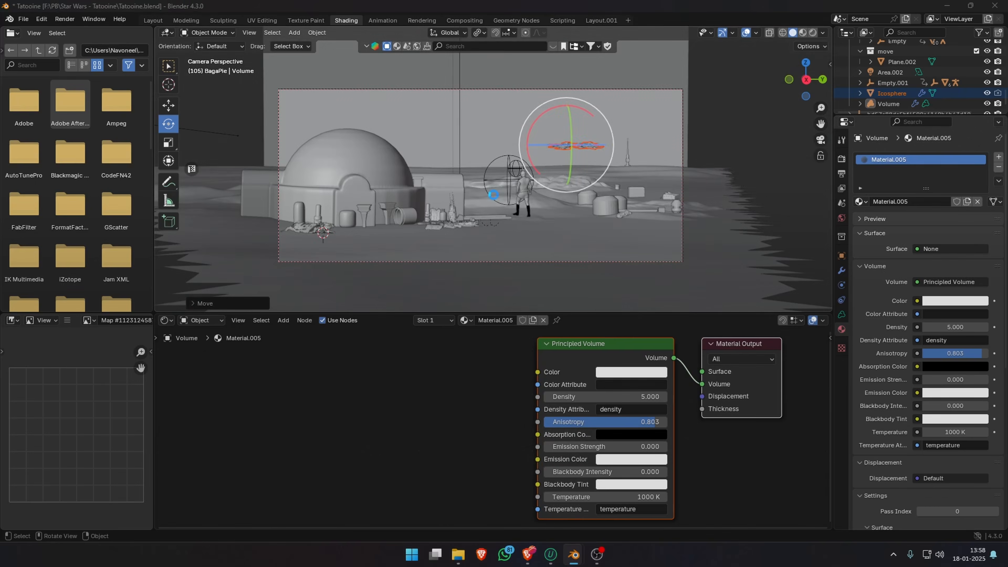
- Render the current frame to check the moved clouds, cancel it and restart the render
{"action": "key", "text": "F12"}
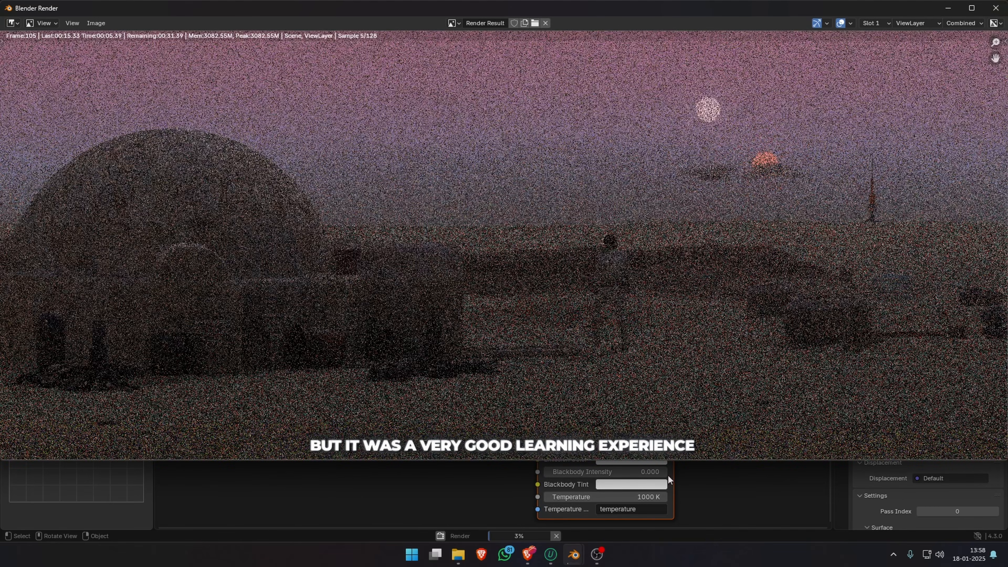
{"action": "key", "text": "Escape"}
{"action": "key", "text": "Return"}
{"action": "key", "text": "F12"}
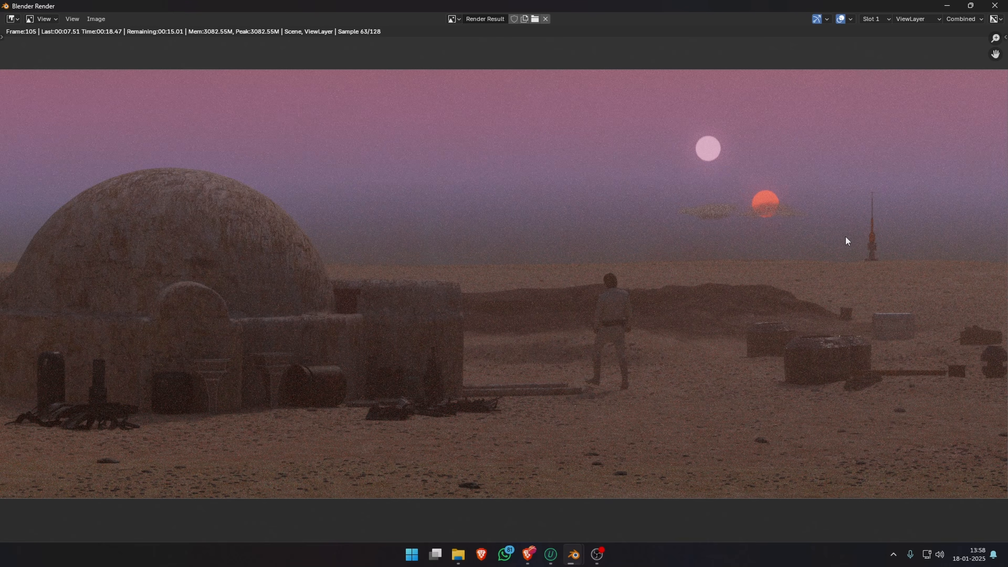
- Close the render result and scale the cloud Icosphere down
{"action": "left_click", "coordinate": [994, 5]}
{"action": "key", "text": "s"}
{"action": "left_click", "coordinate": [777, 110]}
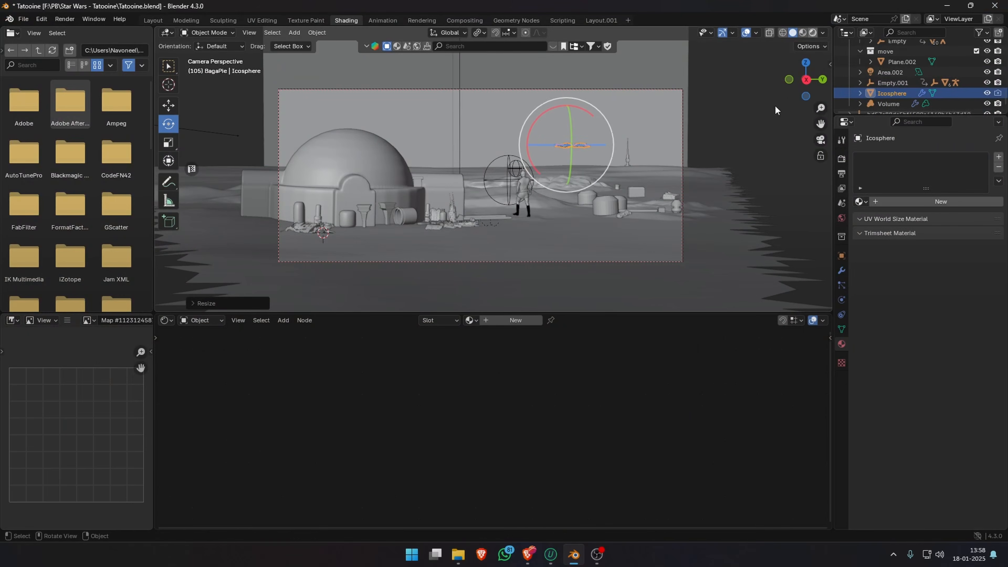
- Reposition the cloud Icosphere at the red sun in rendered view and select a linked cloud mesh in Edit Mode
{"action": "left_click", "coordinate": [813, 32]}
{"action": "scroll", "coordinate": [698, 139], "scroll_direction": "up", "scroll_amount": 3}
{"action": "middle_click_drag", "start_coordinate": [698, 139], "coordinate": [544, 172], "text": "shift"}
{"action": "scroll", "coordinate": [545, 172], "scroll_direction": "up", "scroll_amount": 3}
{"action": "key", "text": "g"}
{"action": "left_click", "coordinate": [569, 179]}
{"action": "key", "text": "Tab"}
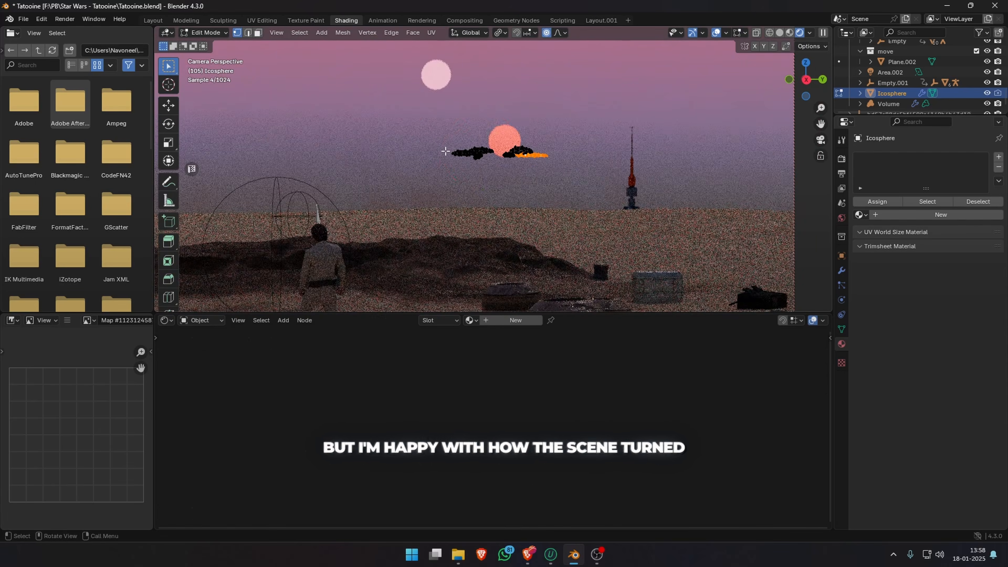
{"action": "key", "text": "ctrl+l"}
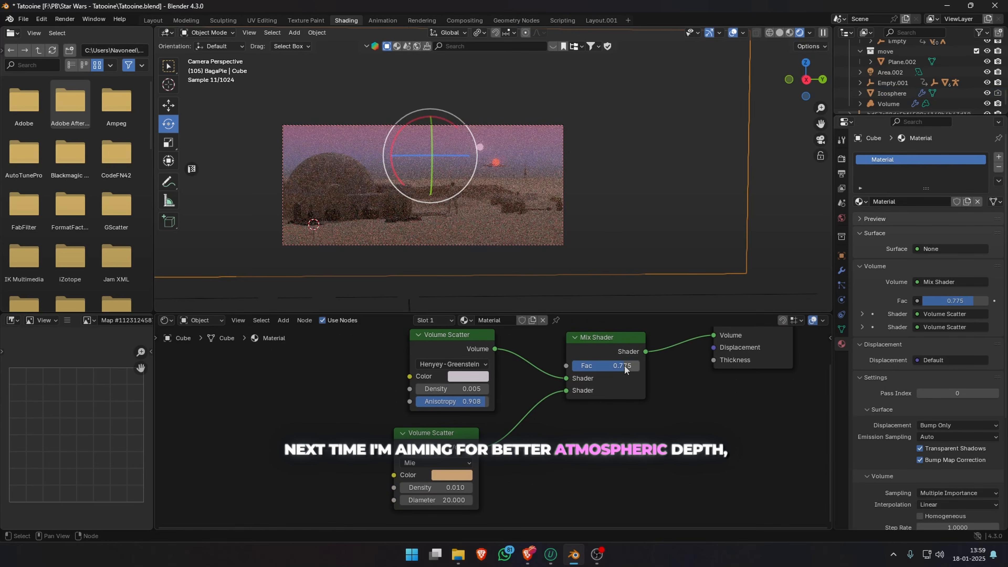
- Set the Mix Shader factor in the Cube's volume material to 0.5
{"action": "mouse_move", "coordinate": [625, 366]}
{"action": "left_mouse_down"}
{"action": "mouse_move", "coordinate": [594, 366]}
{"action": "mouse_move", "coordinate": [613, 366]}
{"action": "left_mouse_up"}
{"action": "left_click", "coordinate": [613, 366]}
{"action": "type", "text": "0.5"}
{"action": "key", "text": "Return"}
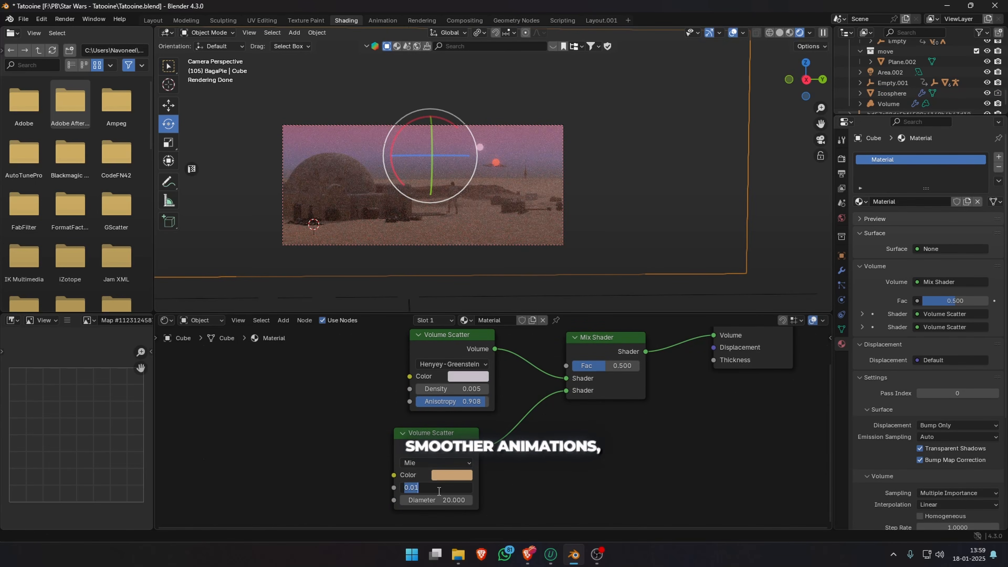
- Set the density of the Mie Volume Scatter to 0.005 and of the Henyey-Greenstein Volume Scatter to 0.002
{"action": "type", "text": "0.005"}
{"action": "key", "text": "Return"}
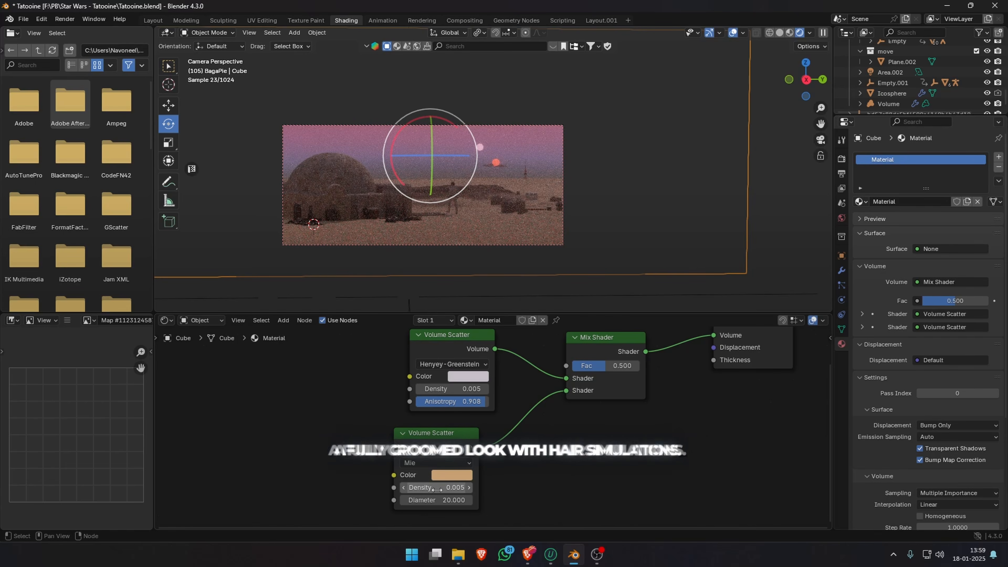
{"action": "left_click", "coordinate": [468, 386]}
{"action": "type", "text": "0.002"}
{"action": "key", "text": "Return"}
- Compare the clouds with the Icosphere hidden and shown, and move the Icosphere slightly in front of the red sun
{"action": "scroll", "coordinate": [601, 181], "scroll_direction": "up", "scroll_amount": 10}
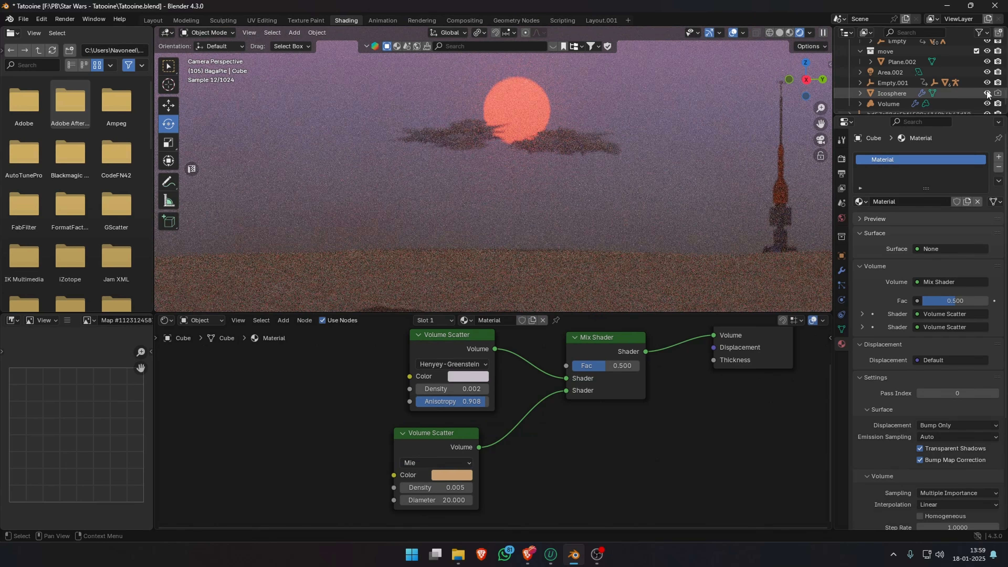
{"action": "left_click", "coordinate": [988, 93]}
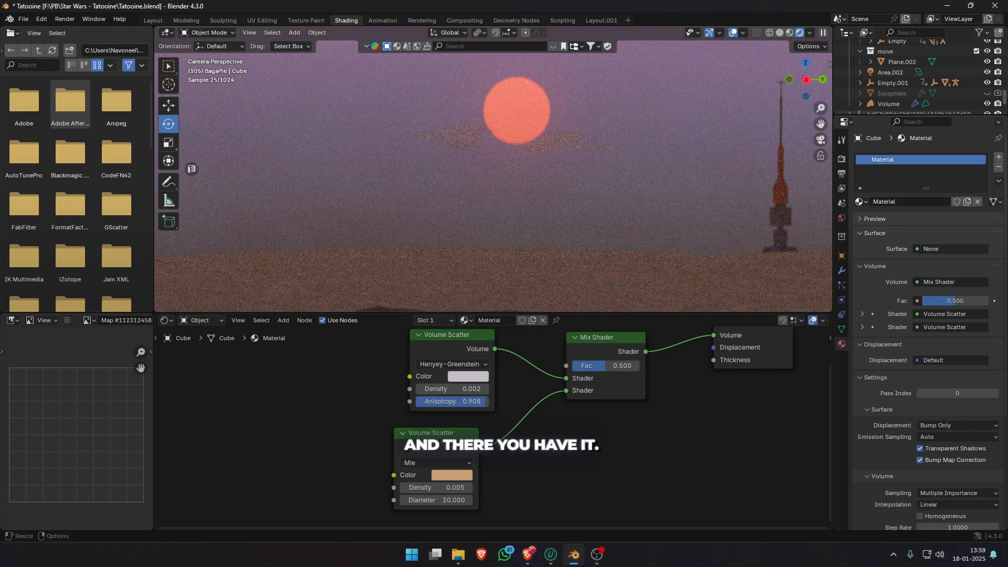
{"action": "left_click", "coordinate": [987, 93]}
{"action": "left_click", "coordinate": [892, 93]}
{"action": "key", "text": "g"}
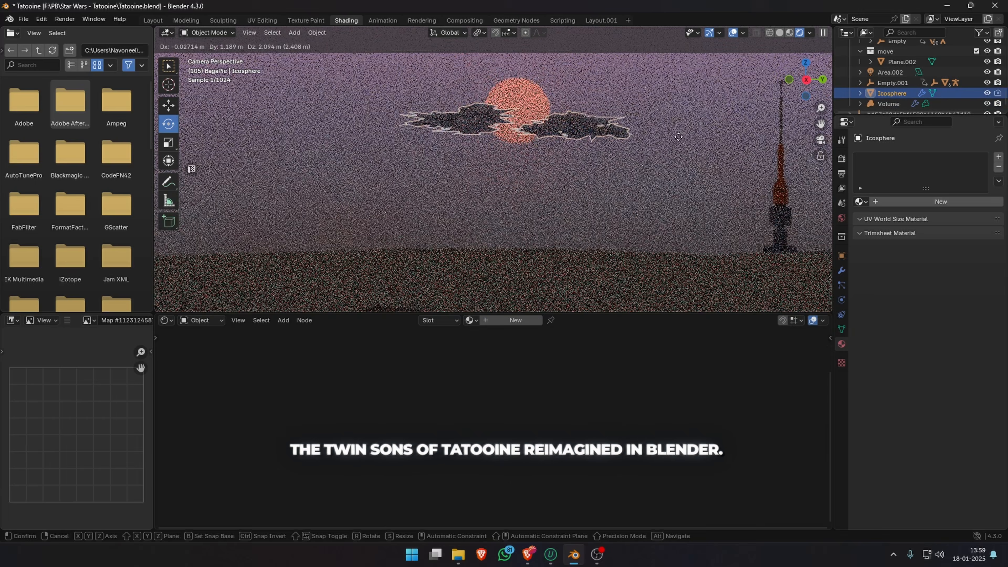
{"action": "left_click", "coordinate": [633, 143]}
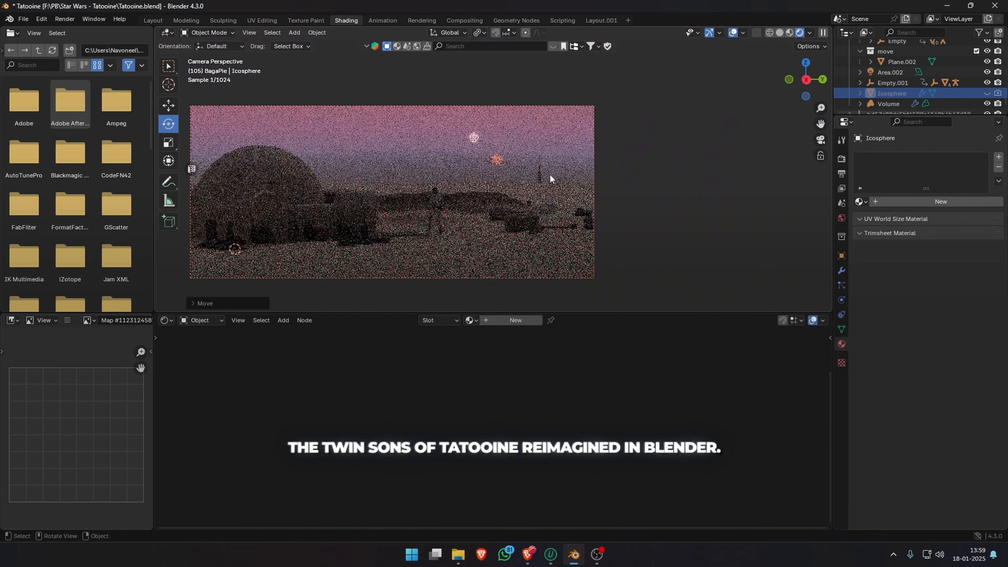
- Save the Tatooine.blend file and render the current frame from the scene camera
{"action": "key", "text": "ctrl+s"}
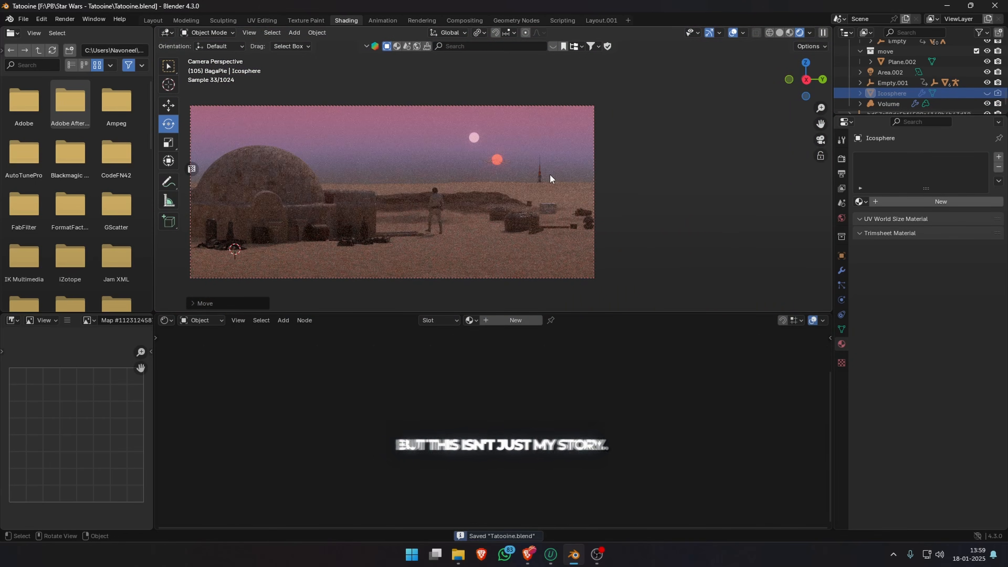
{"action": "key", "text": "F12"}
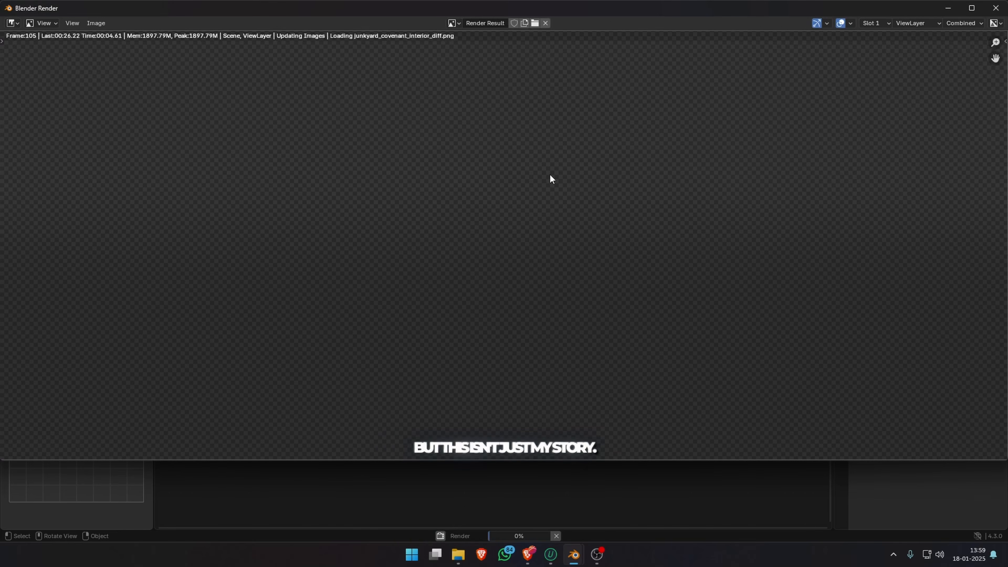